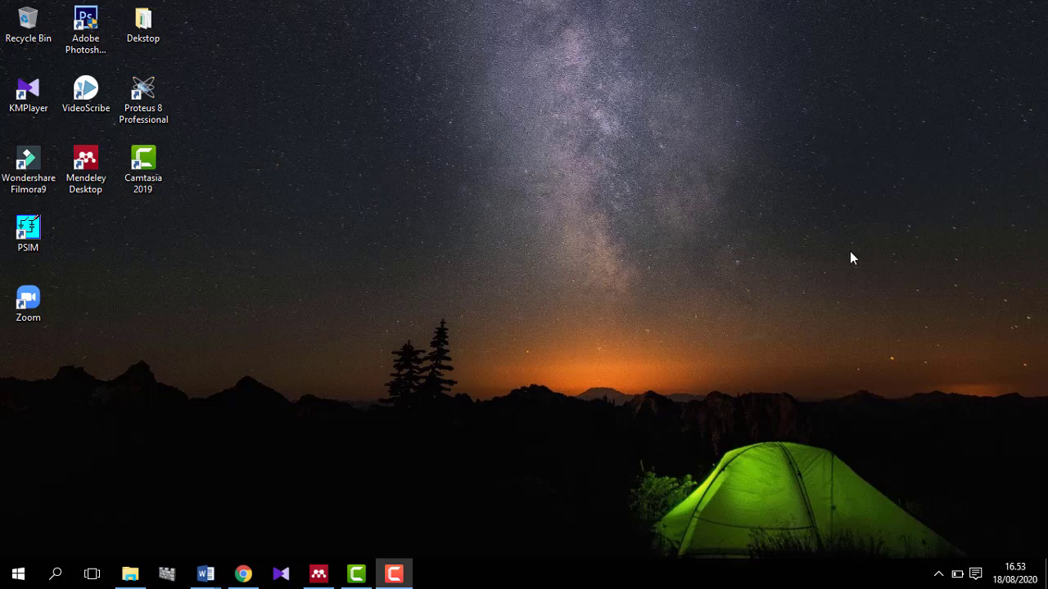
# - View the TEMPLATE JTEV 2020 document in Word and find the template download on the JTEV journal website in Chrome
pyautogui.moveTo(206, 573)
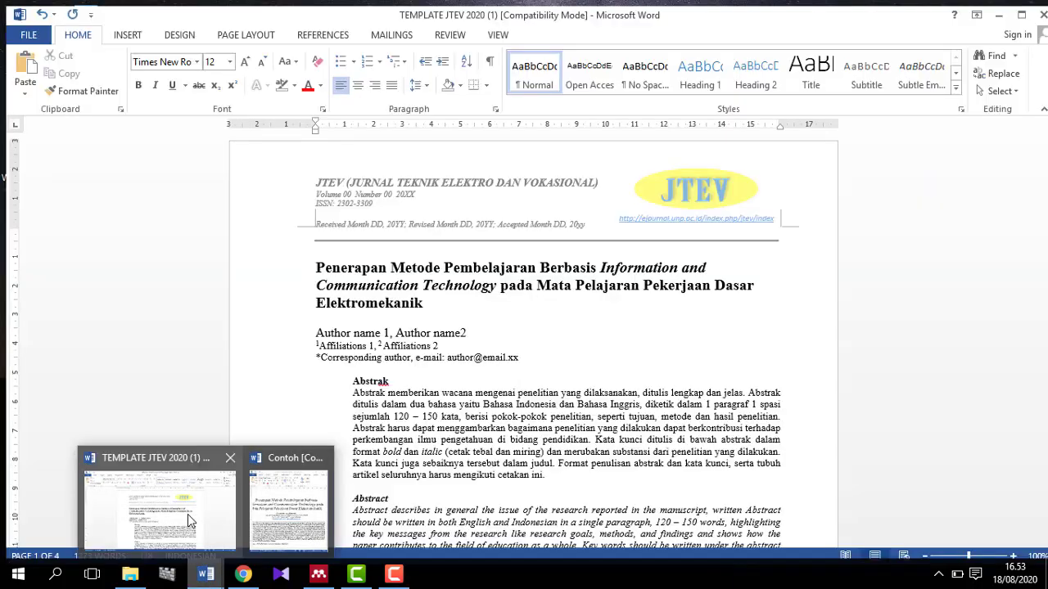
pyautogui.click(188, 520)
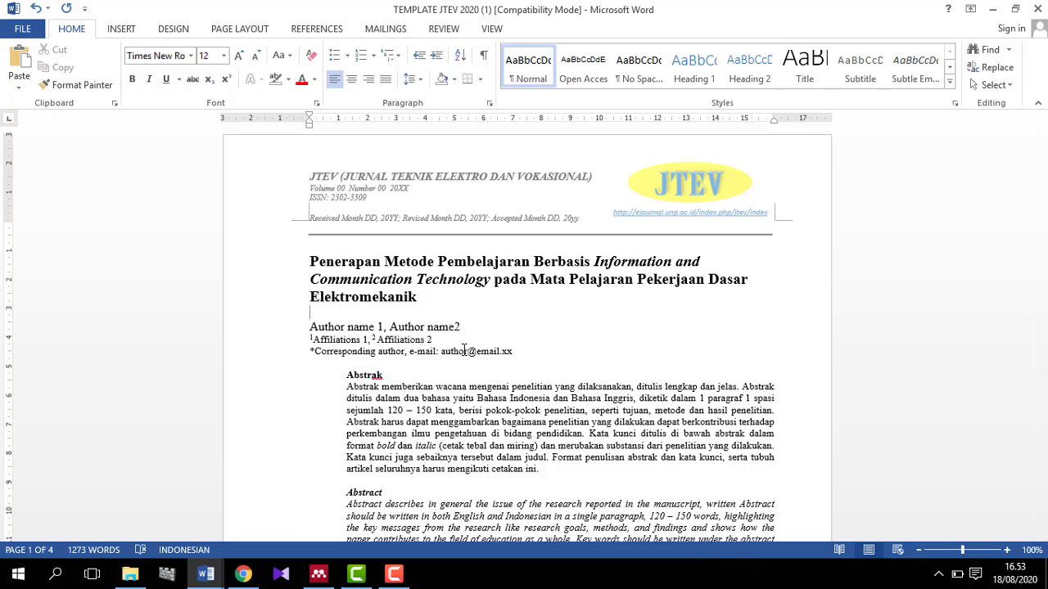
pyautogui.click(249, 575)
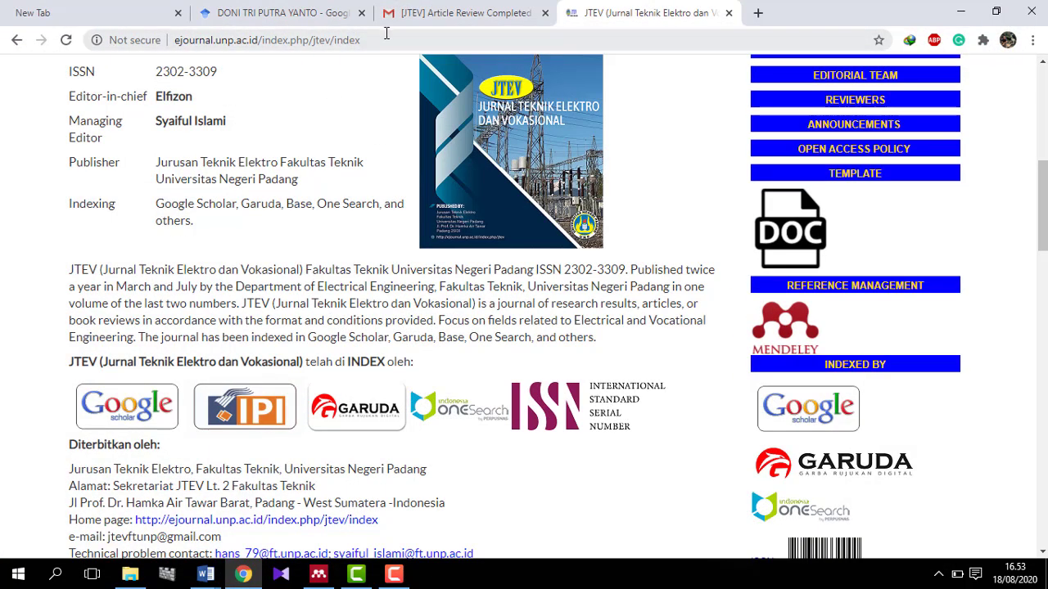
pyautogui.scroll(6, 524, 311)
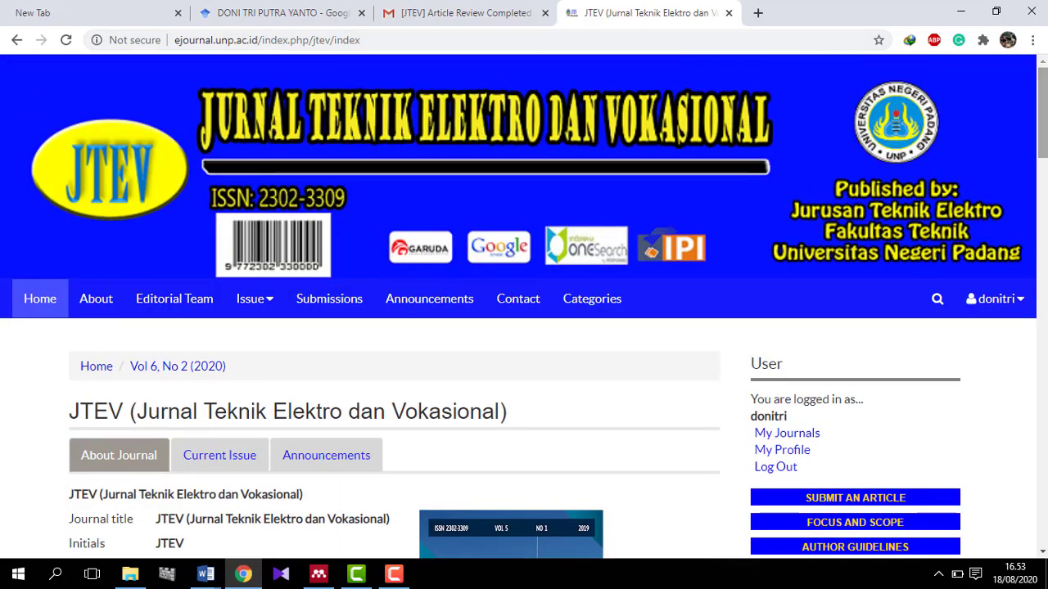
pyautogui.scroll(-5, 960, 235)
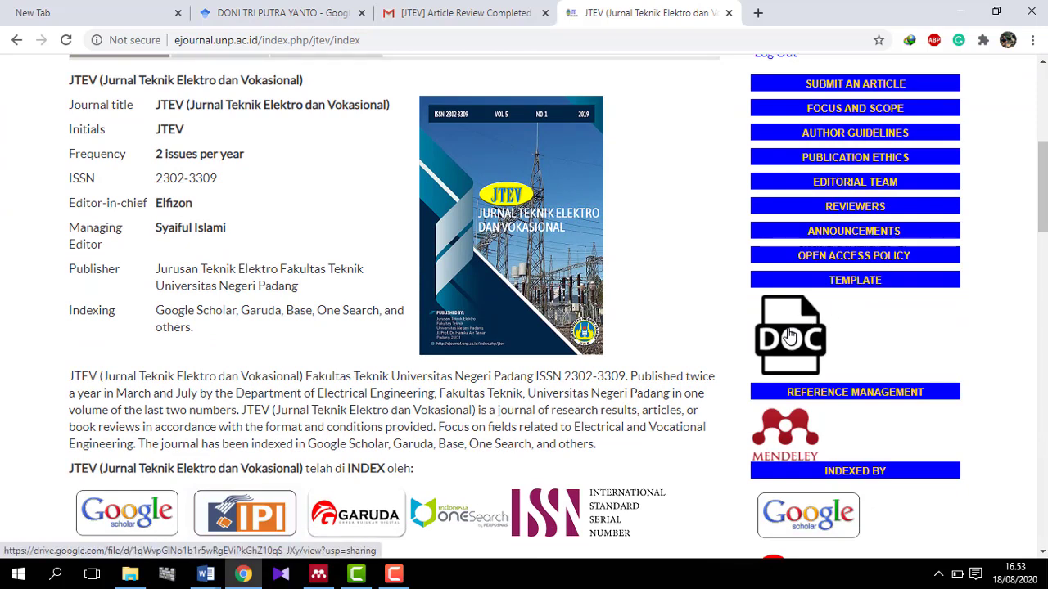
# - Return to Word and show the TEMPLATE JTEV 2020 and Contoh documents side by side
pyautogui.click(206, 575)
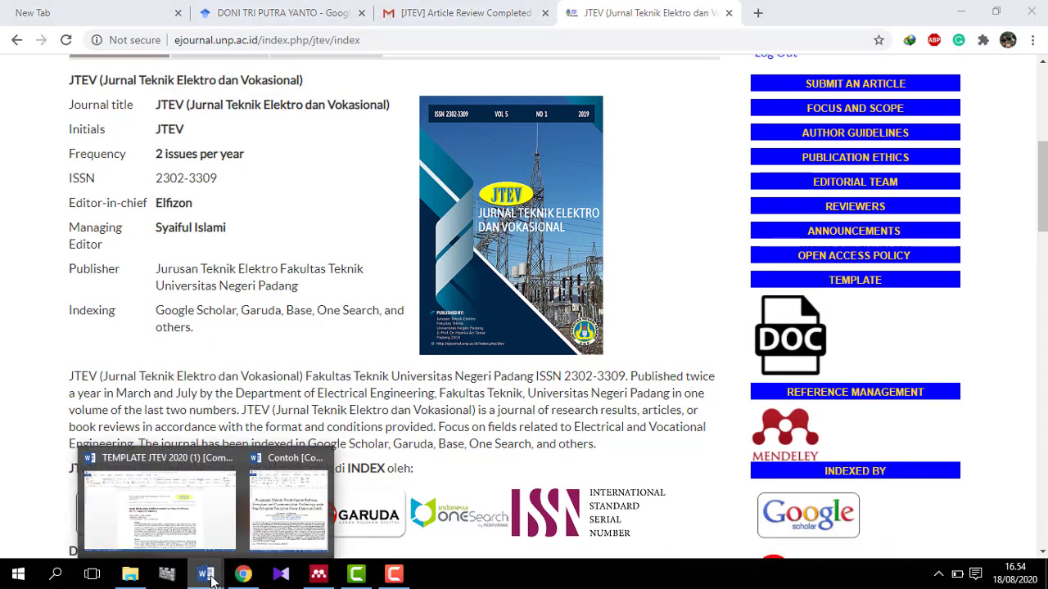
pyautogui.click(191, 524)
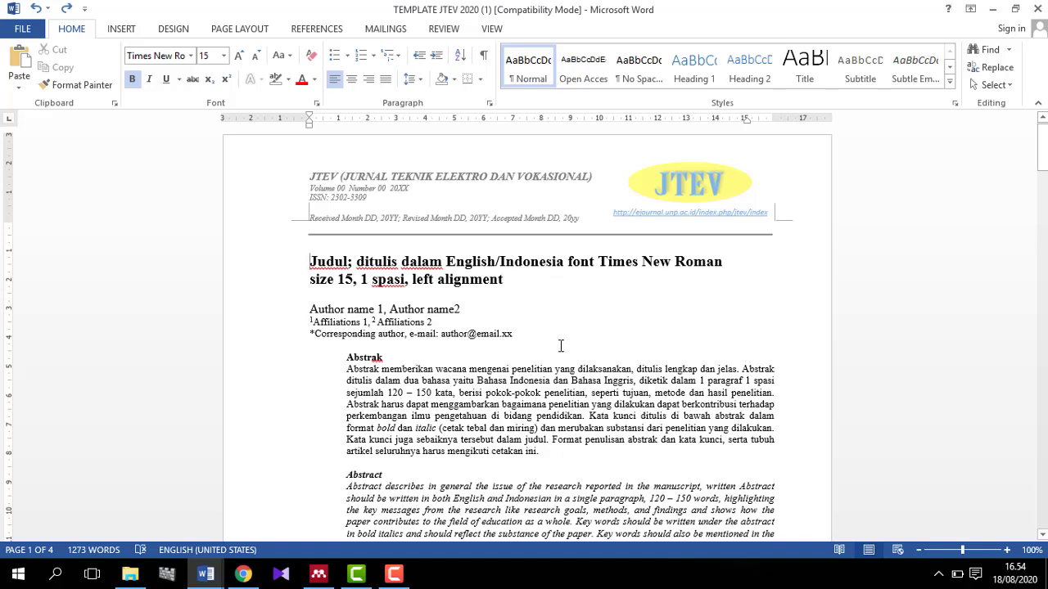
pyautogui.click(206, 577)
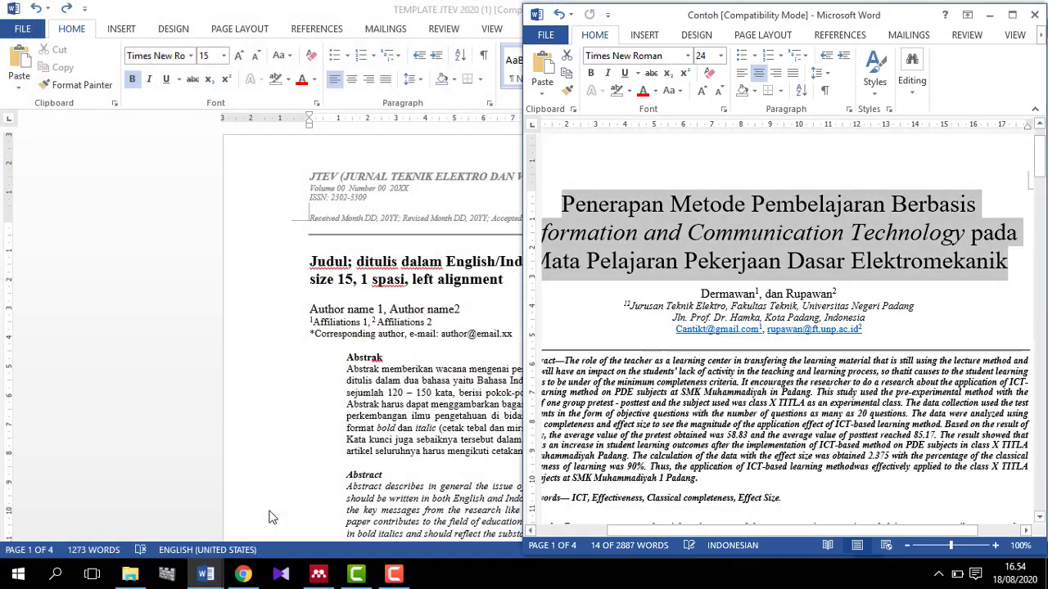
pyautogui.click(273, 515)
pyautogui.click(989, 15)
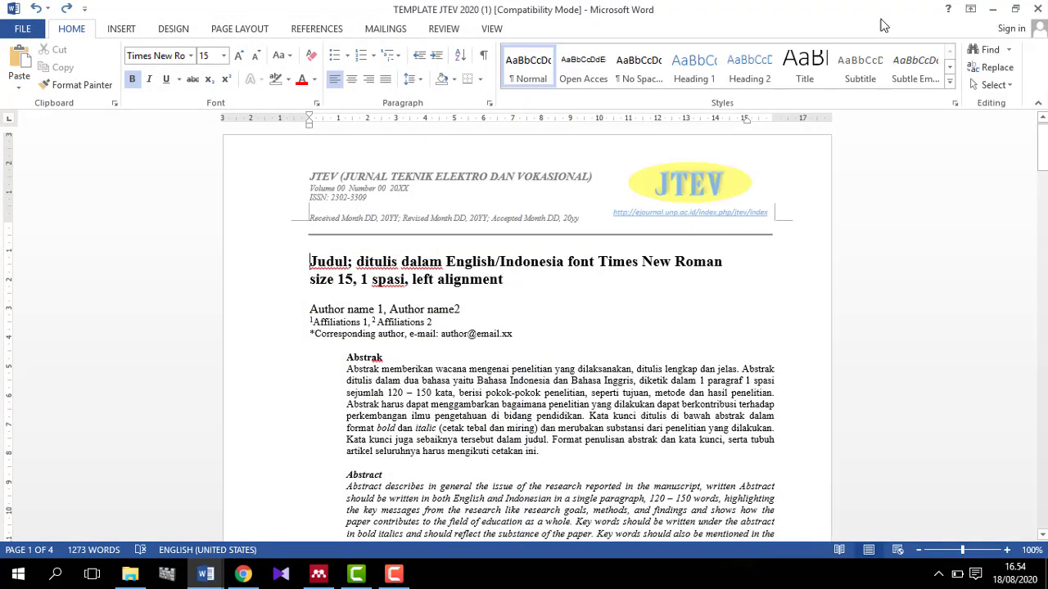
pyautogui.click(1015, 9)
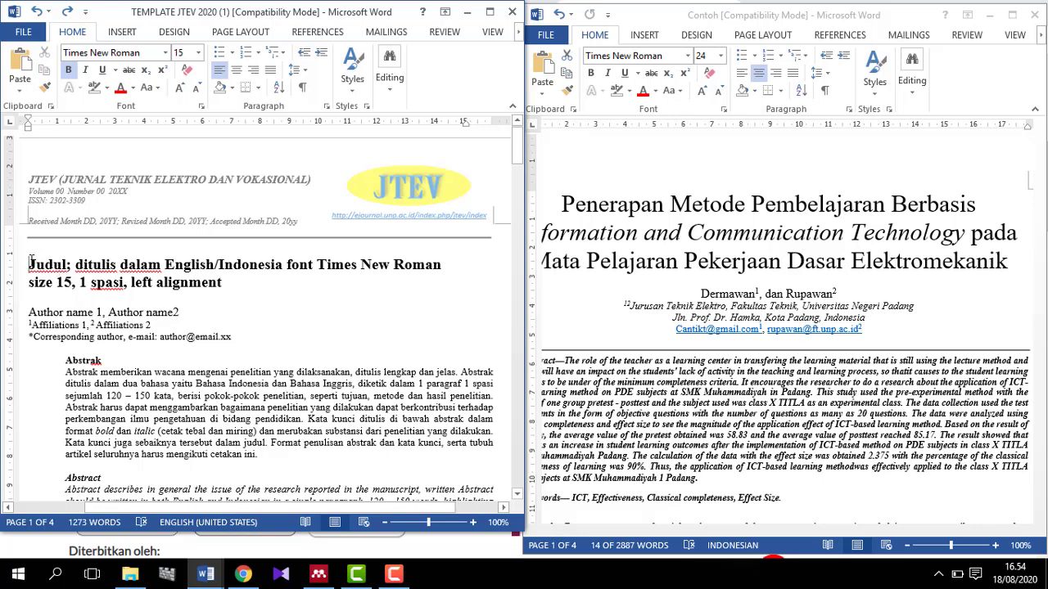
# - Enter the title "Penerapan Metode Pembelajaran Berbasi ICT dan lain-lain" before the template's placeholder title, separated from it by a blank line
pyautogui.write('Penerapan ')
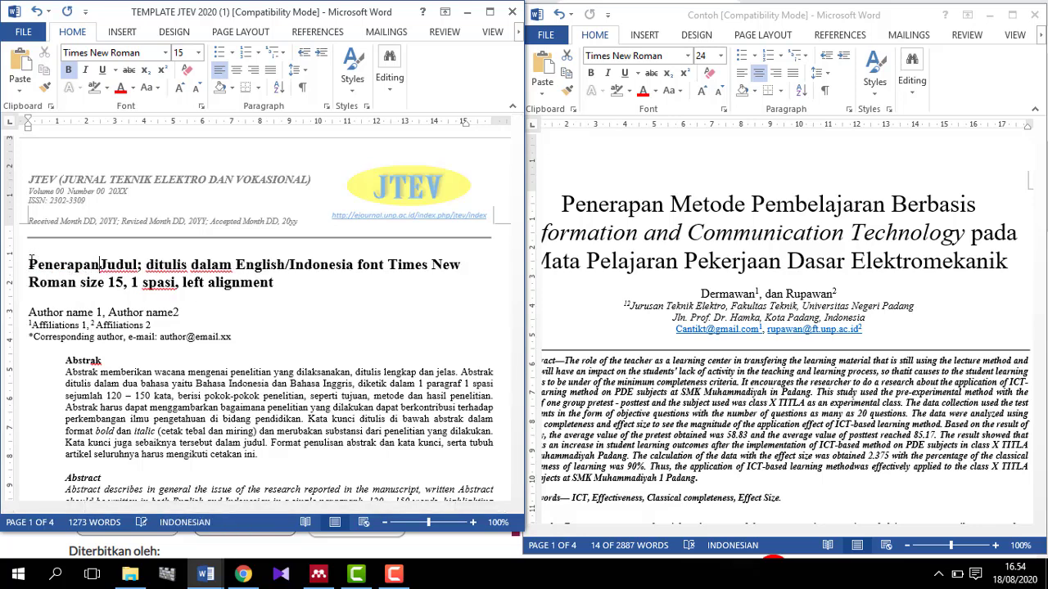
pyautogui.write('Metode Pemb')
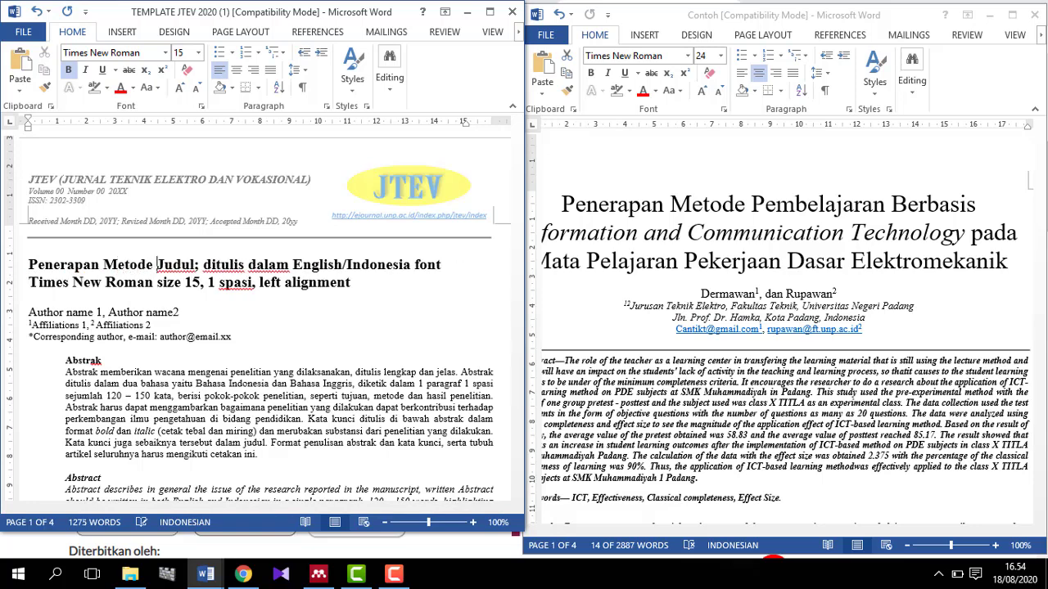
pyautogui.write('elajaran Berbas')
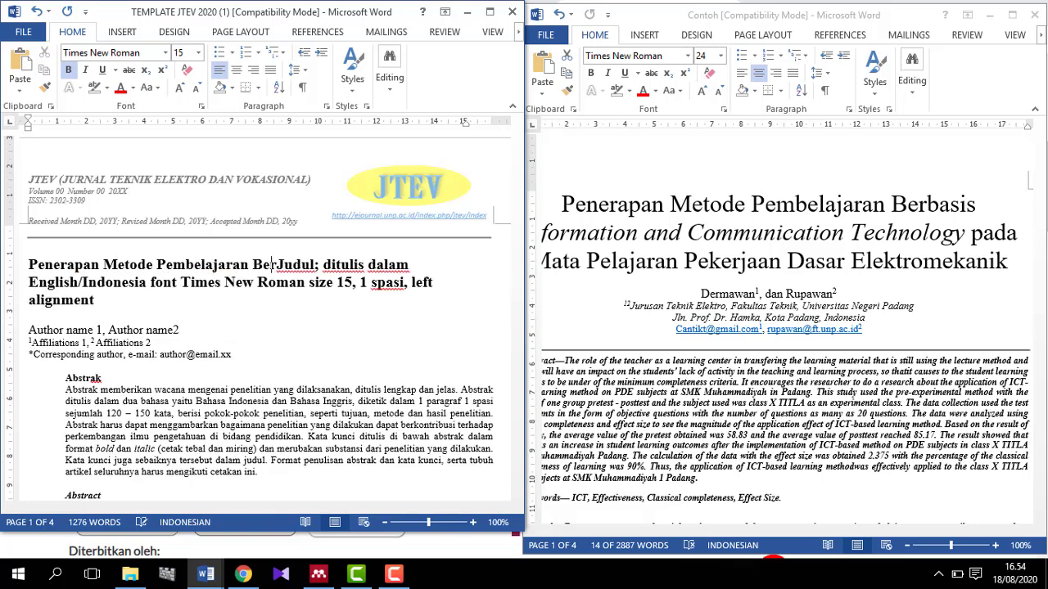
pyautogui.write('i ')
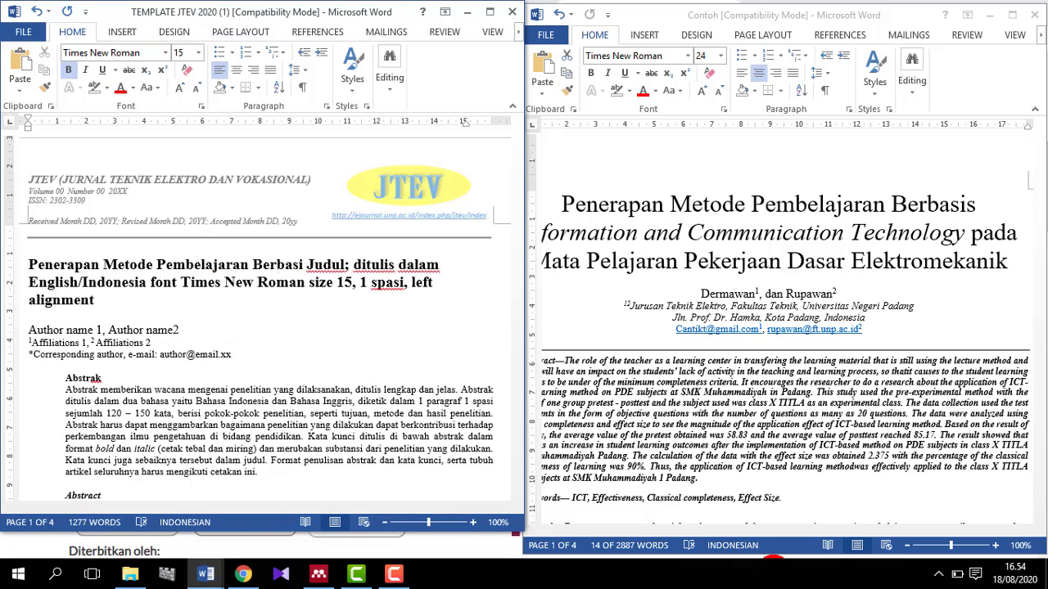
pyautogui.write('ICT ')
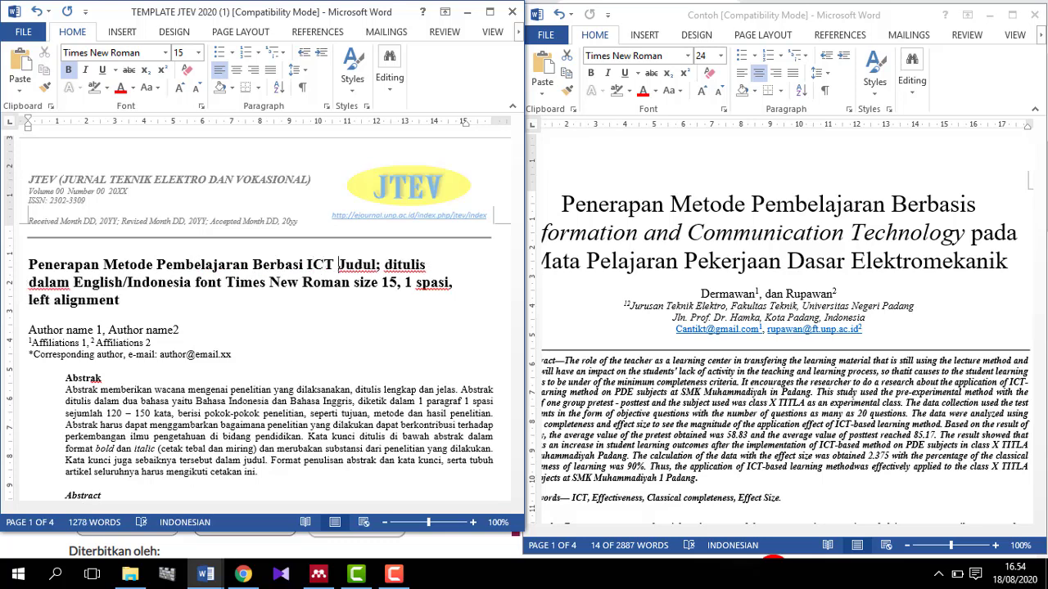
pyautogui.write('dan lain-')
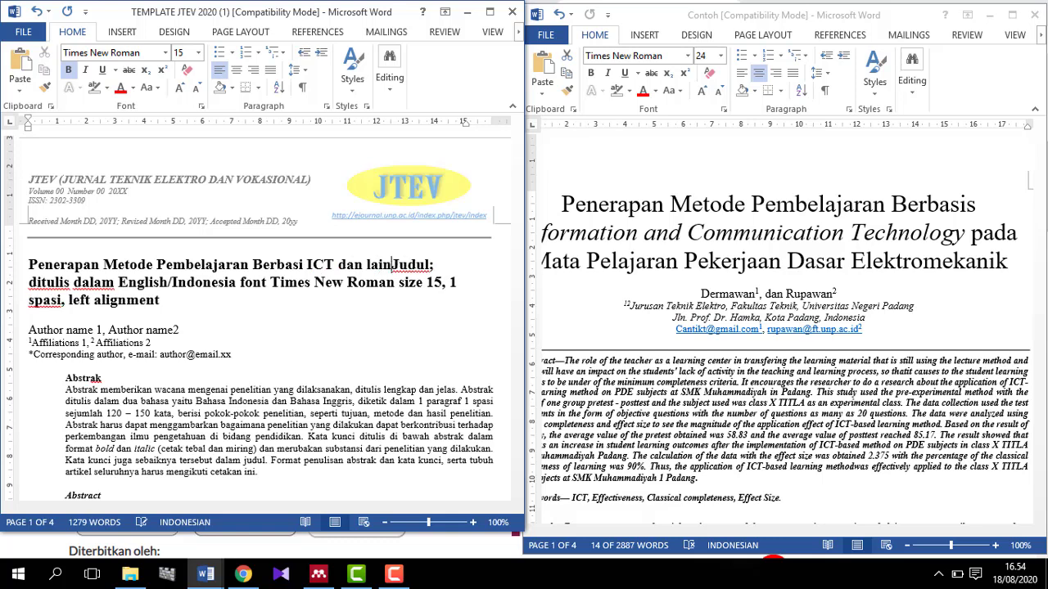
pyautogui.write('la')
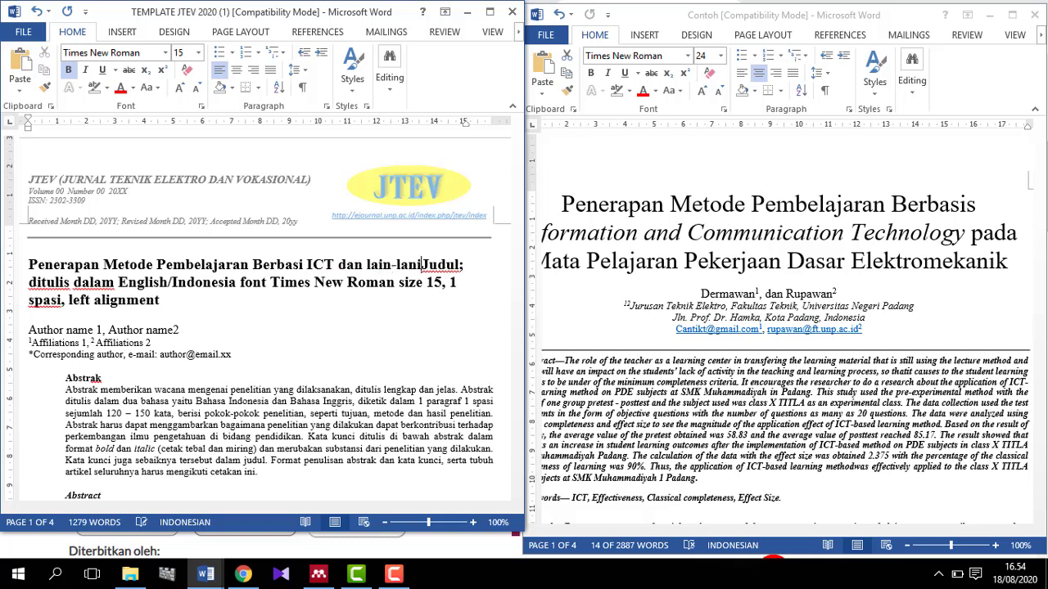
pyautogui.write('in')
pyautogui.press('Return')
pyautogui.press('Return')
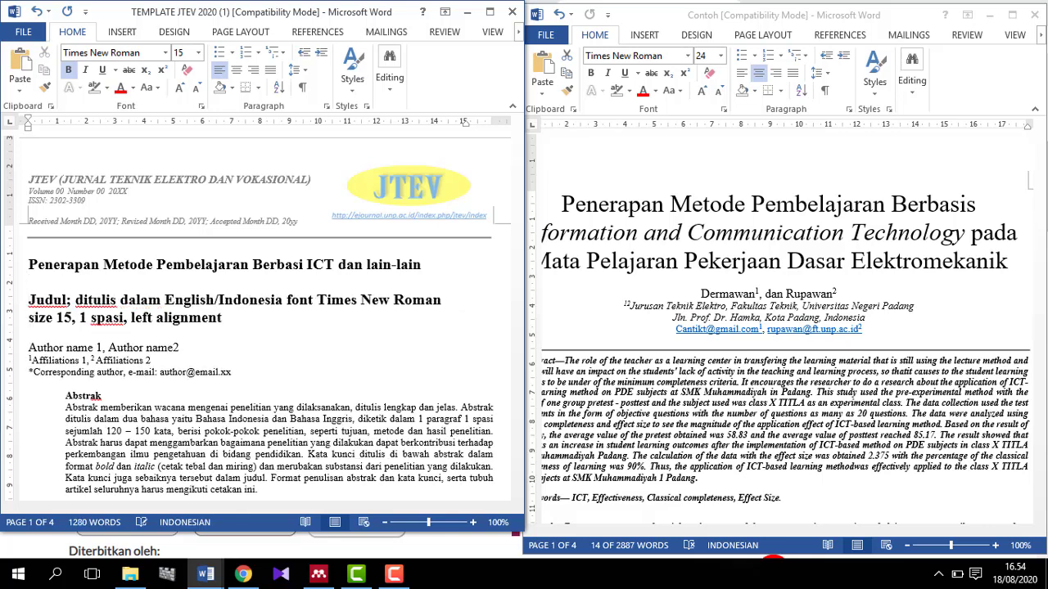
# - Delete the placeholder title beginning with "Judul; ditulis dalam" below the manually entered title
pyautogui.moveTo(29, 299); pyautogui.dragTo(210, 318)
pyautogui.press('BackSpace')
pyautogui.press('BackSpace')
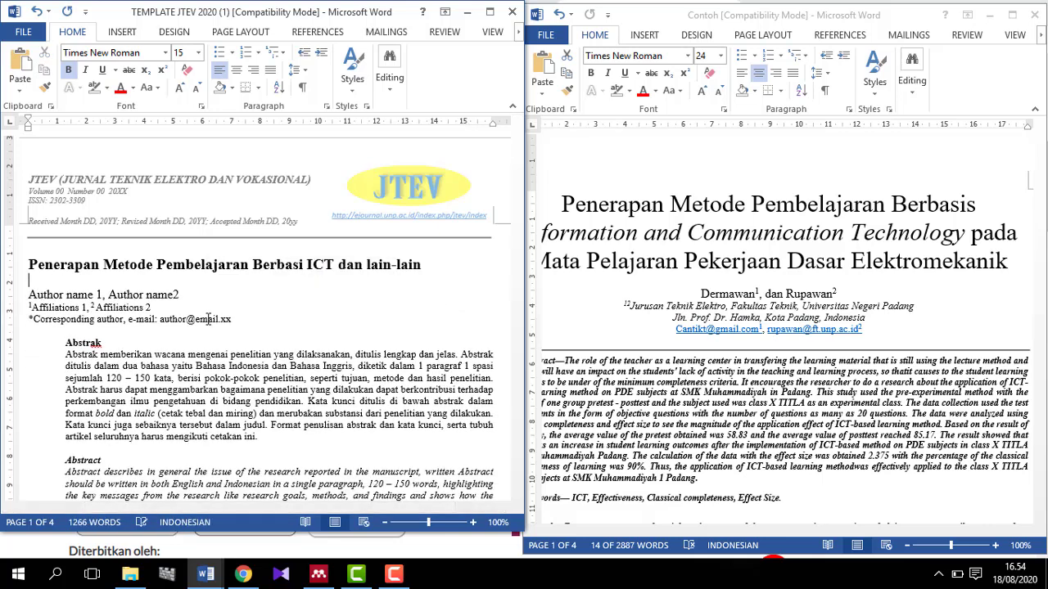
# - Add a line break below the manually entered title, and undo all title edits back to the template's placeholder title
pyautogui.moveTo(81, 266); pyautogui.dragTo(174, 268)
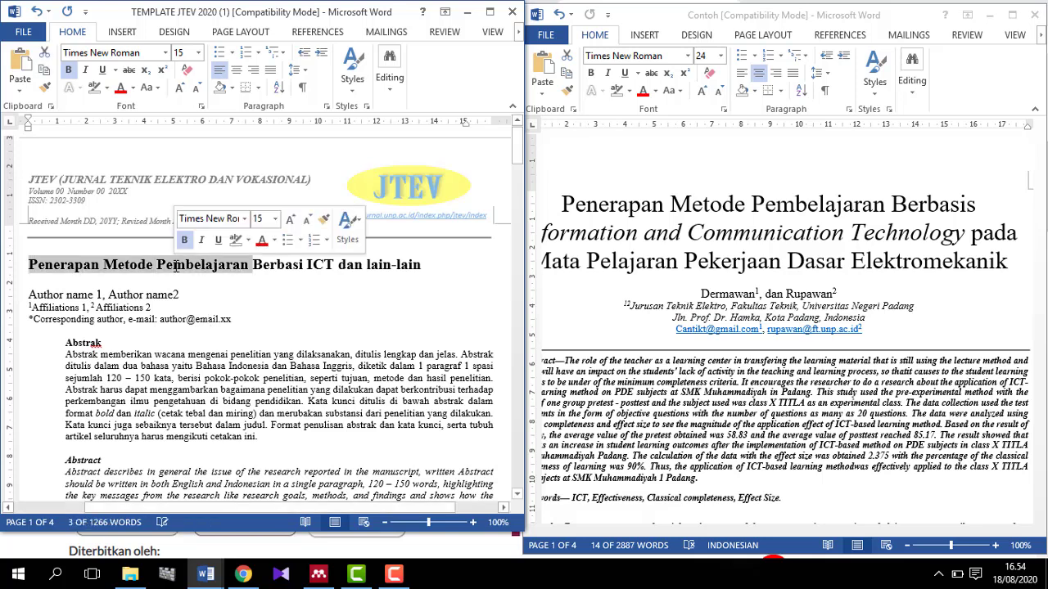
pyautogui.click(285, 264)
pyautogui.press('End')
pyautogui.press('Return')
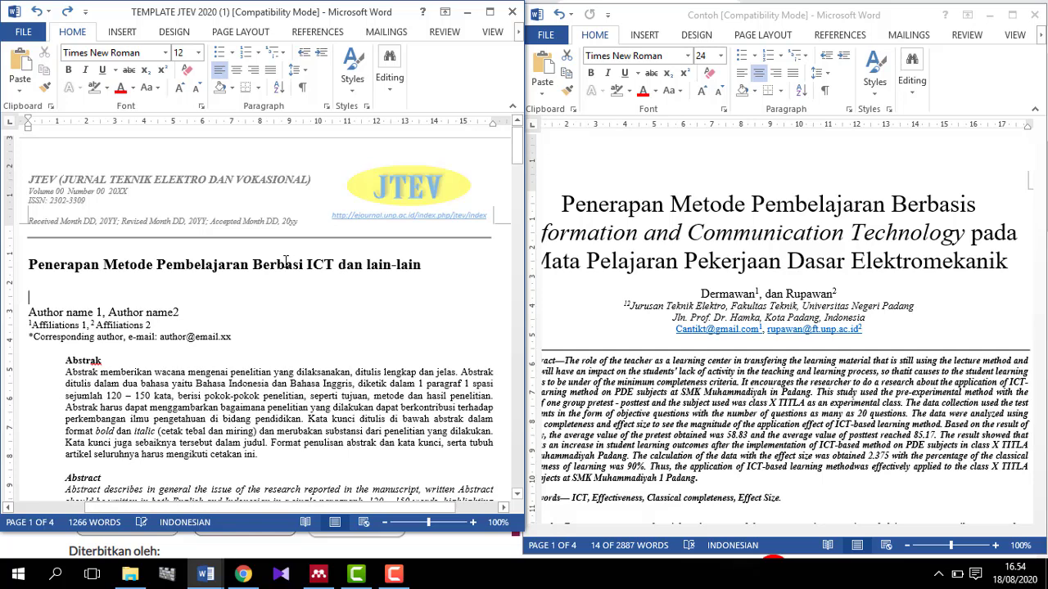
pyautogui.hotkey('ctrl', 'z')
pyautogui.hotkey('ctrl', 'z')
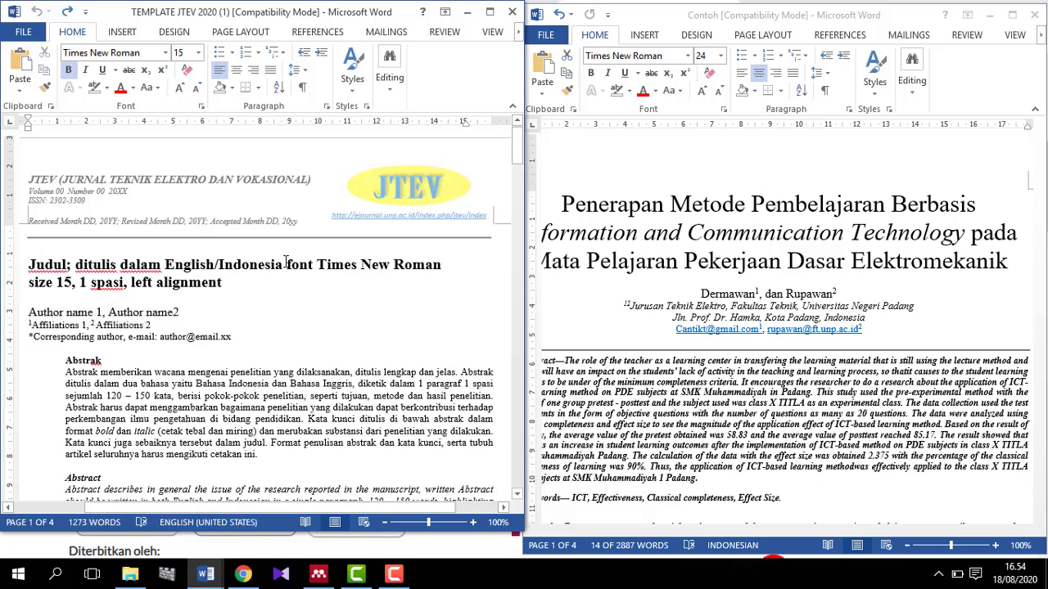
# - Zoom the Contoh document to 93% and compare its title's font settings with those of the template's placeholder title
pyautogui.tripleClick(740, 168)
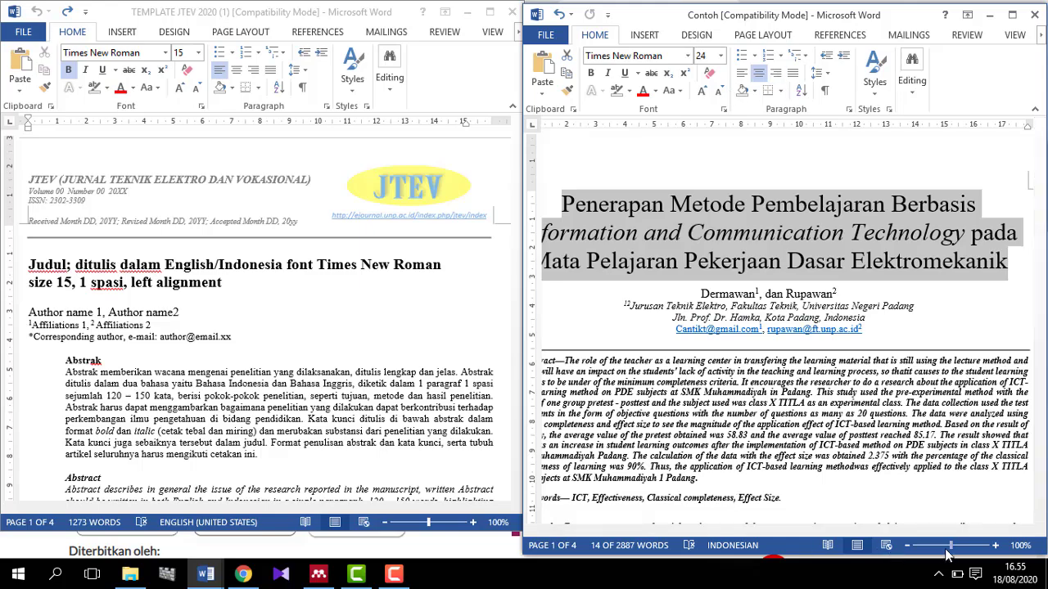
pyautogui.moveTo(949, 545); pyautogui.dragTo(949, 550)
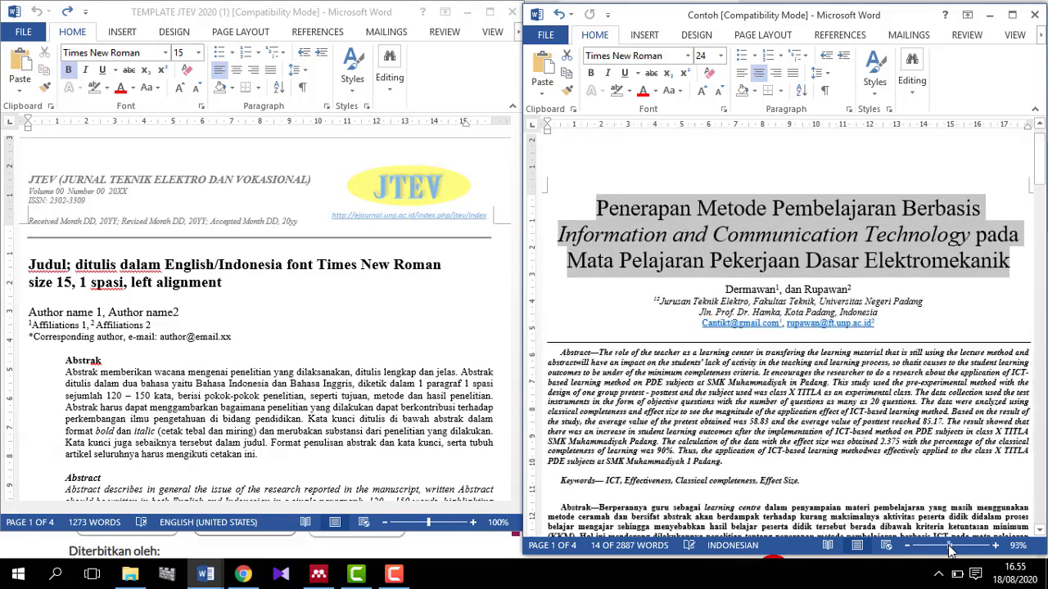
pyautogui.click(696, 207)
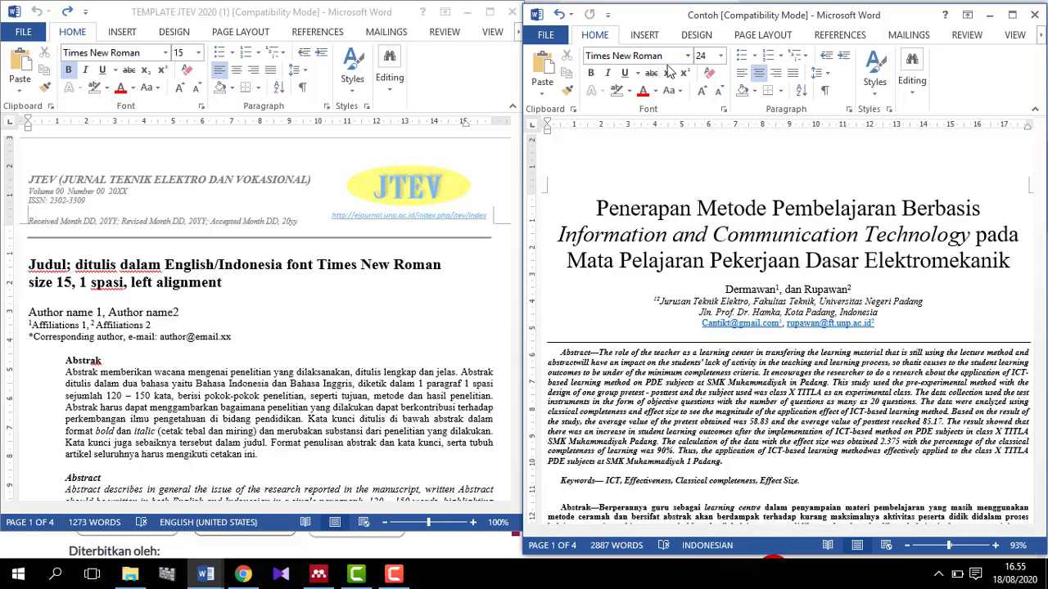
pyautogui.click(205, 280)
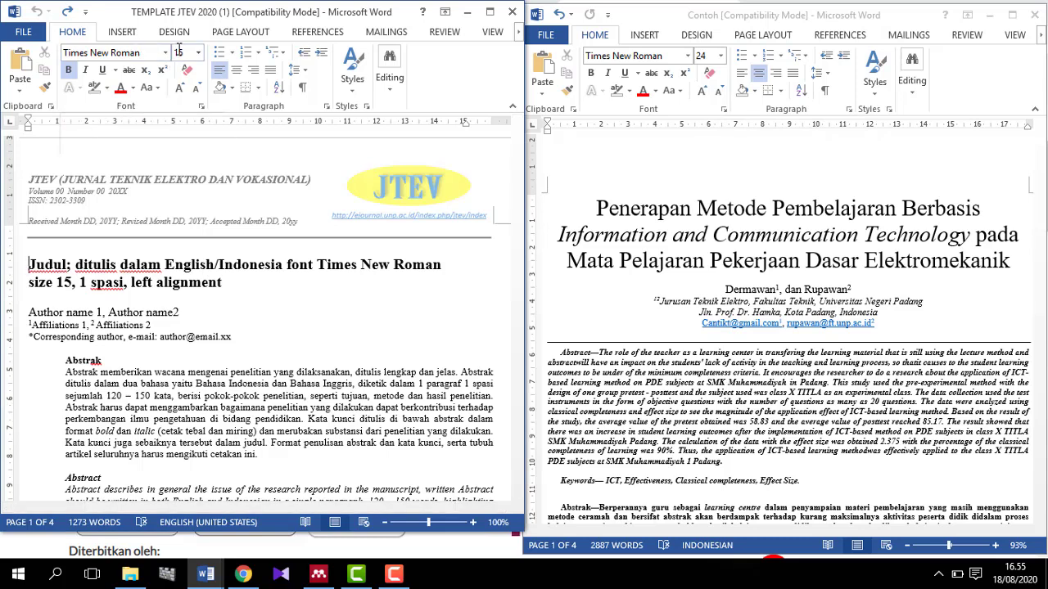
# - Copy the full article title from Contoh and paste it before the template's placeholder title using Merge Formatting
pyautogui.click(597, 208)
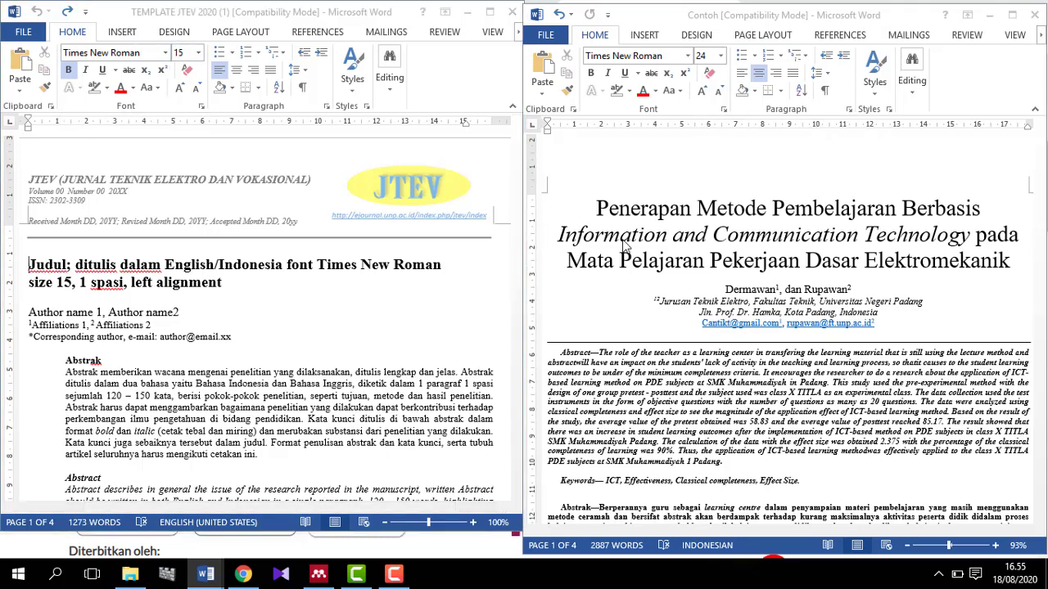
pyautogui.moveTo(597, 209); pyautogui.dragTo(993, 268)
pyautogui.hotkey('ctrl', 'c')
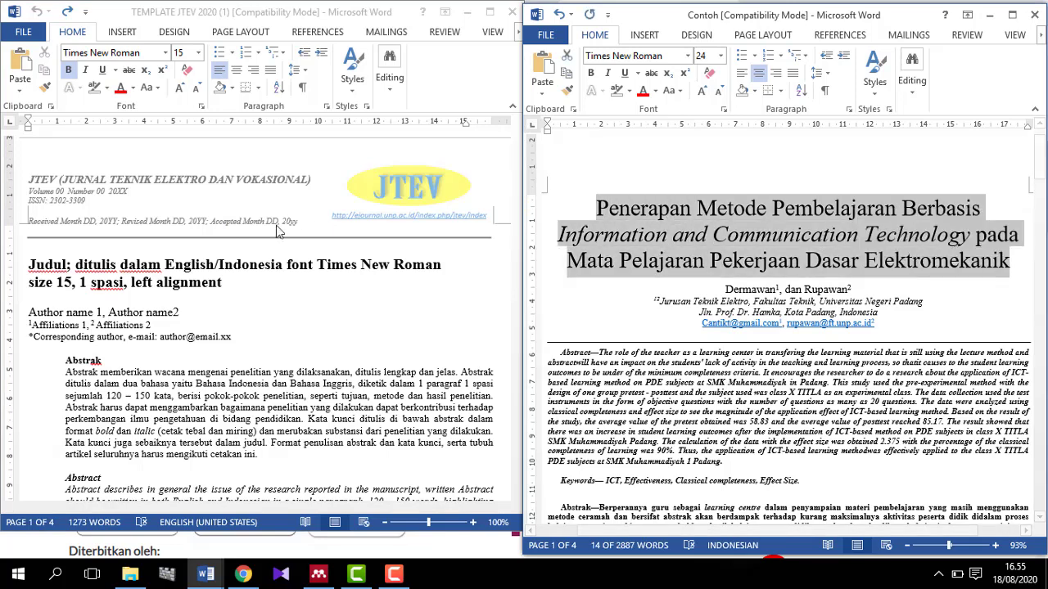
pyautogui.click(30, 270)
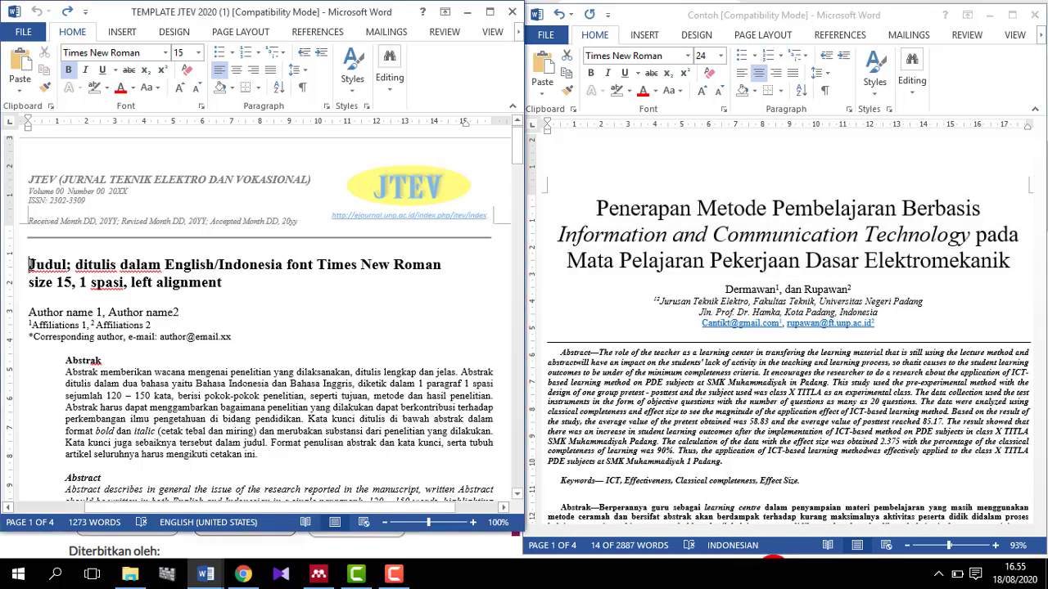
pyautogui.hotkey('ctrl', 'v')
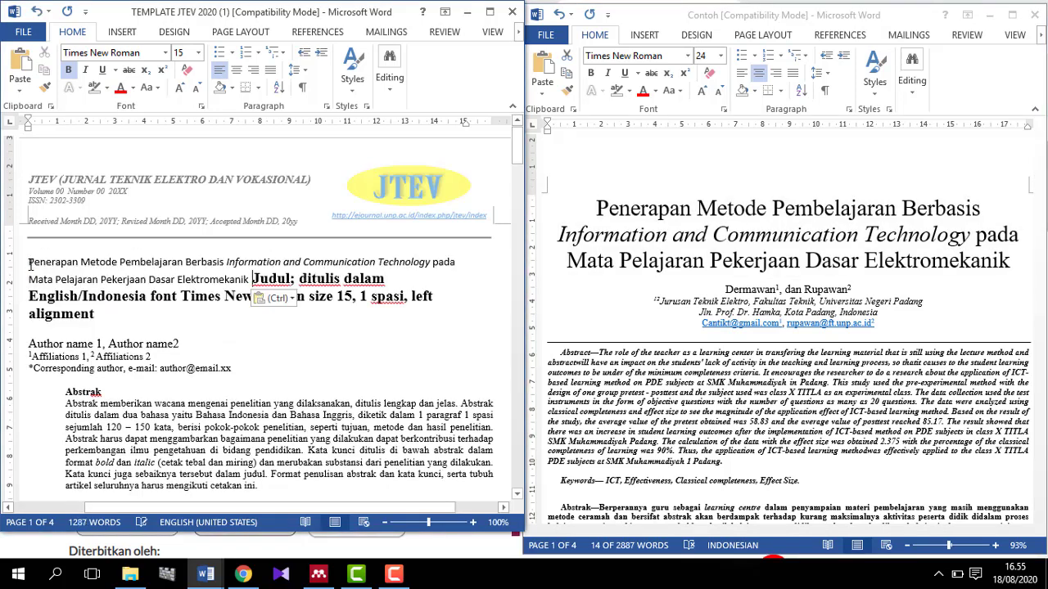
pyautogui.click(260, 301)
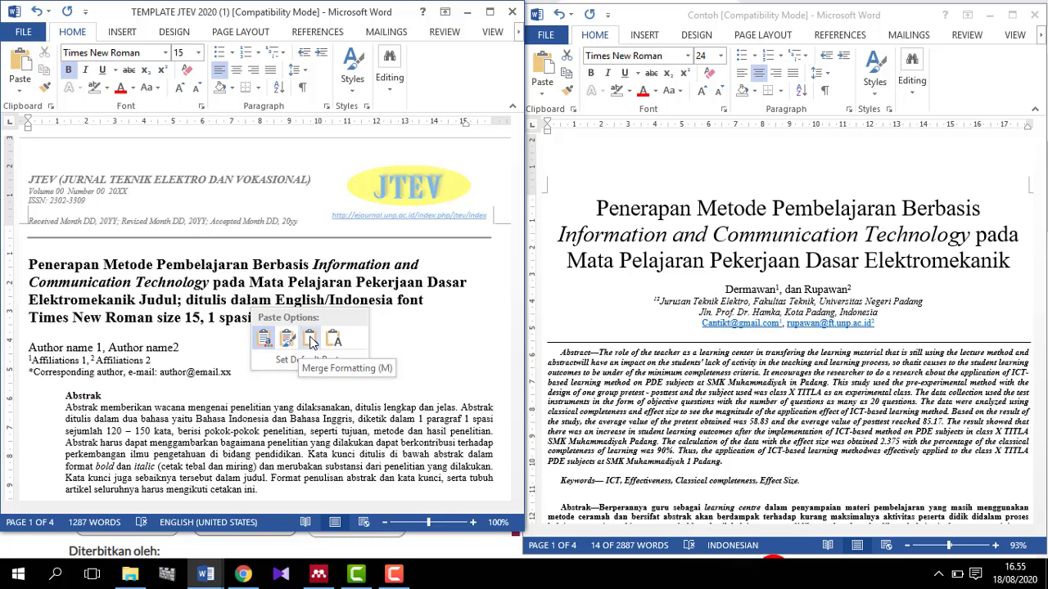
pyautogui.click(310, 340)
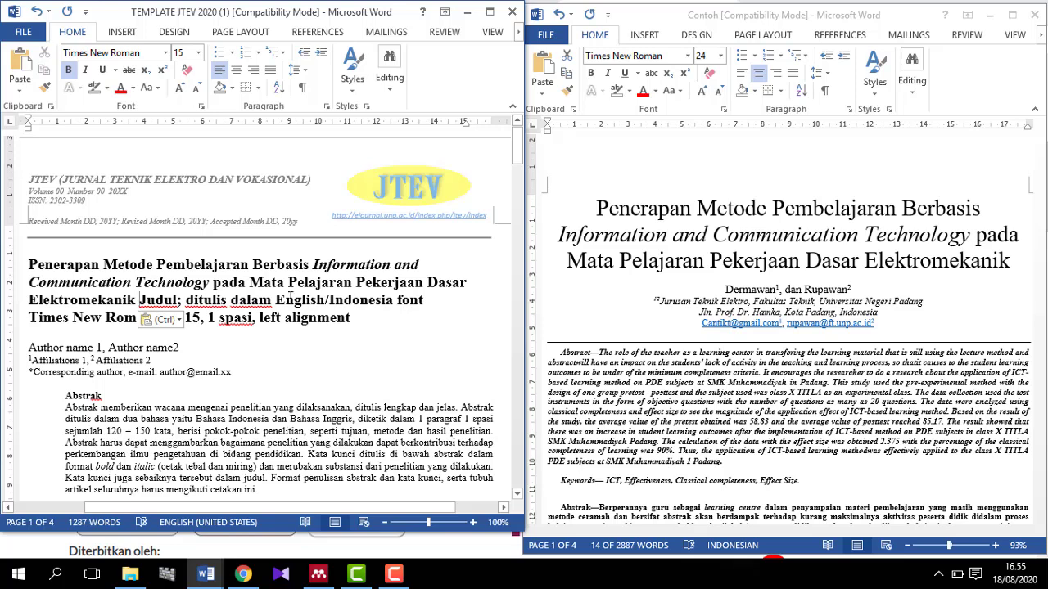
# - Split the placeholder title onto its own line below the pasted title and delete its text
pyautogui.press('Return')
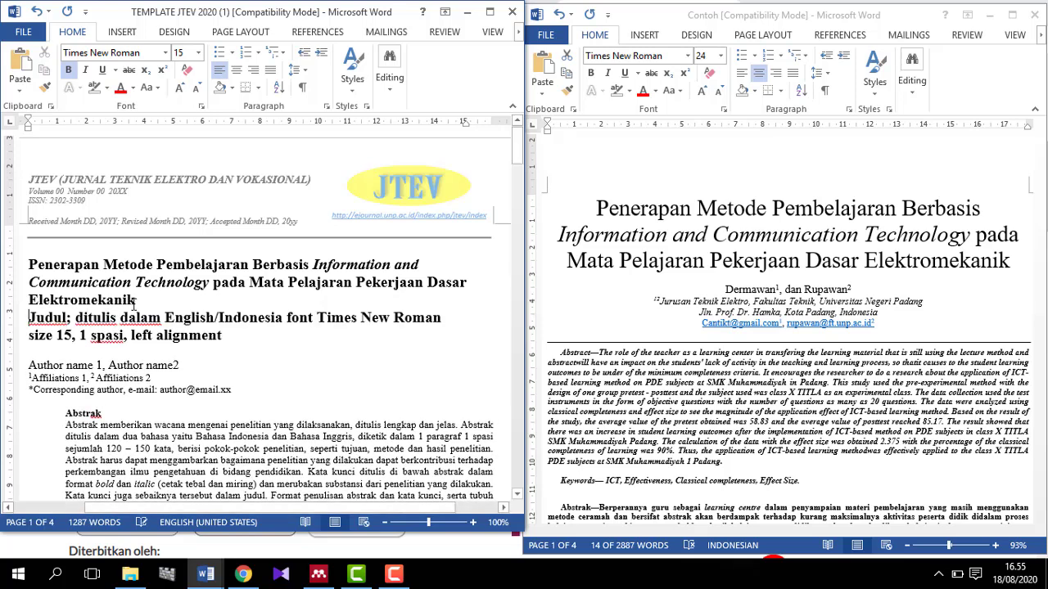
pyautogui.moveTo(53, 326); pyautogui.dragTo(221, 338)
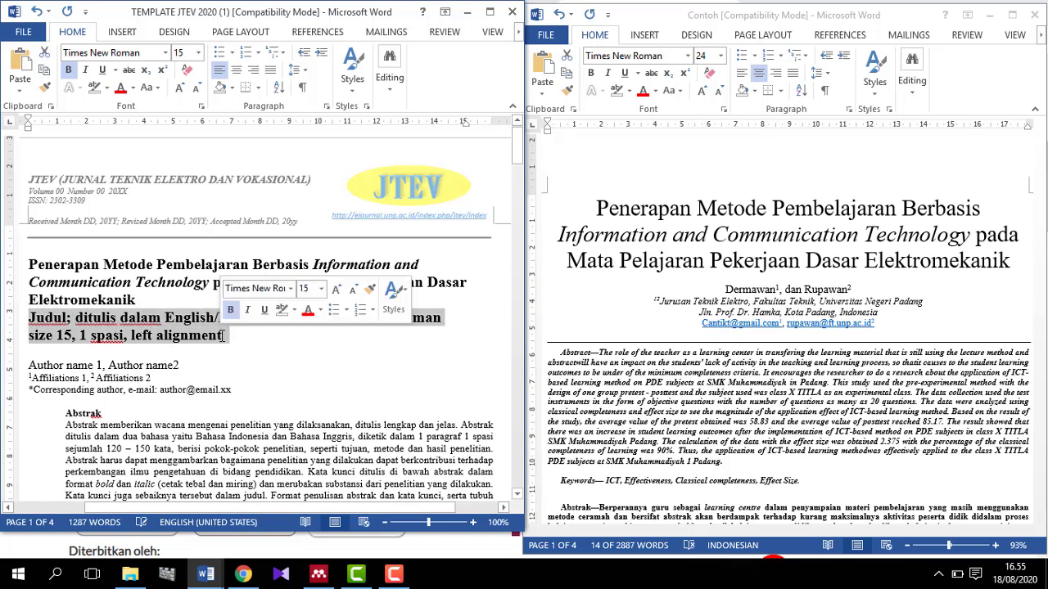
pyautogui.press('Delete')
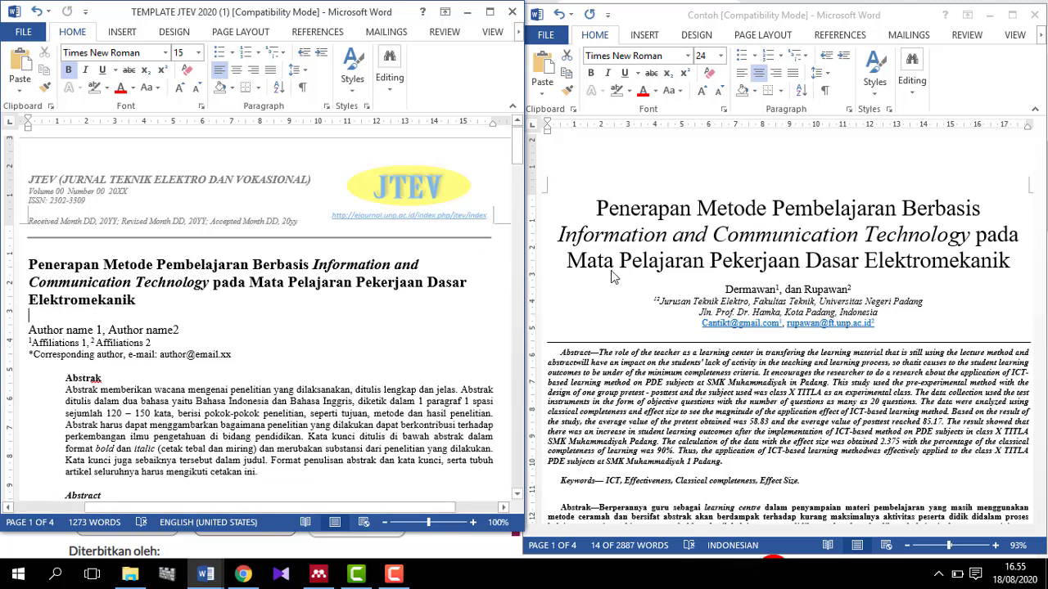
# - Replace the template's two author placeholders with the two authors' names from Contoh, numbered 1 and 2
pyautogui.click(747, 292)
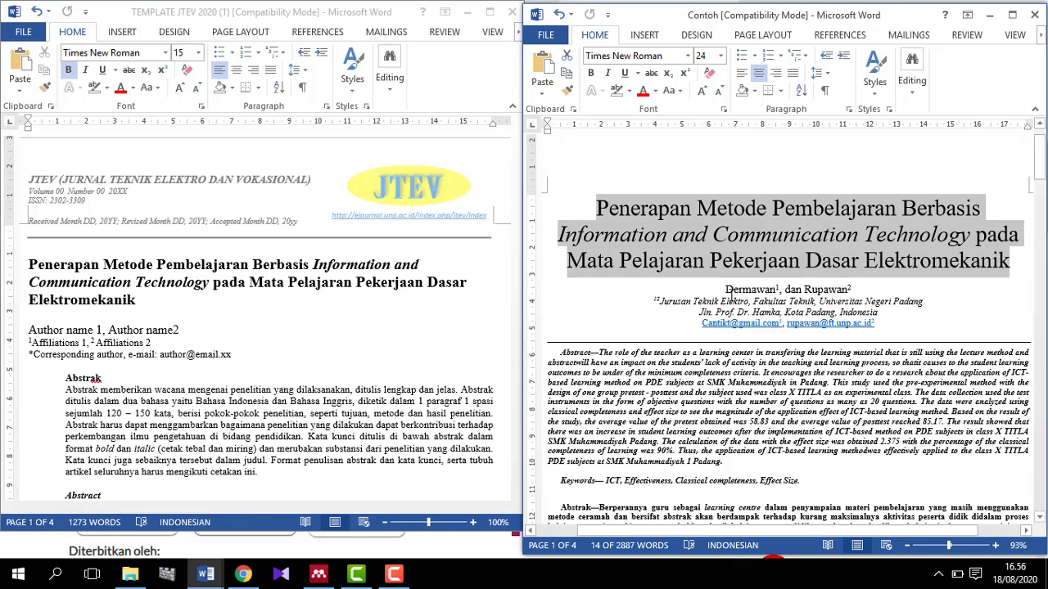
pyautogui.click(31, 335)
pyautogui.moveTo(29, 330); pyautogui.dragTo(101, 330)
pyautogui.write('derma')
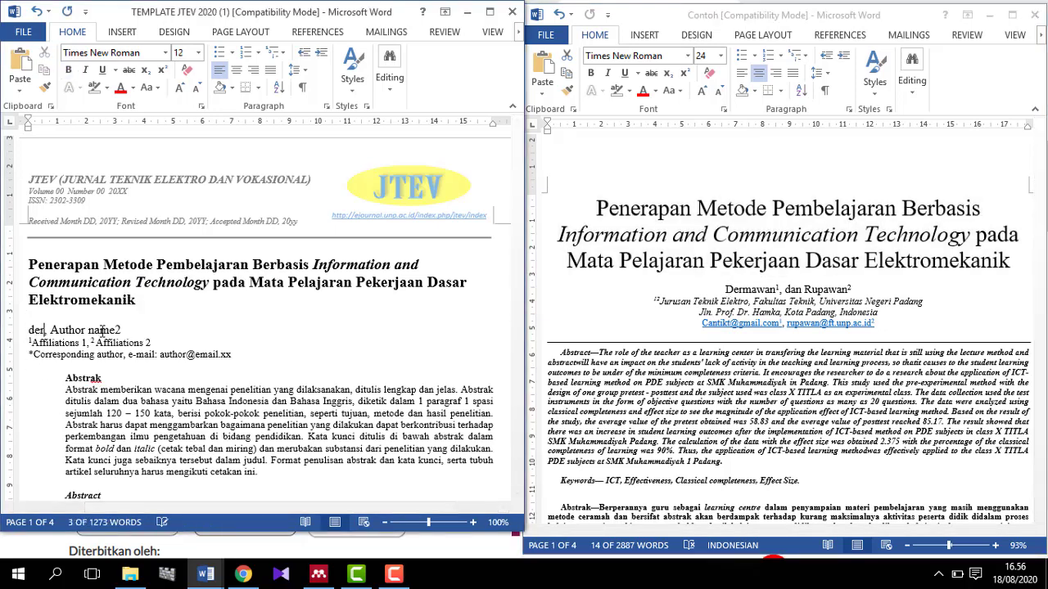
pyautogui.press('BackSpace')
pyautogui.press('BackSpace')
pyautogui.press('BackSpace')
pyautogui.press('BackSpace')
pyautogui.press('BackSpace')
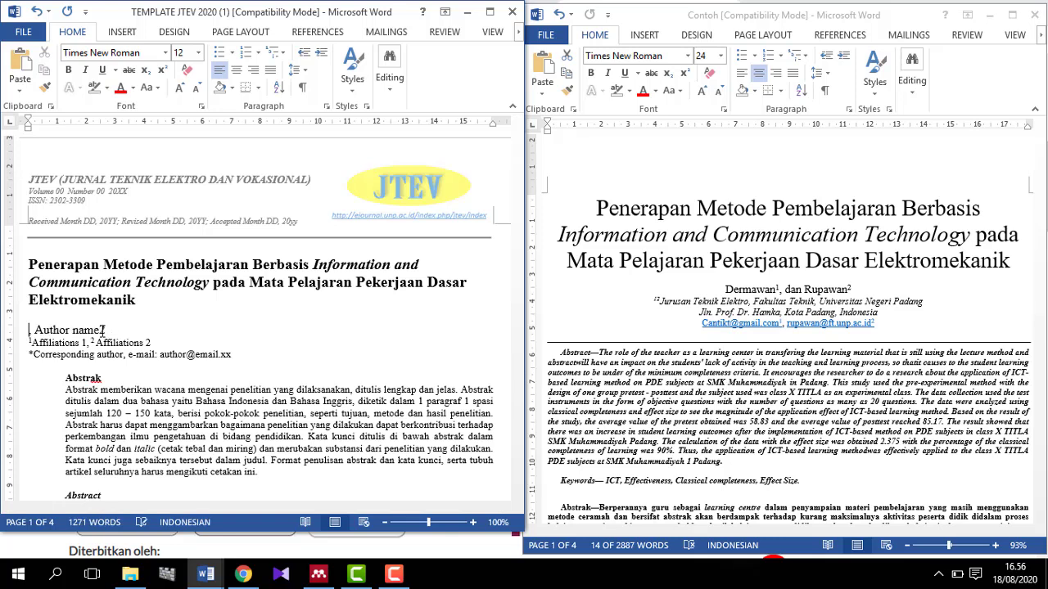
pyautogui.write('Dermawan')
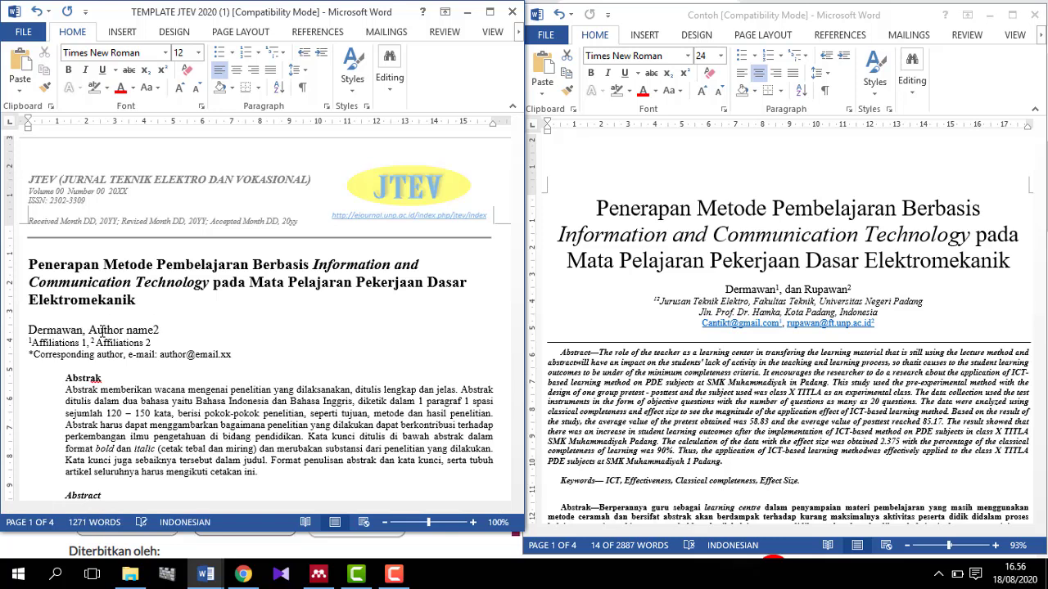
pyautogui.write('1')
pyautogui.moveTo(163, 330); pyautogui.dragTo(120, 330)
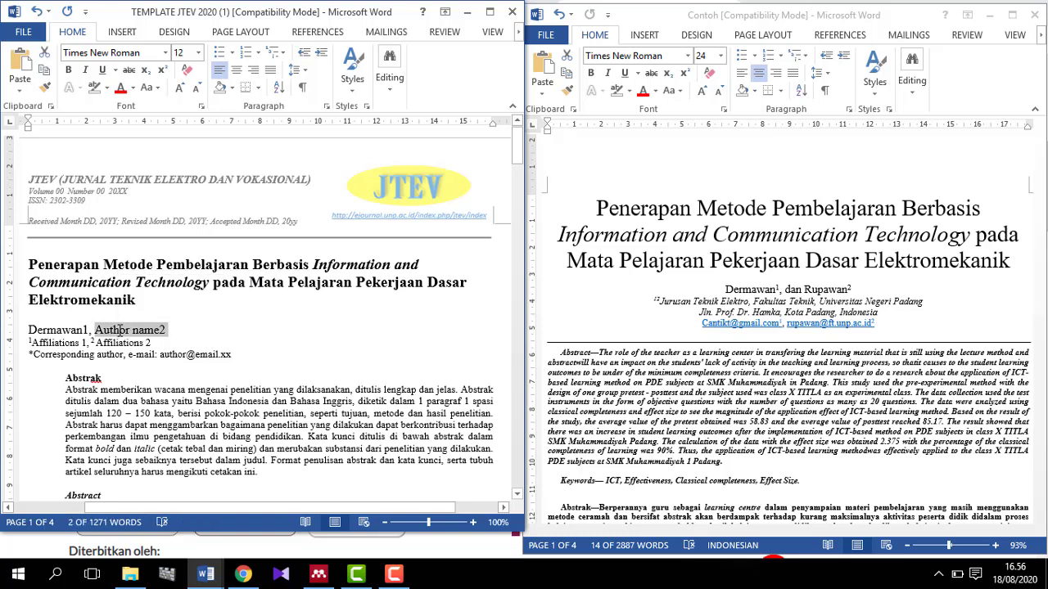
pyautogui.write('Rupawan')
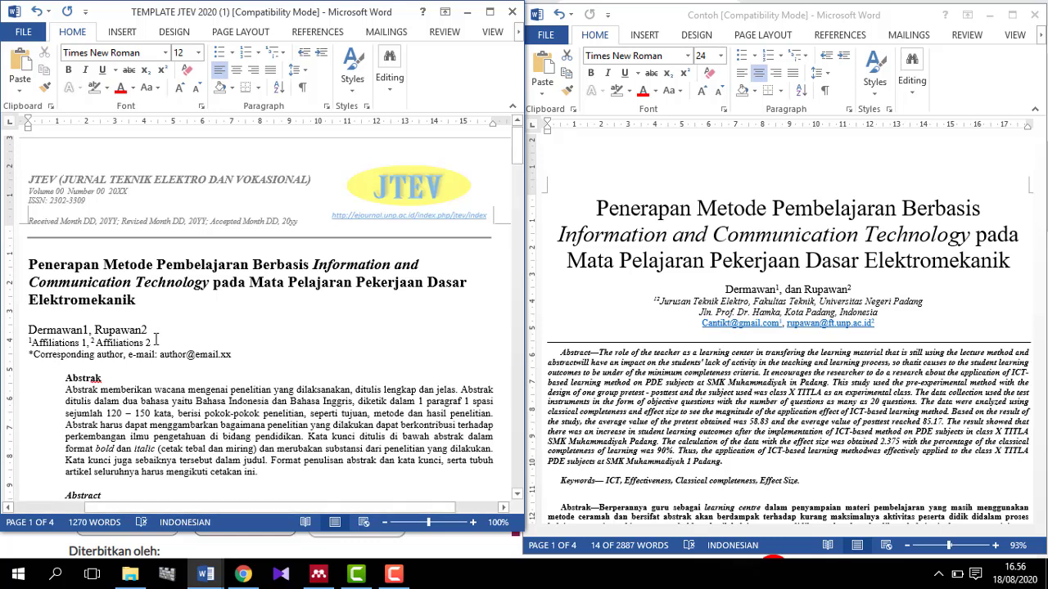
# - Copy the affiliation "Jurusan Teknik Elektro, Fakultas Teknik, Universitas Negeri Padang" from the Contoh document
pyautogui.click(155, 340)
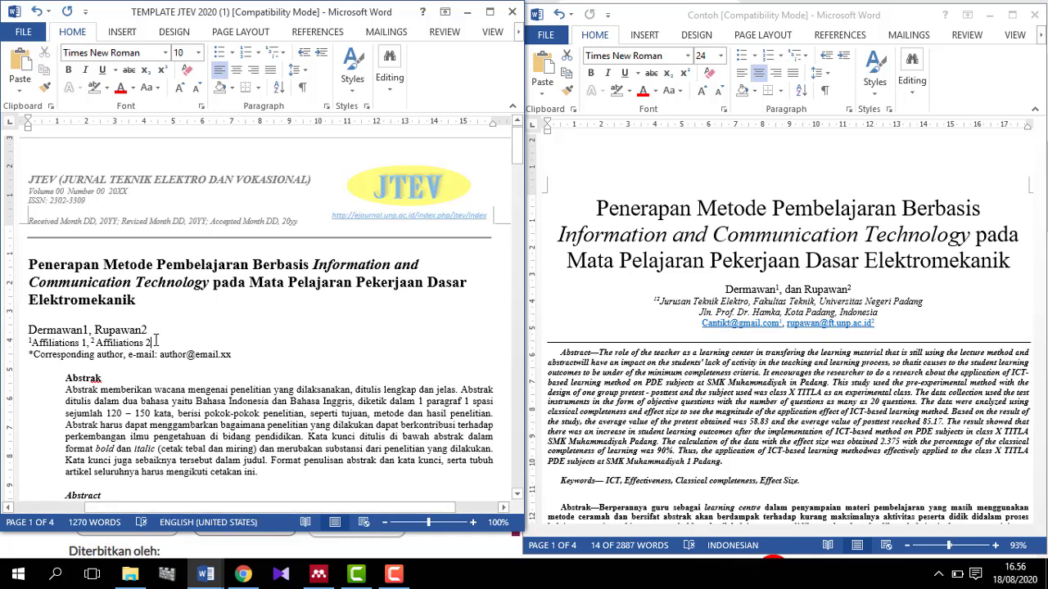
pyautogui.click(828, 303)
pyautogui.moveTo(925, 303); pyautogui.dragTo(661, 305)
pyautogui.hotkey('ctrl', 'c')
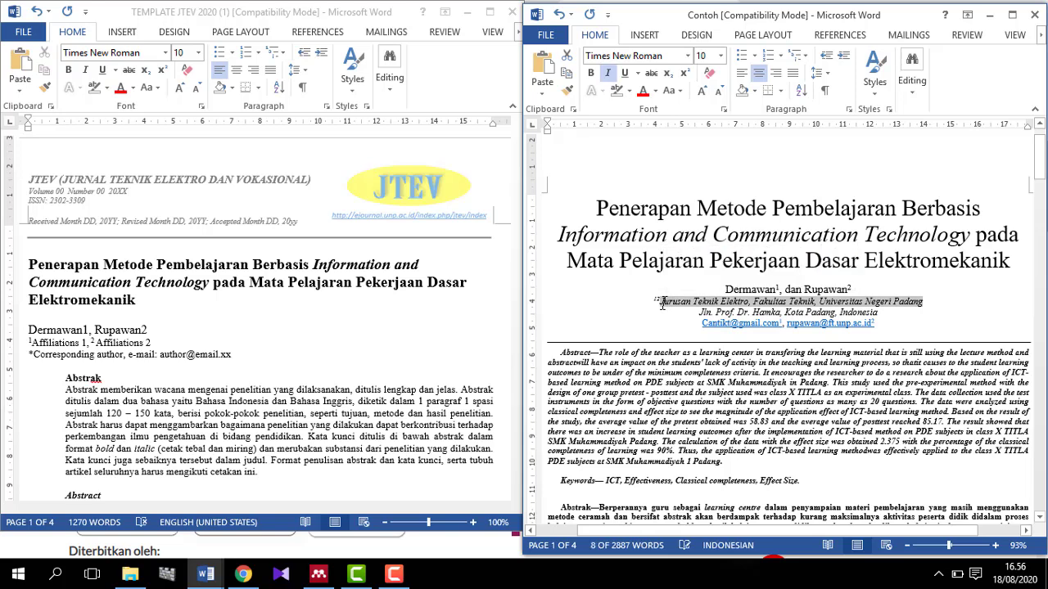
# - Try pasting the copied affiliation at the start of the template's affiliation line using Merge Formatting, and undo the paste
pyautogui.click(31, 343)
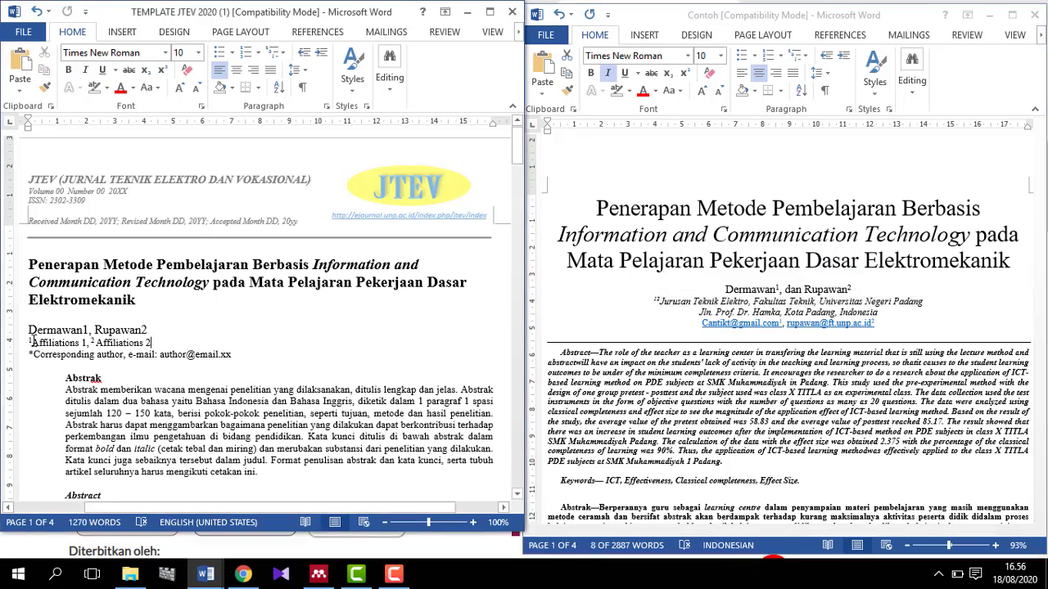
pyautogui.hotkey('ctrl', 'shift', '=')
pyautogui.hotkey('ctrl', 'v')
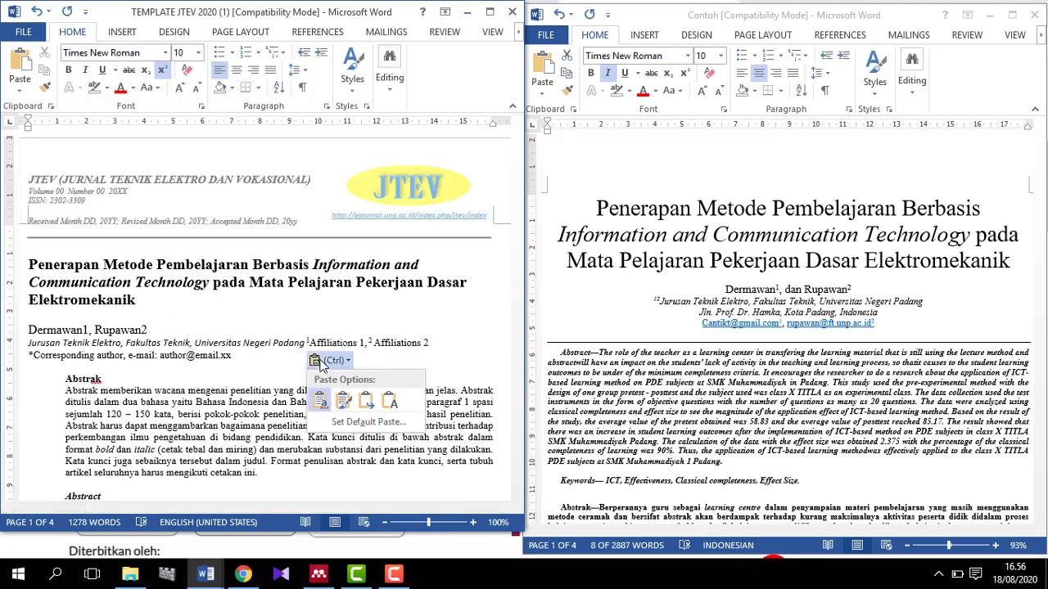
pyautogui.click(367, 402)
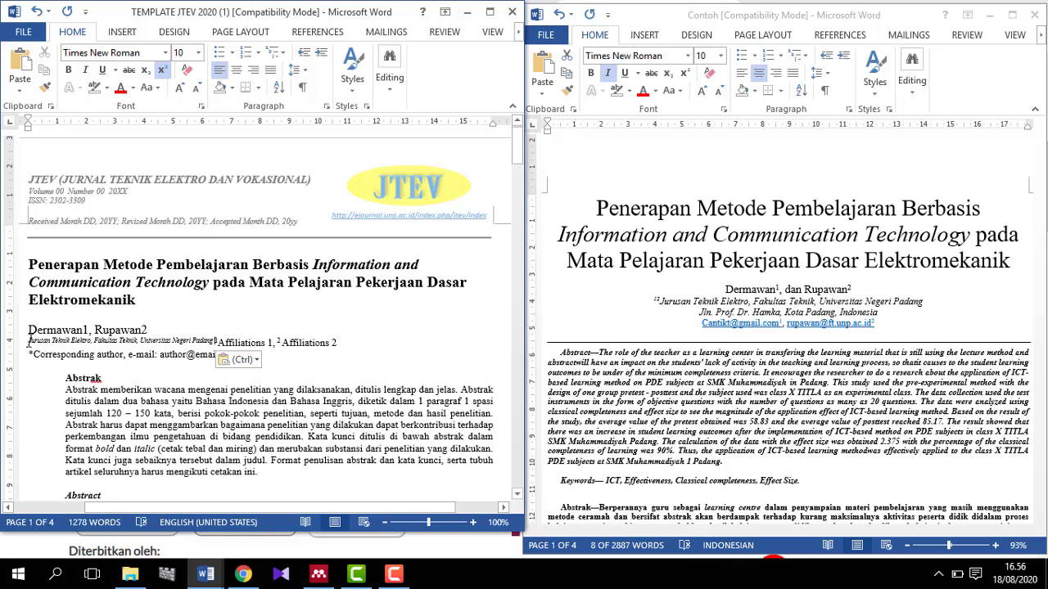
pyautogui.hotkey('ctrl', 'z')
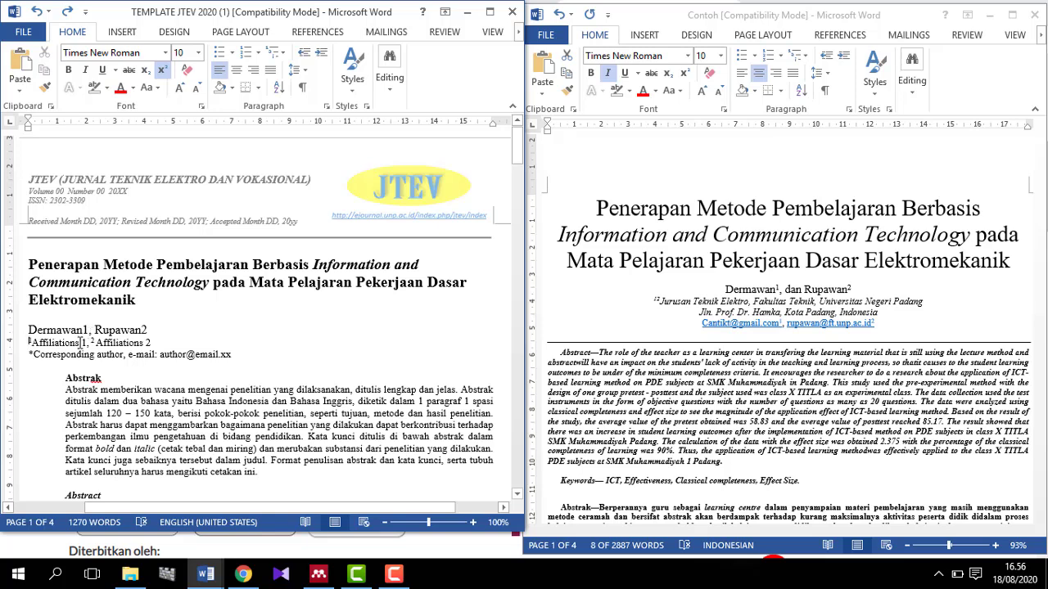
# - Paste the affiliation after the word "Affiliations" in the first placeholder using Merge Formatting, and remove its italics
pyautogui.click(79, 342)
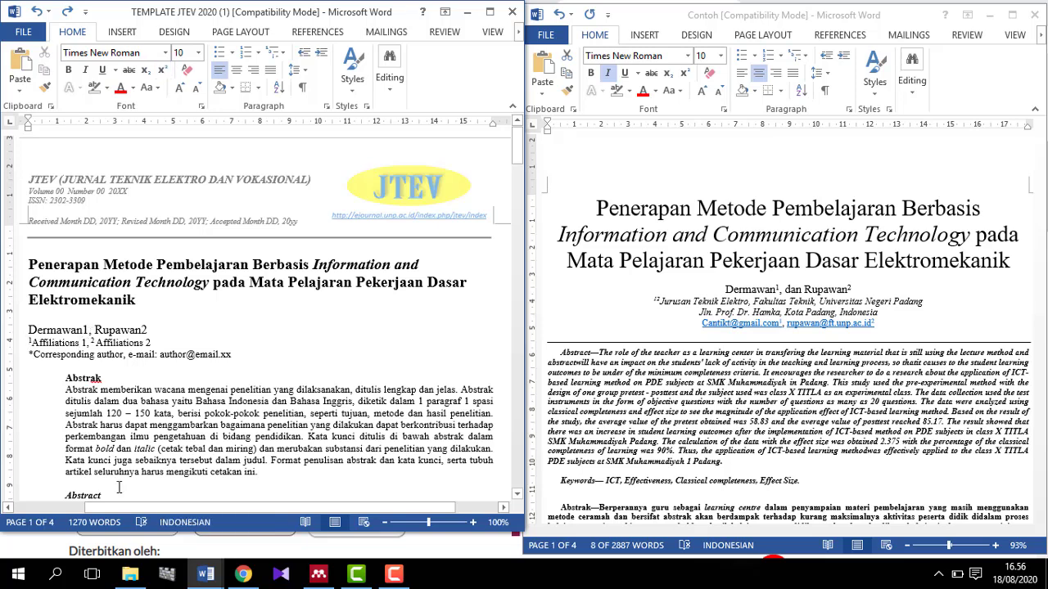
pyautogui.hotkey('ctrl', 'v')
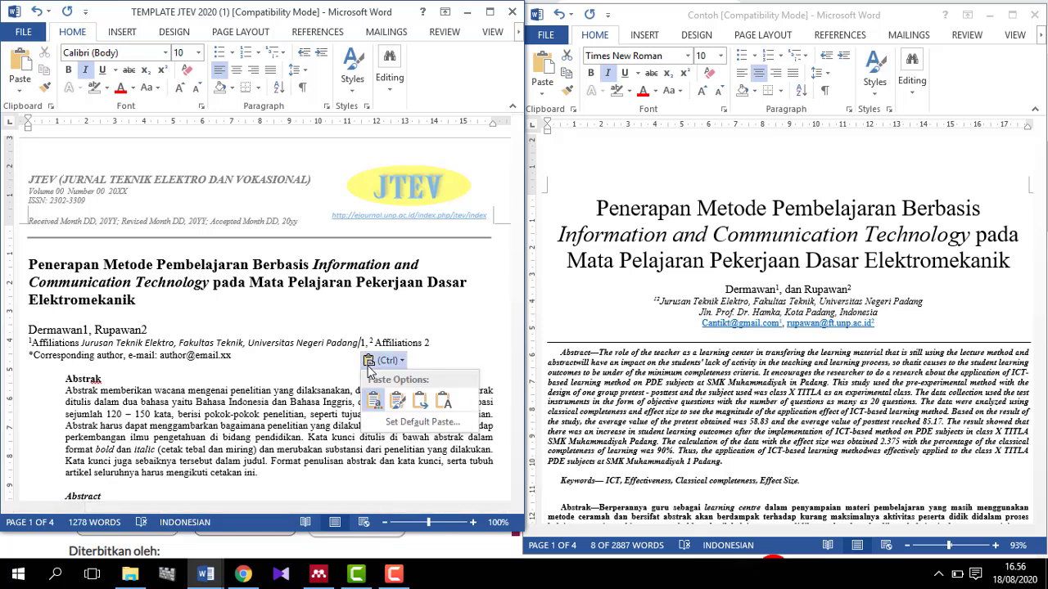
pyautogui.click(423, 401)
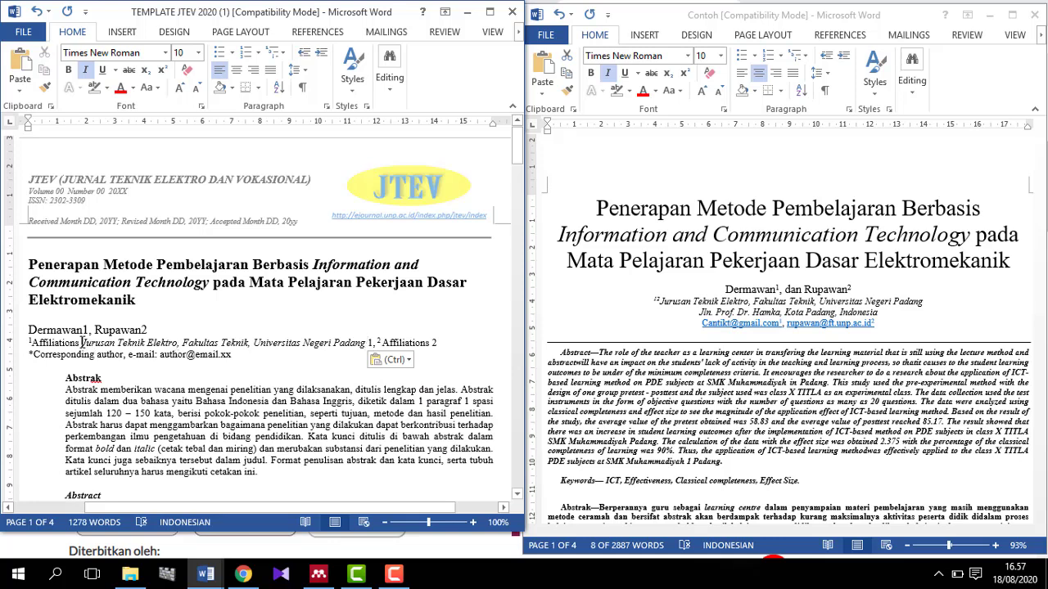
pyautogui.moveTo(82, 342); pyautogui.dragTo(366, 343)
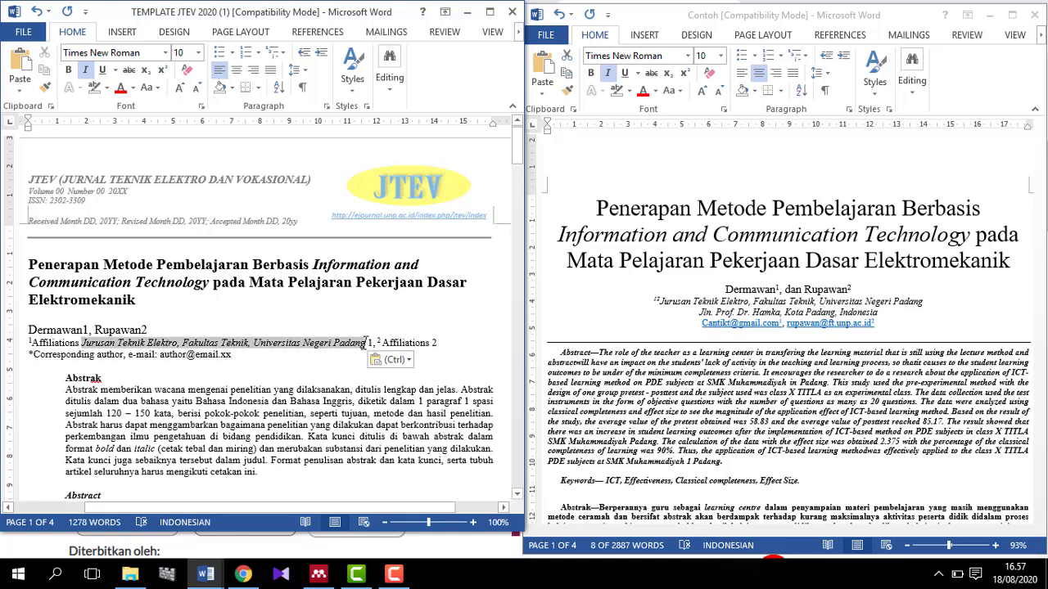
pyautogui.click(85, 70)
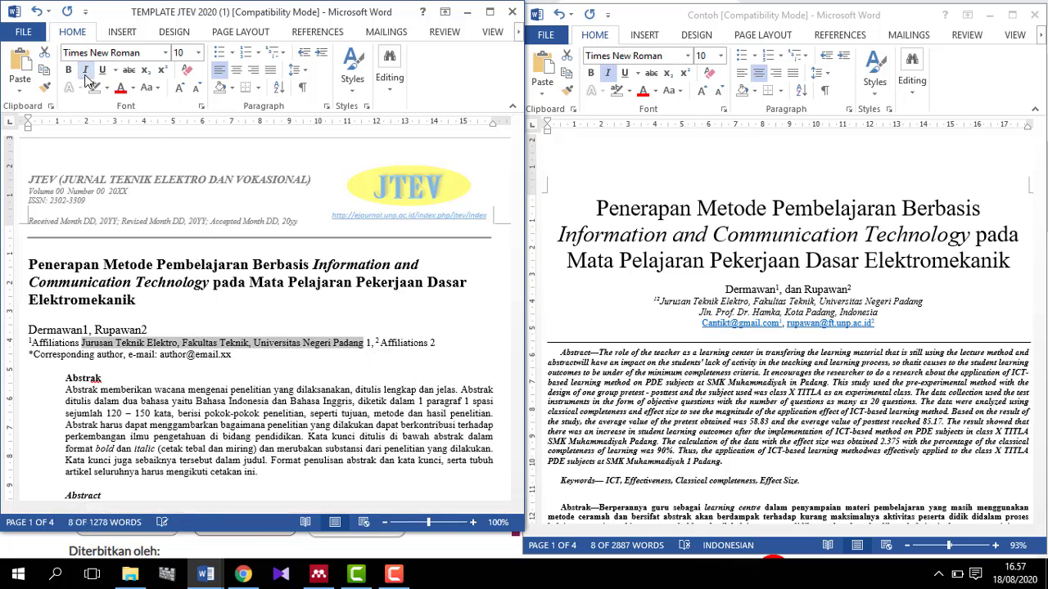
pyautogui.click(90, 354)
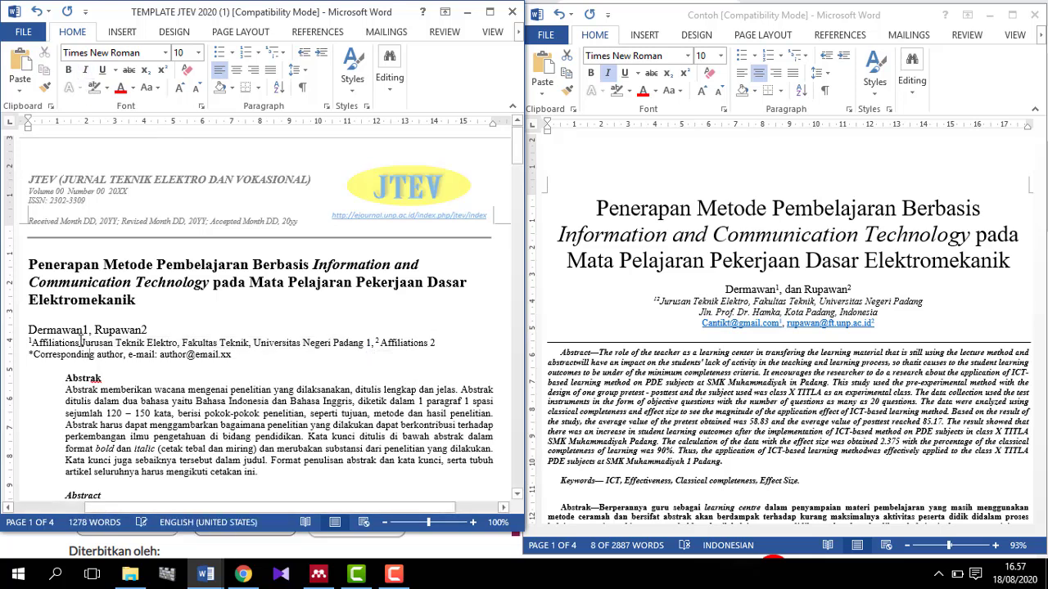
# - Delete the leftover affiliation placeholder text before and after the pasted affiliation
pyautogui.moveTo(83, 344); pyautogui.dragTo(29, 340)
pyautogui.press('Delete')
pyautogui.click(400, 342)
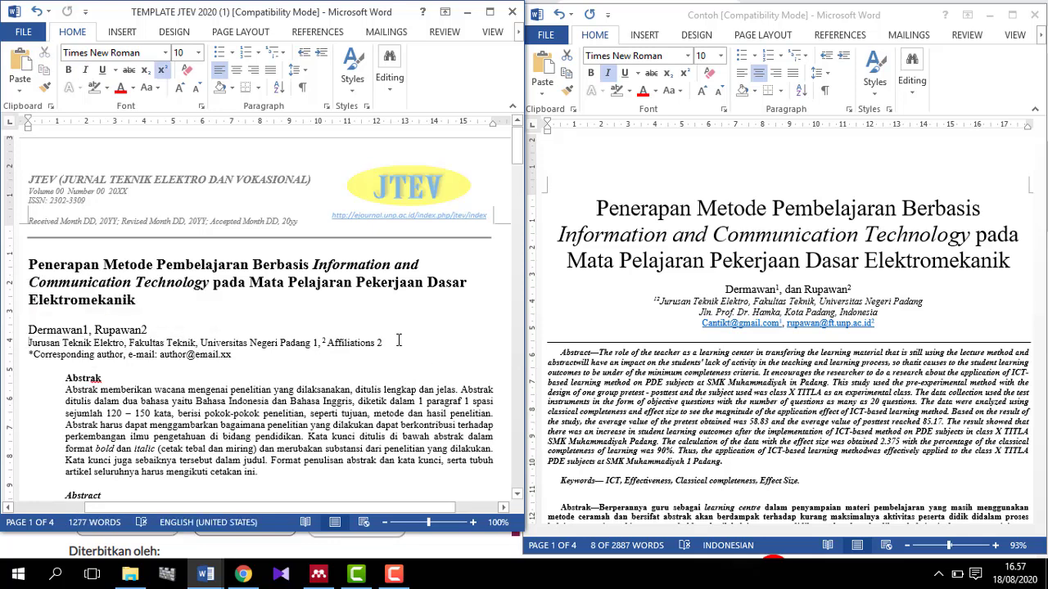
pyautogui.keyDown('shift'); pyautogui.click(314, 344); pyautogui.keyUp('shift')
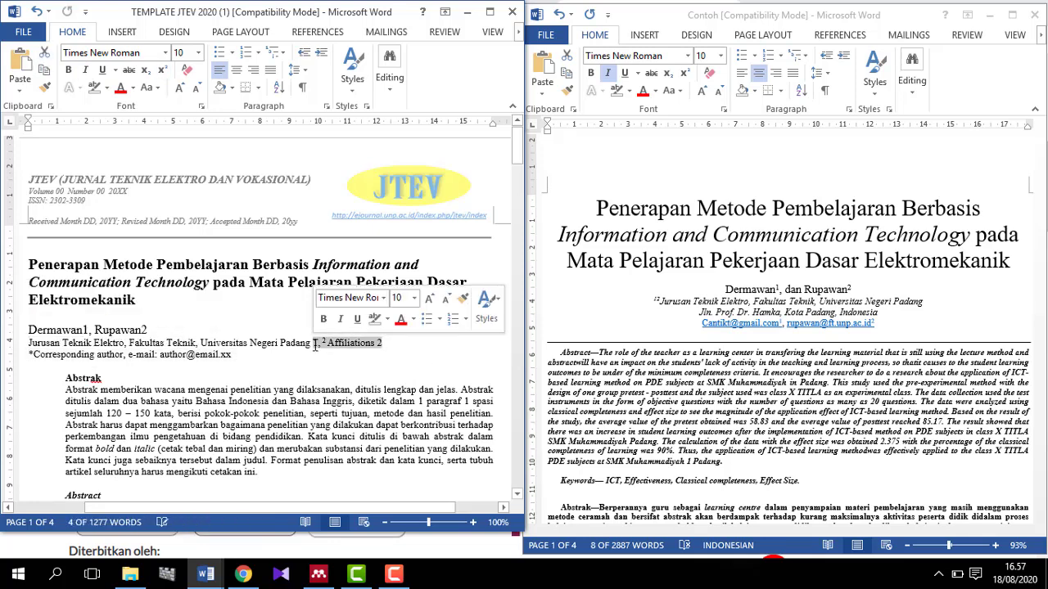
pyautogui.press('Delete')
pyautogui.press('BackSpace')
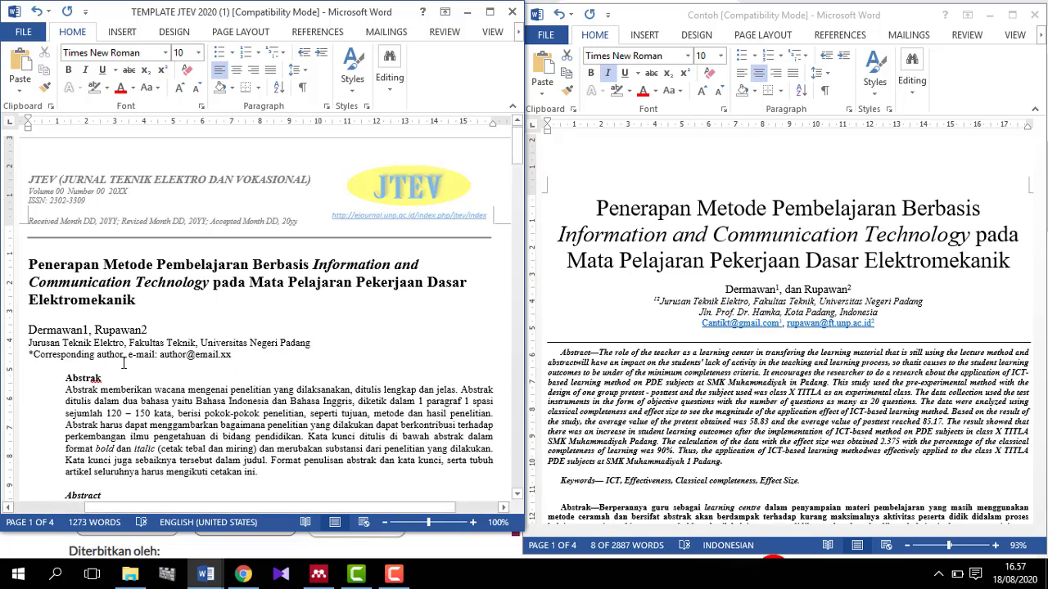
# - Copy the first author's e-mail from Contoh and paste it before the template's corresponding-author e-mail placeholder using Merge Formatting
pyautogui.click(789, 334)
pyautogui.moveTo(701, 327); pyautogui.dragTo(756, 327)
pyautogui.hotkey('ctrl', 'c')
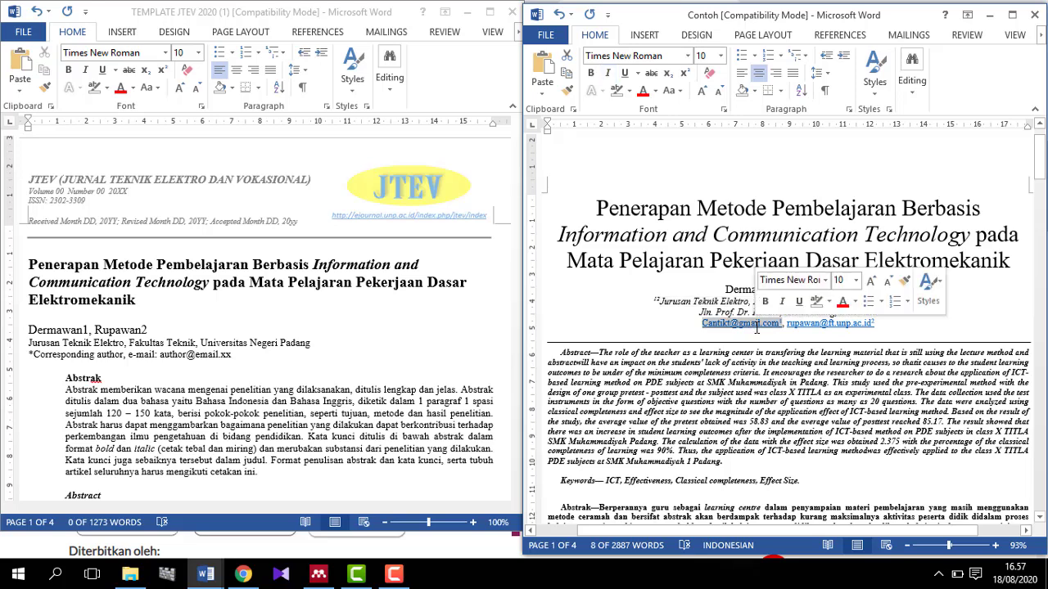
pyautogui.click(131, 358)
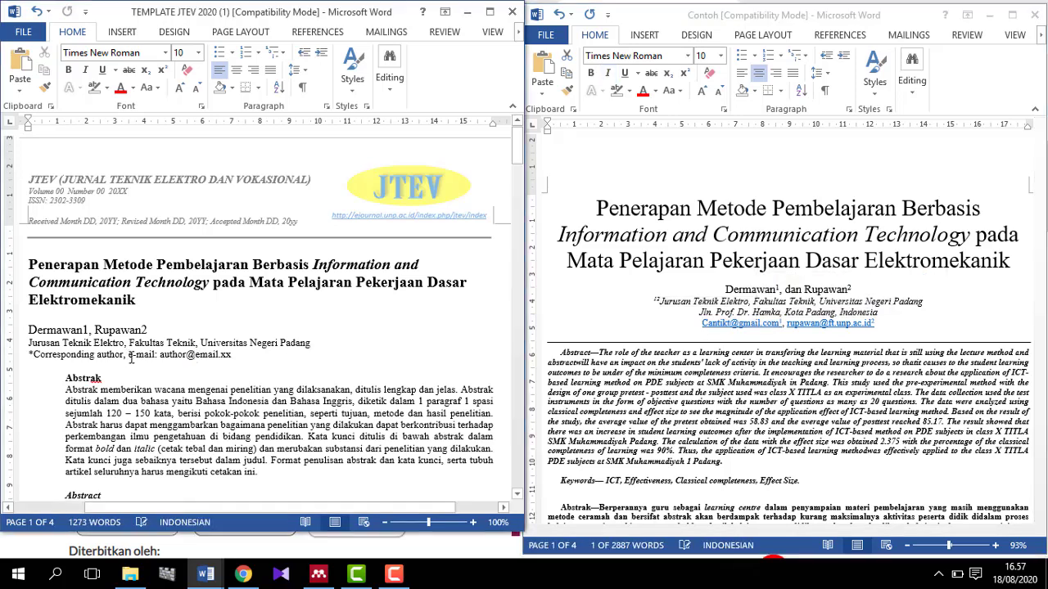
pyautogui.click(161, 356)
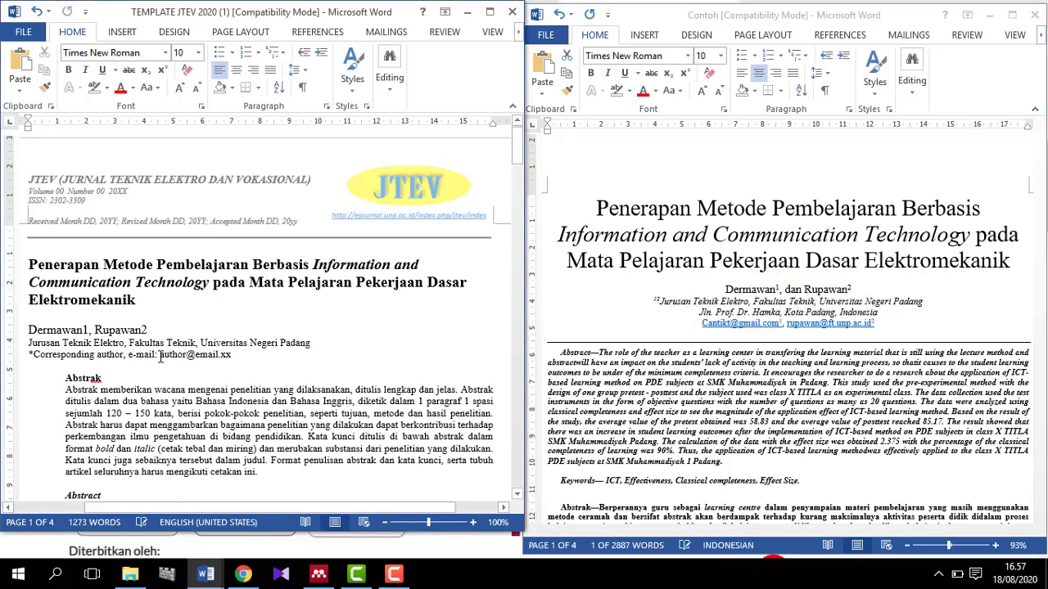
pyautogui.hotkey('ctrl', 'v')
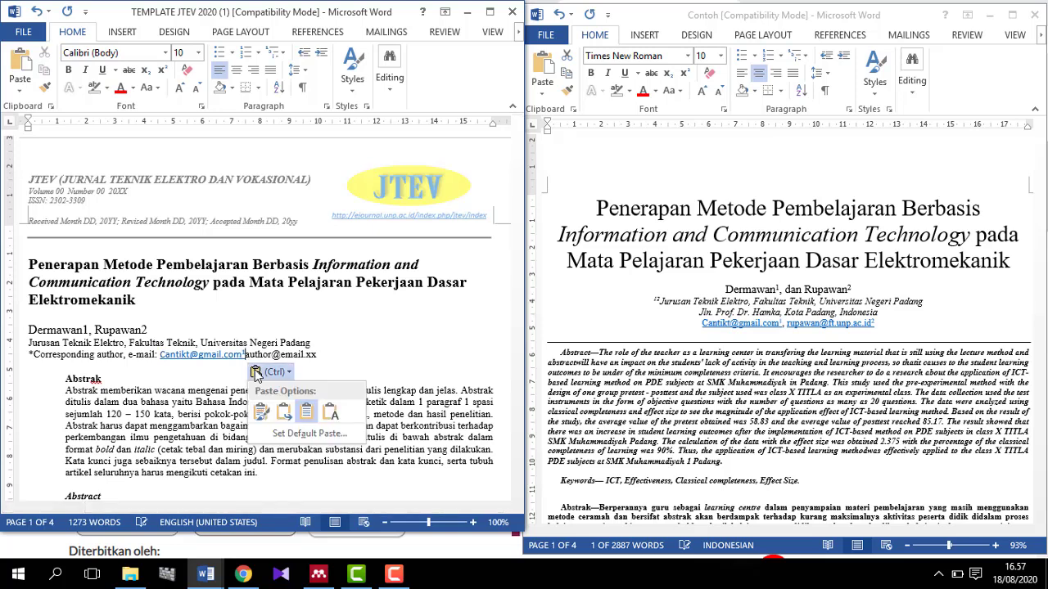
pyautogui.click(284, 412)
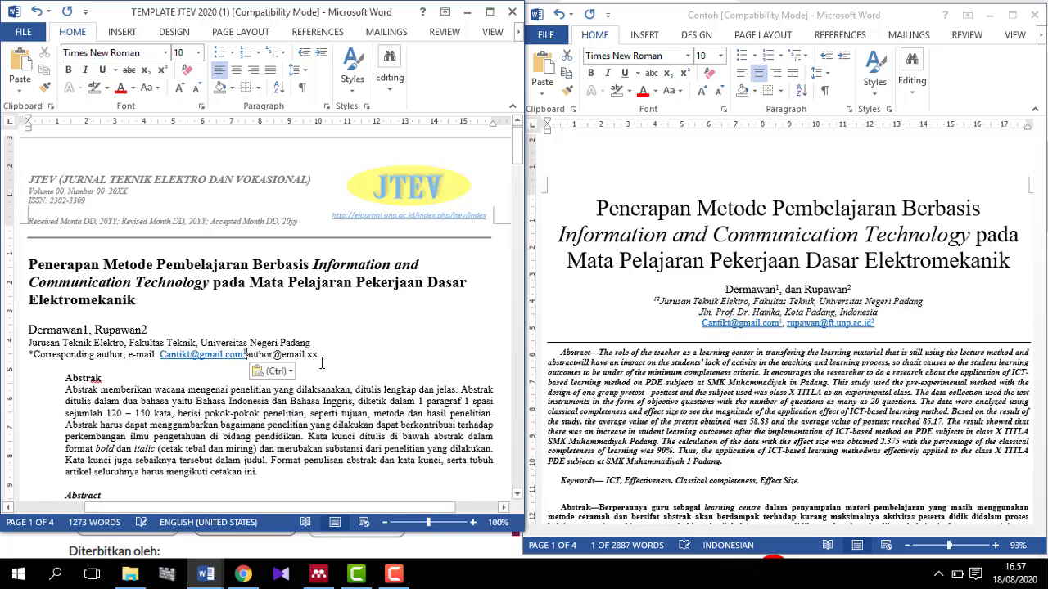
# - Delete the placeholder e-mail that follows the pasted address on the corresponding-author line
pyautogui.moveTo(160, 354); pyautogui.dragTo(246, 354)
pyautogui.click(267, 355)
pyautogui.hotkey('shift', 'End')
pyautogui.press('Delete')
pyautogui.press('BackSpace')
pyautogui.press('BackSpace')
pyautogui.press('BackSpace')
pyautogui.press('BackSpace')
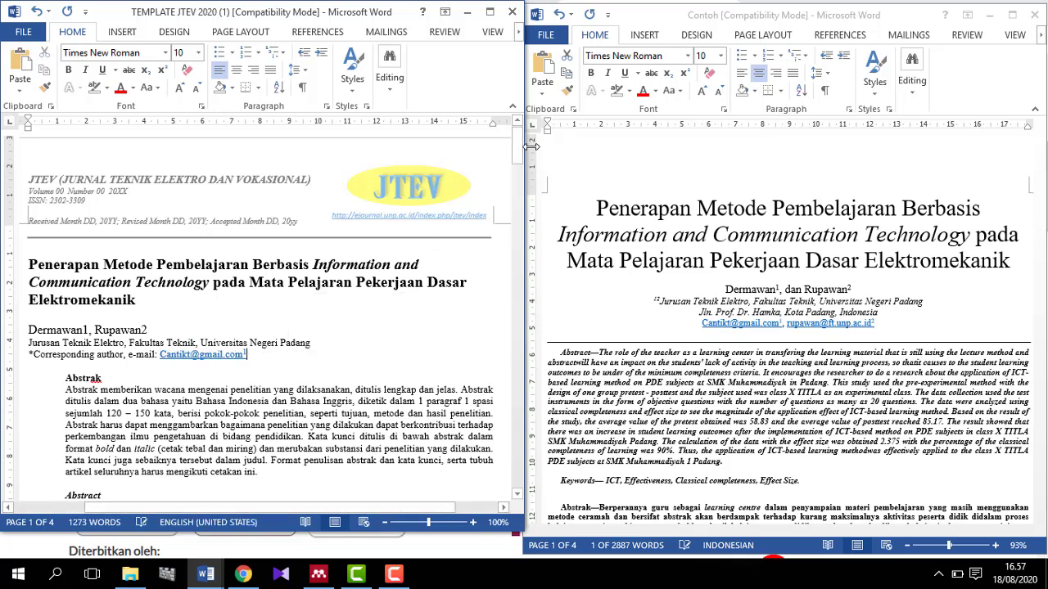
# - Copy the body of the Indonesian abstract in Contoh, from "Berperannya guru" to its end, without the "Abstrak" label
pyautogui.moveTo(517, 141); pyautogui.dragTo(526, 176)
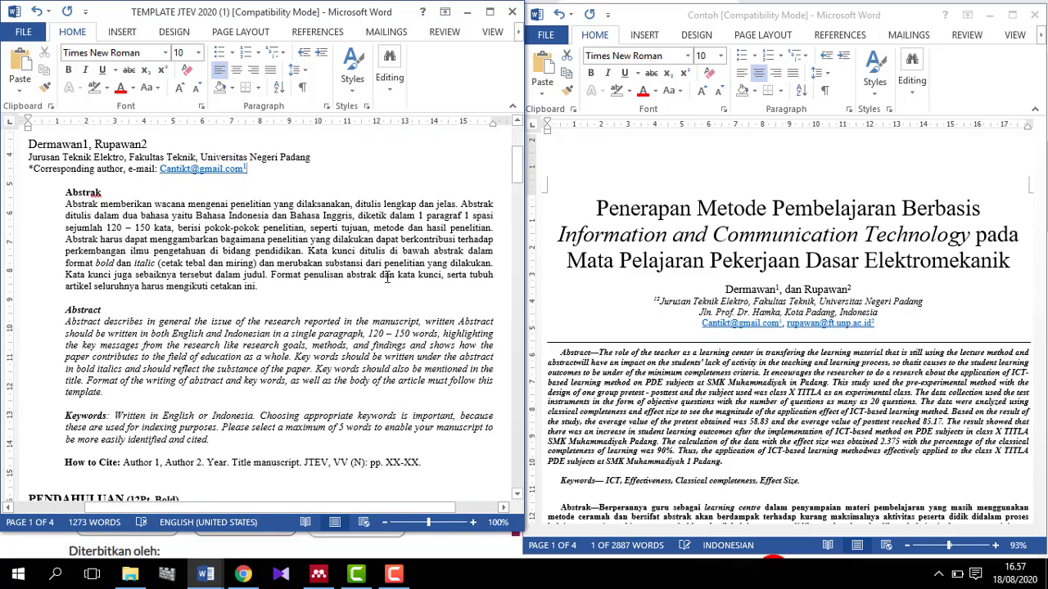
pyautogui.click(1042, 163)
pyautogui.moveTo(1043, 164); pyautogui.dragTo(1044, 179)
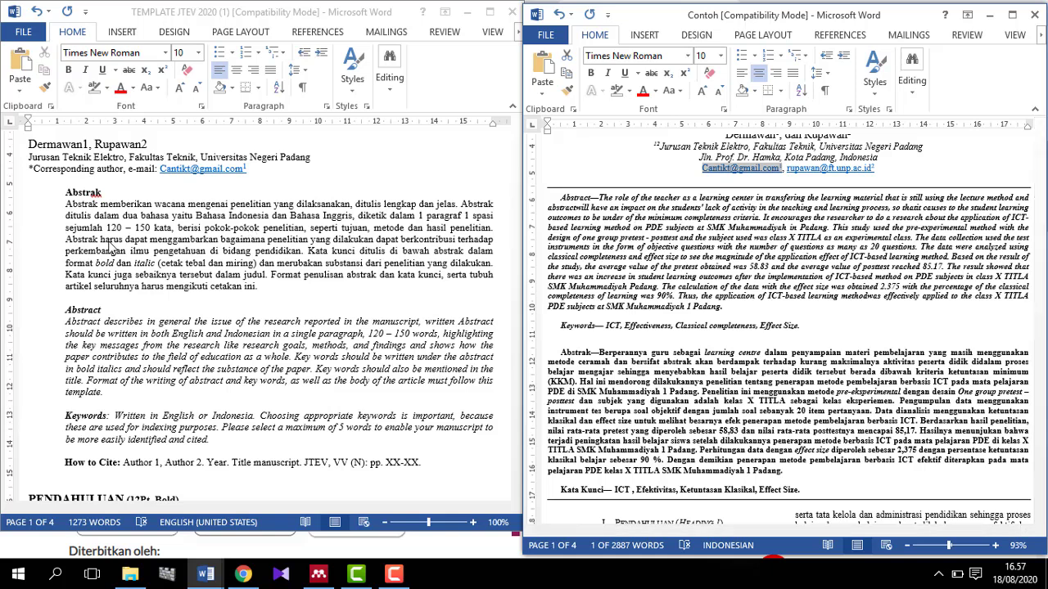
pyautogui.click(65, 228)
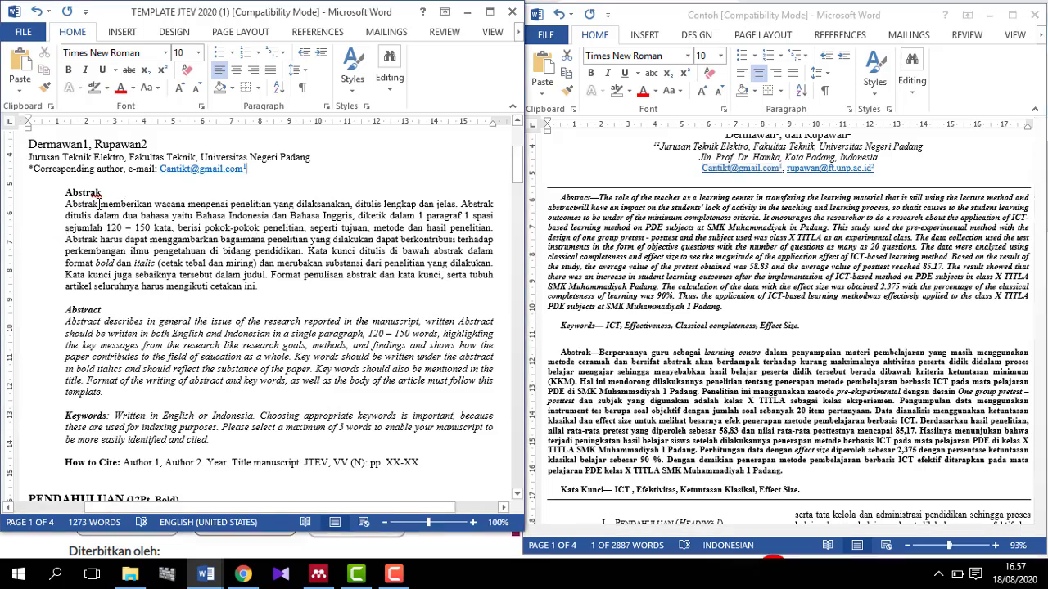
pyautogui.click(603, 354)
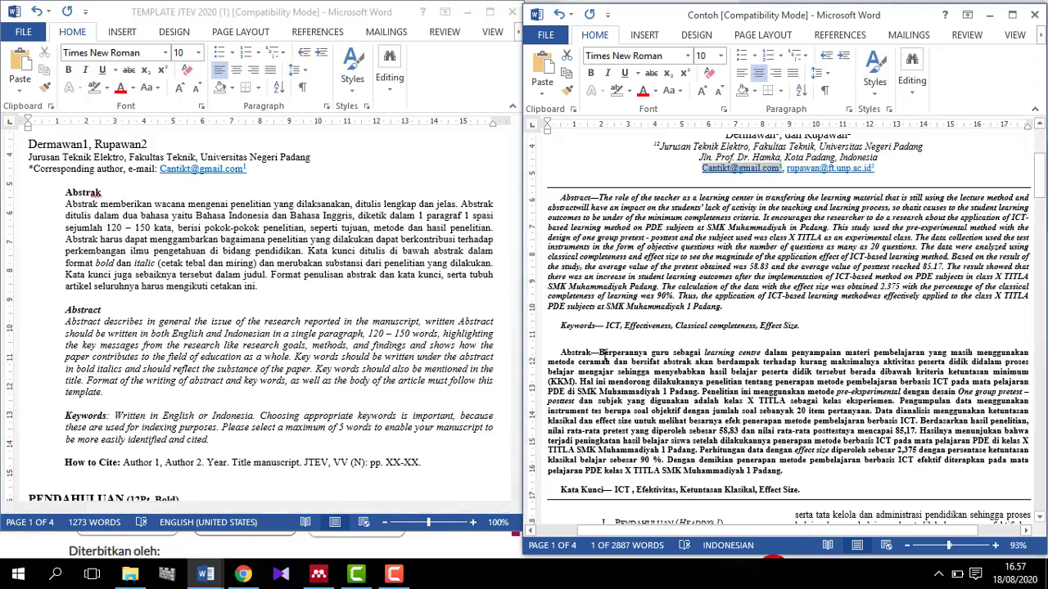
pyautogui.moveTo(602, 353); pyautogui.dragTo(782, 471)
pyautogui.hotkey('ctrl', 'c')
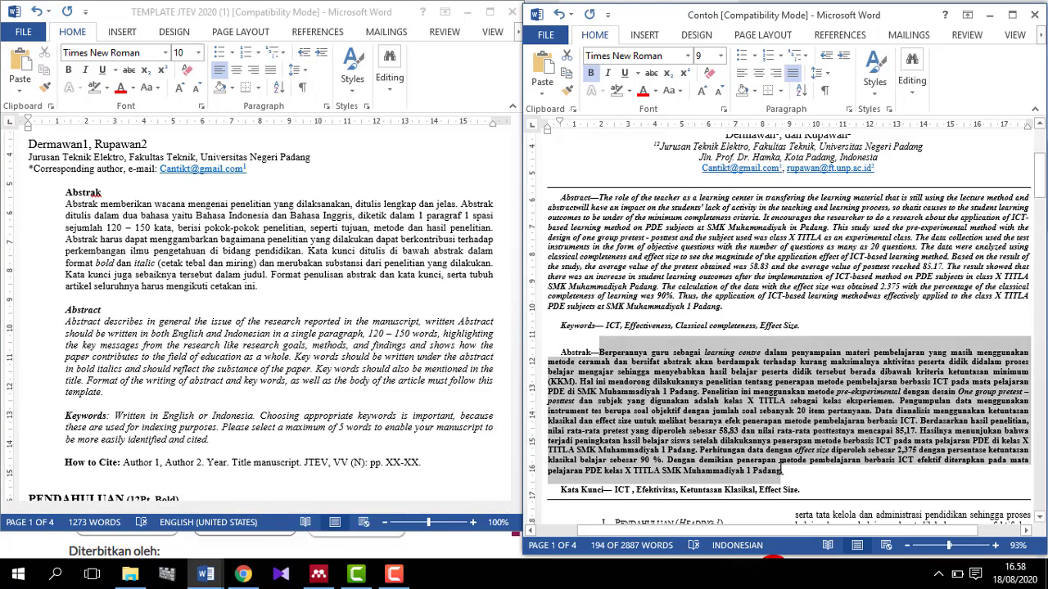
# - Paste the Indonesian abstract after the first word of the placeholder paragraph under the template's "Abstrak" heading, using Merge Formatting
pyautogui.click(79, 222)
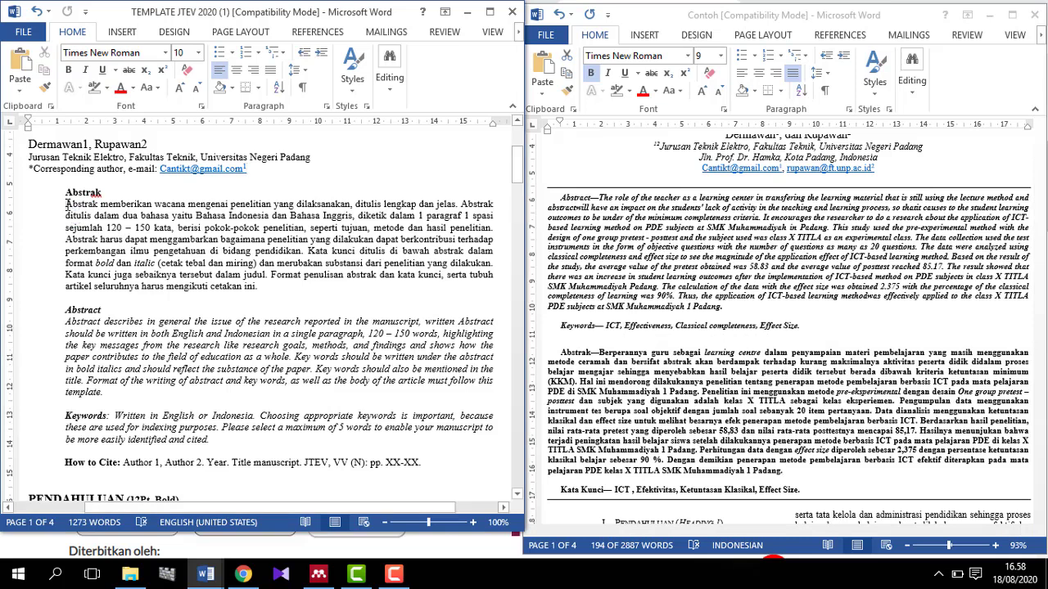
pyautogui.click(74, 222)
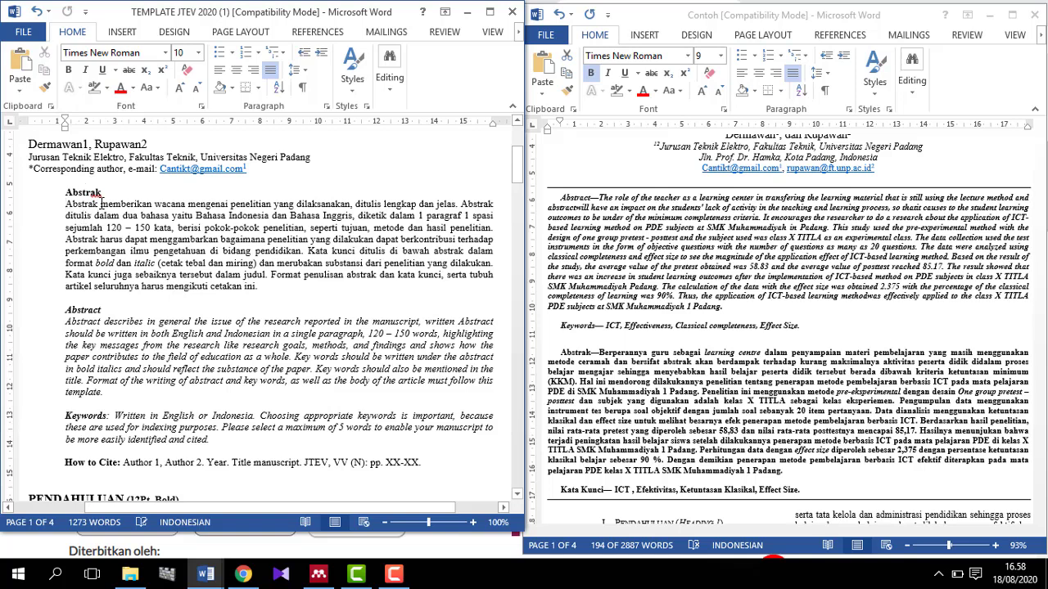
pyautogui.hotkey('ctrl', 'v')
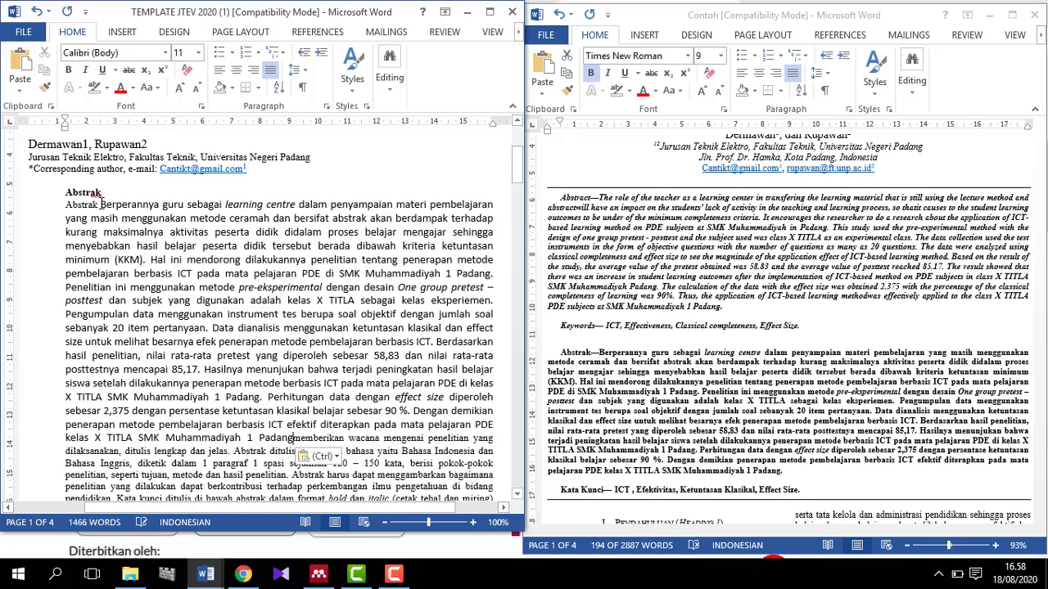
pyautogui.click(303, 457)
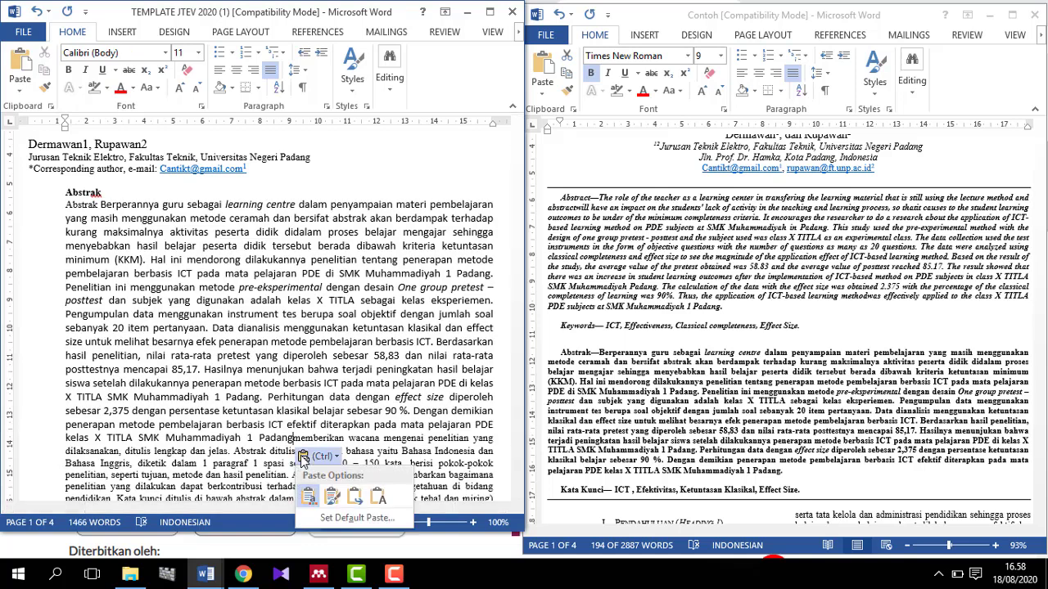
pyautogui.click(354, 494)
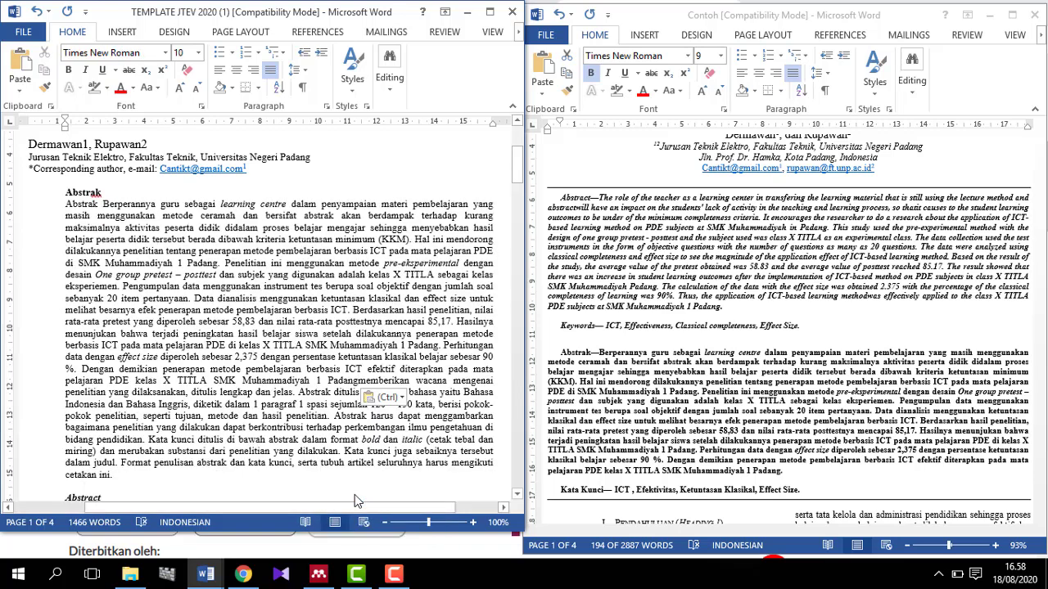
# - End the pasted Indonesian abstract with a full stop and separate the leftover placeholder text from it with a blank line
pyautogui.write('.')
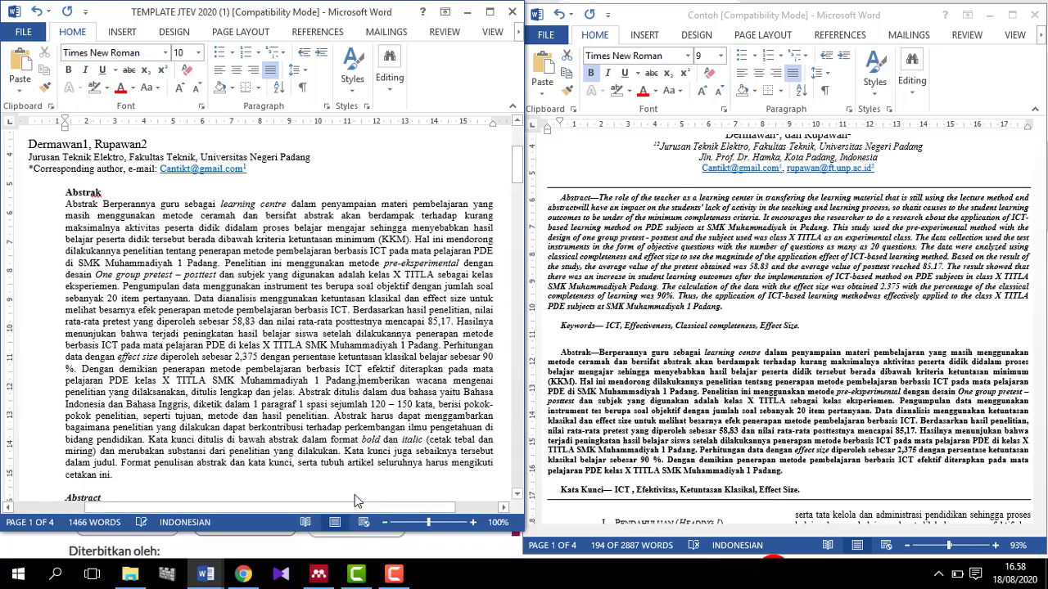
pyautogui.press('Return')
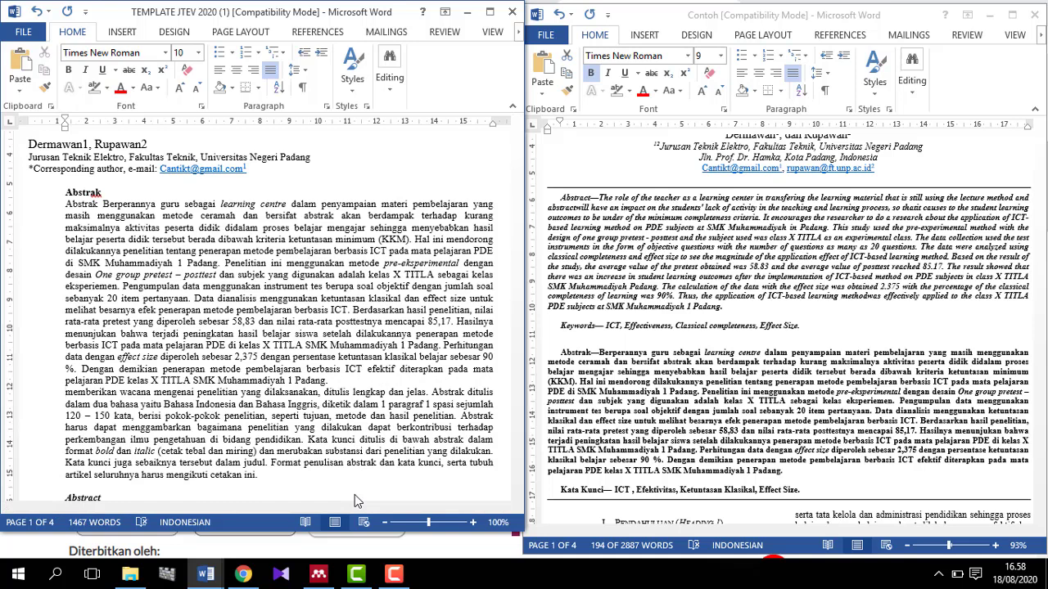
pyautogui.press('Return')
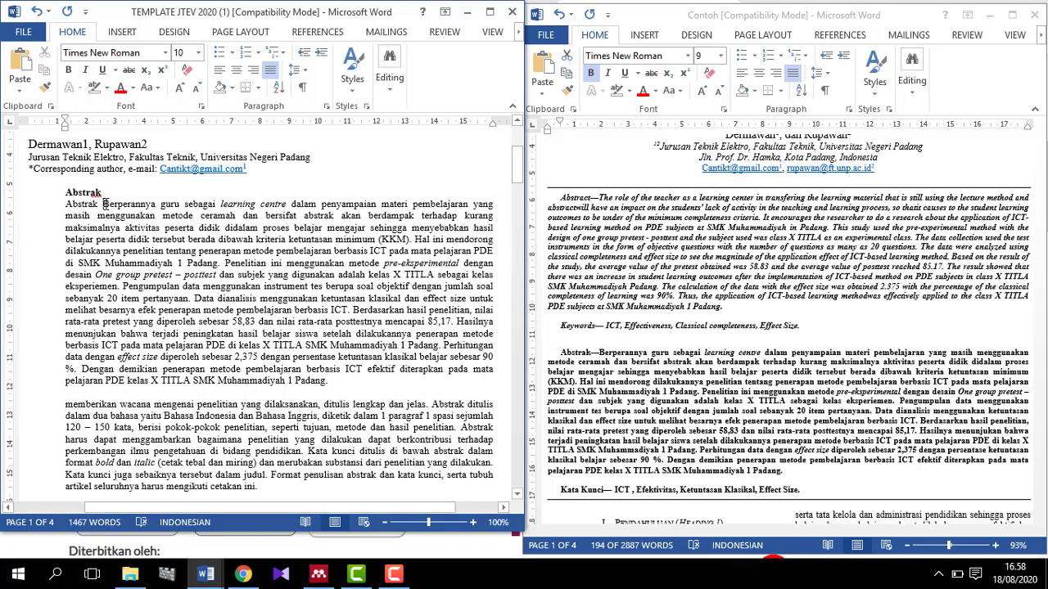
# - Delete the leftover word "Abstrak" before the pasted abstract and the placeholder paragraph after it, including the extra empty line
pyautogui.moveTo(101, 204); pyautogui.dragTo(65, 204)
pyautogui.press('Delete')
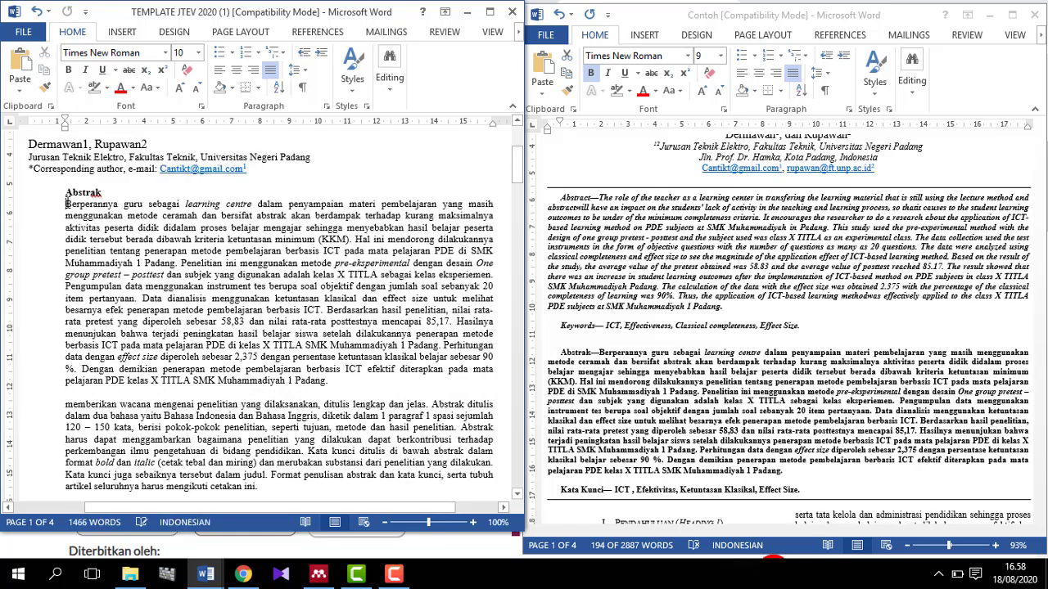
pyautogui.moveTo(65, 404); pyautogui.dragTo(264, 484)
pyautogui.write('Abstract Abstract describes in general the issue of the research reported in the manuscript, written Abstract should be written in both English and Indonesian in a single paragraph, 120 – 150 words, highlighting the key messages from the research like research goals, methods, and findings and shows how the paper contributes to the field of education as a whole. Key words should be written under the abstract in bold italics and should reflect the substance of the paper. Key words should also be mentioned in the title. Format of the writing of abstract and key words, as well as the body of the article must follow this template.')
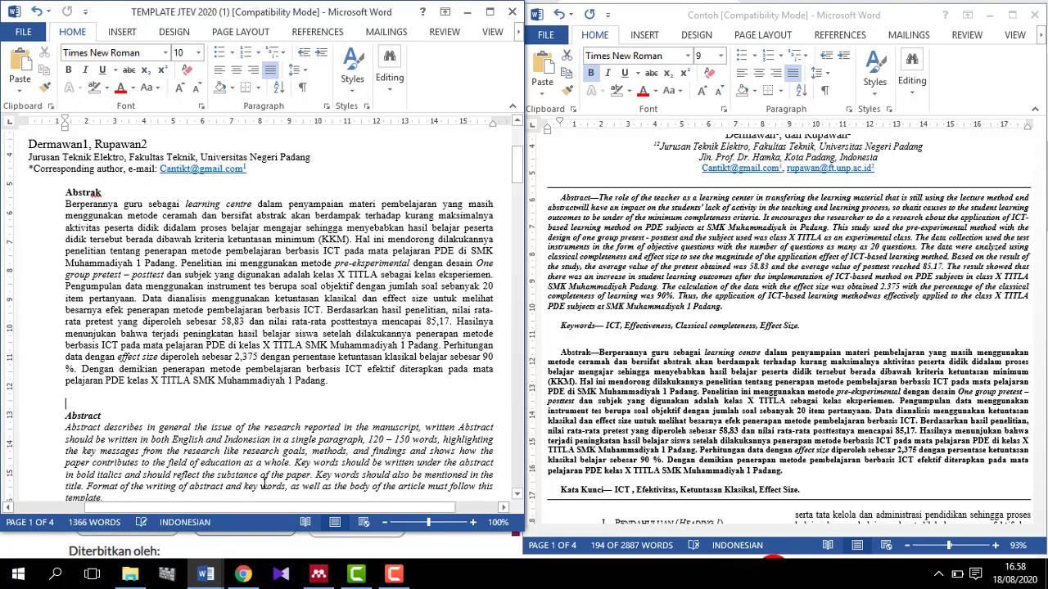
pyautogui.press('BackSpace')
pyautogui.press('BackSpace')
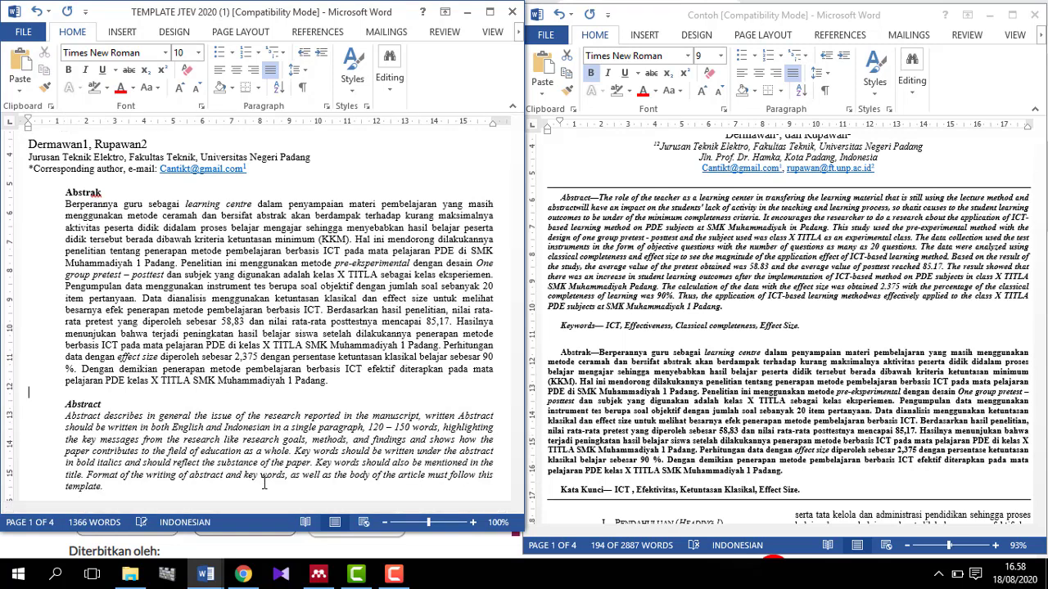
# - Copy the English abstract body from Contoh and paste it after the placeholder's first word under "Abstract" using Merge Formatting
pyautogui.tripleClick(614, 361)
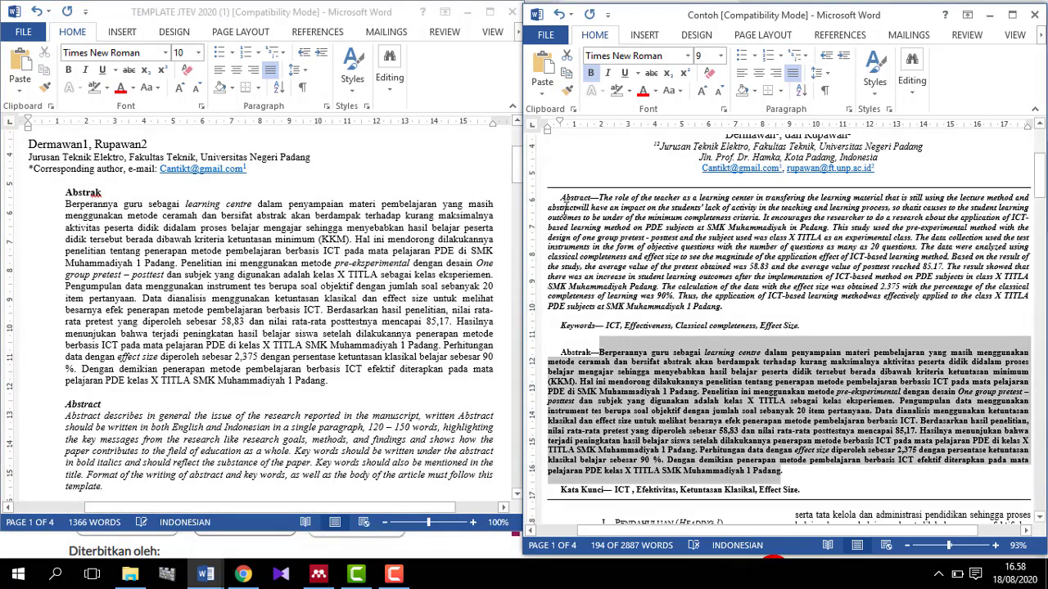
pyautogui.moveTo(602, 196); pyautogui.dragTo(724, 306)
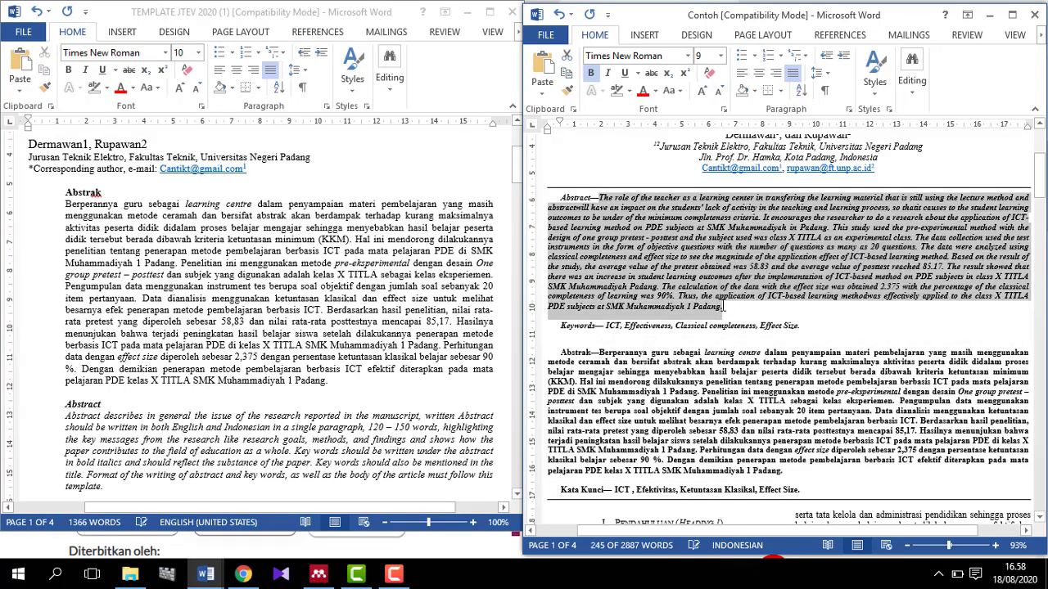
pyautogui.click(69, 422)
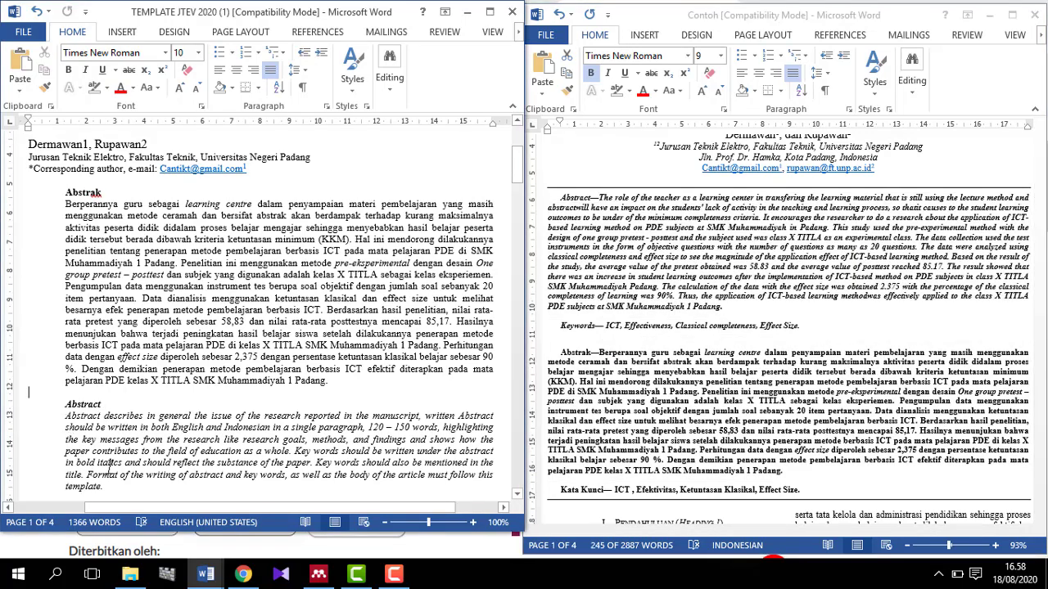
pyautogui.click(105, 413)
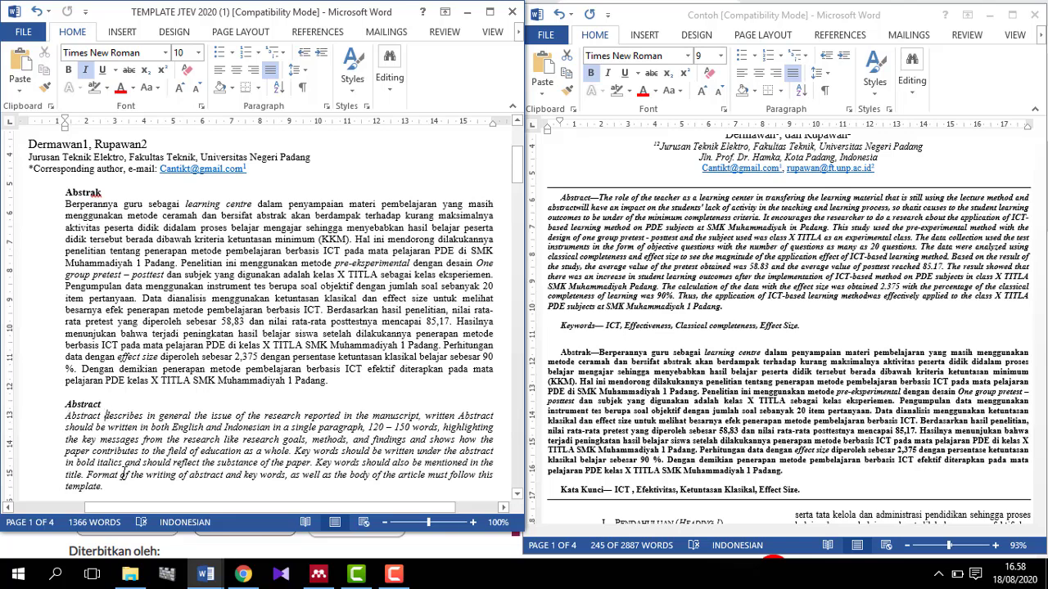
pyautogui.write("The role of the teacher as a learning center in transfering the learning material that is still using the lecture method and abstractwill have an impact on the students' lack of activity in the teaching and learning process, so thatit causes to the student learning outcomes to be under of the minimum completeness criteria. It encourages the researcher to do a research about the application of ICT-based learning method on PDE subjects at SMK Muhammadiyah in Padang. This study used the pre-experimental method with the design of one group pretest - posttest and the subject used was class X TITLA as an experimental class. The data collection used the test instruments in the form of objective questions with the number of questions as many as 20 questions. The data were analyzed using classical completeness and effect size to see the magnitude of the application effect of ICT-based learning method. Based on the result of the study, the average value of the pretest obtained was 58.83 and the average value of posttest reached 85.17. The result showed that there was an increase in student learning outcomes after the implementation of ICT-based method on PDE subjects in class X TITLA SMK Muhammadiyah Padang. The calculation of the data with the effect size was obtained 2.375 with the percentage of the classical completeness of learning was 90%. Thus, the application of ICT-based learning methodwas effectively applied to the class X TITLA PDE subjects at SMK Muhammadiyah 1 Padang.")
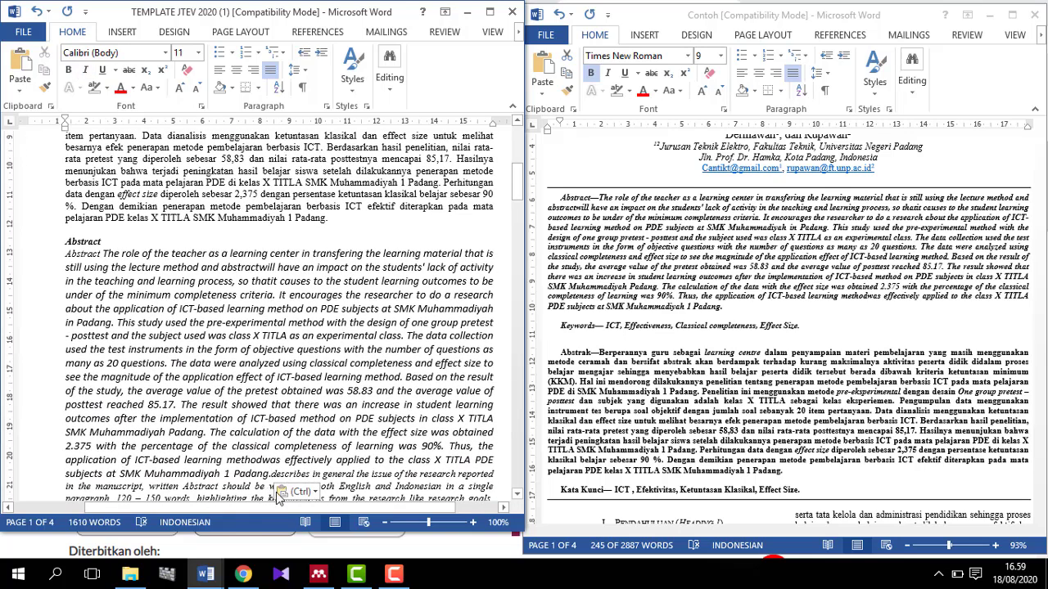
pyautogui.click(282, 491)
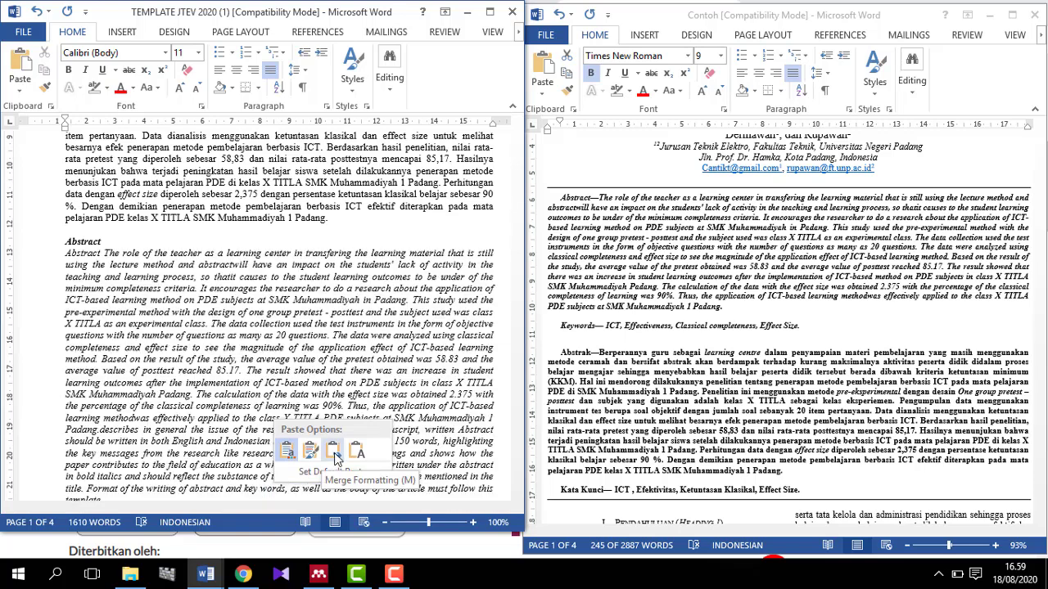
pyautogui.click(334, 455)
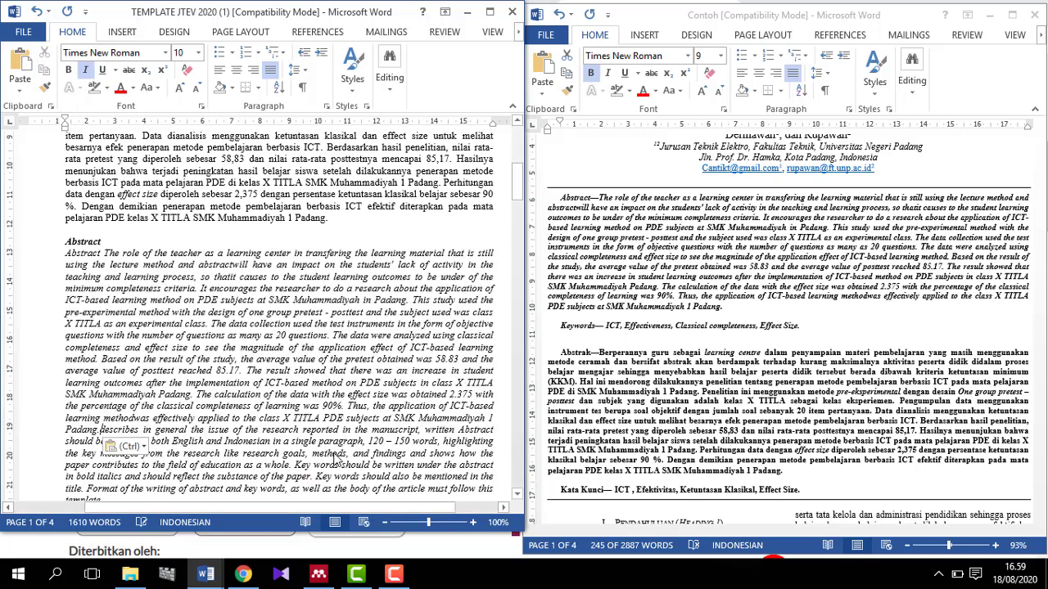
# - Split off the placeholder text after the English abstract and delete it, along with the leftover word "Abstract" and the extra empty line
pyautogui.press('Return')
pyautogui.press('Return')
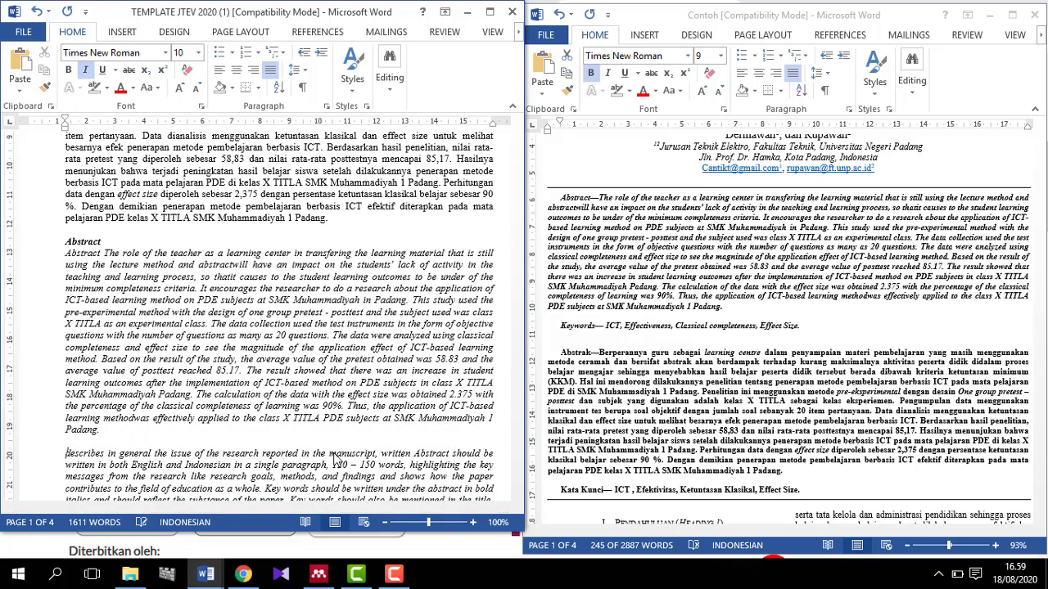
pyautogui.moveTo(68, 255); pyautogui.dragTo(104, 253)
pyautogui.press('BackSpace')
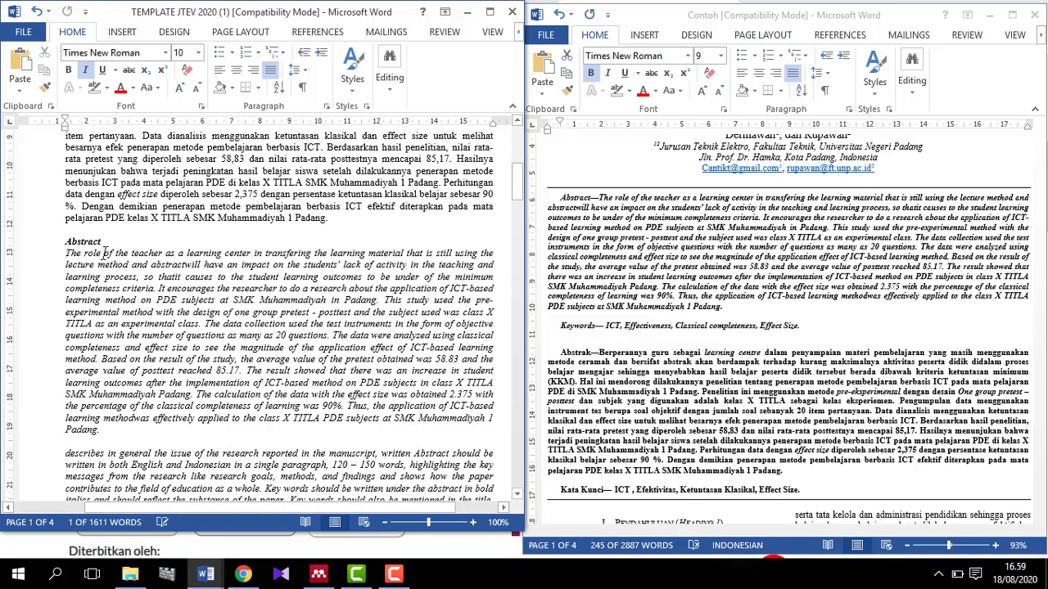
pyautogui.moveTo(65, 460); pyautogui.dragTo(115, 379)
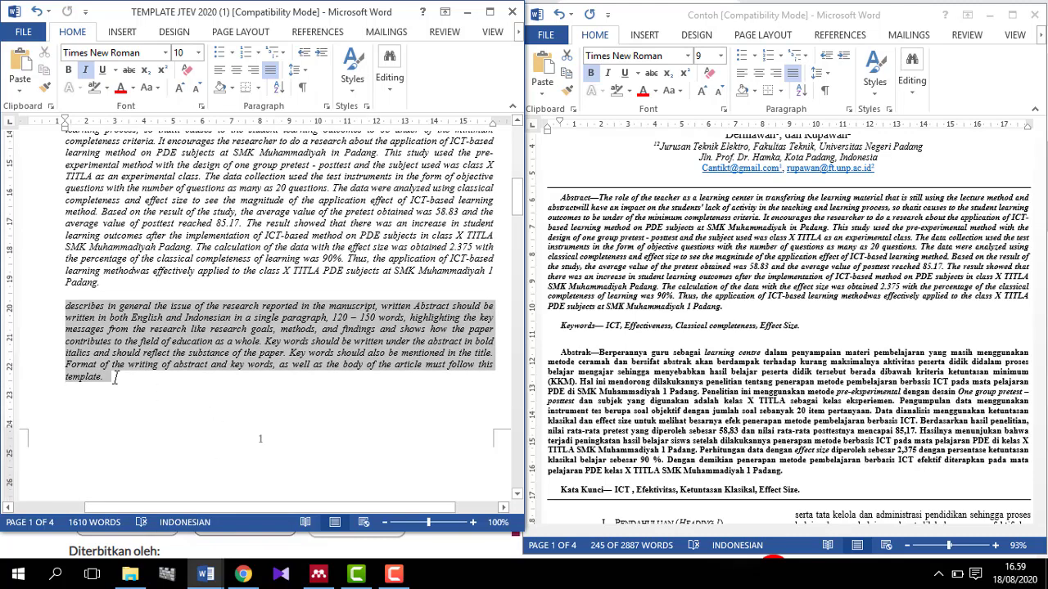
pyautogui.press('BackSpace')
pyautogui.press('BackSpace')
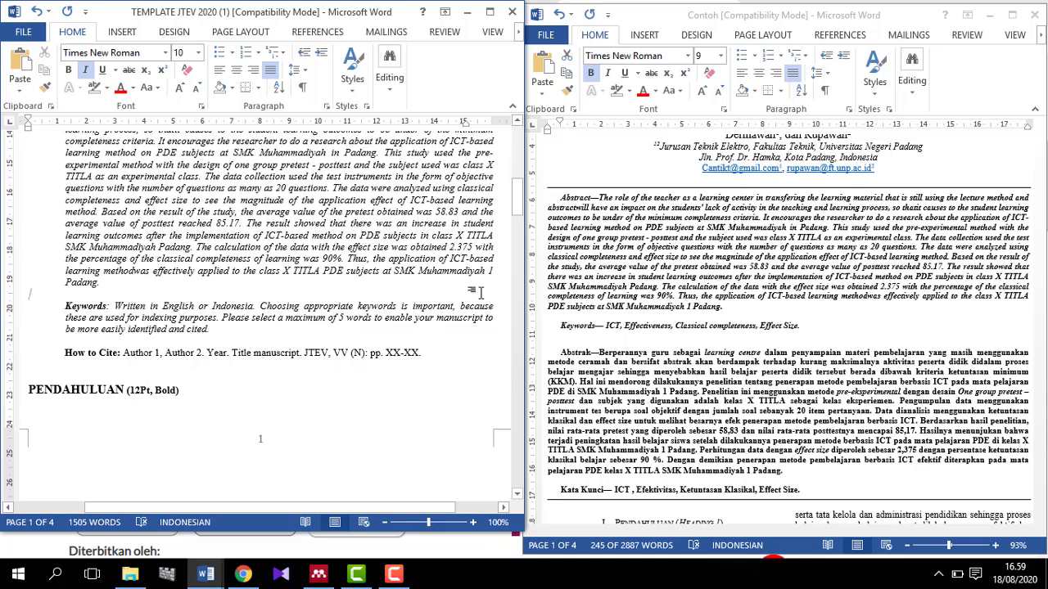
# - Copy the English keywords from Contoh and paste them after "Written" on the template's Keywords line using Merge Formatting
pyautogui.click(647, 341)
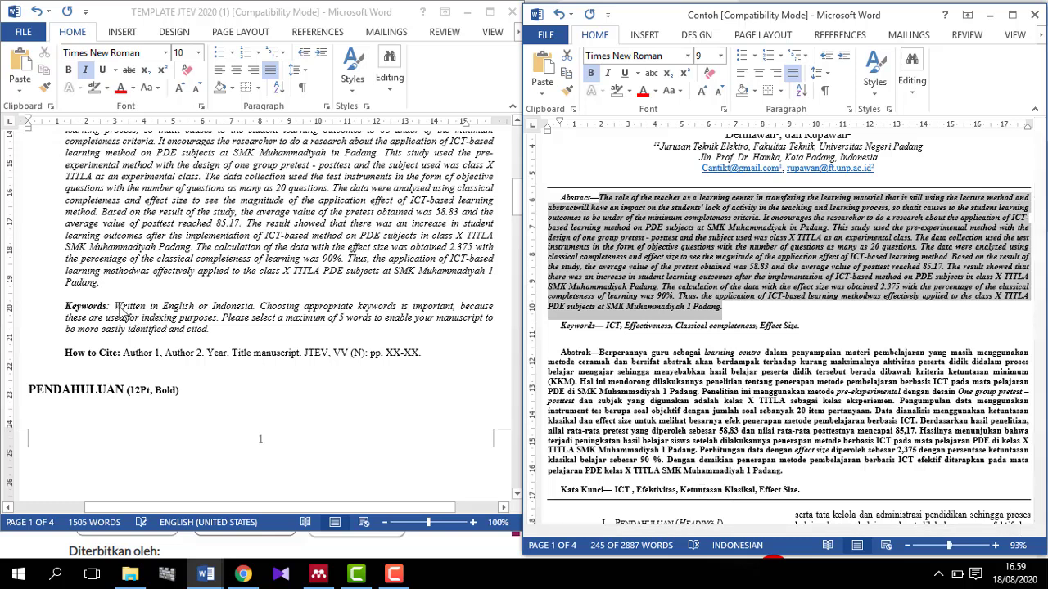
pyautogui.click(786, 338)
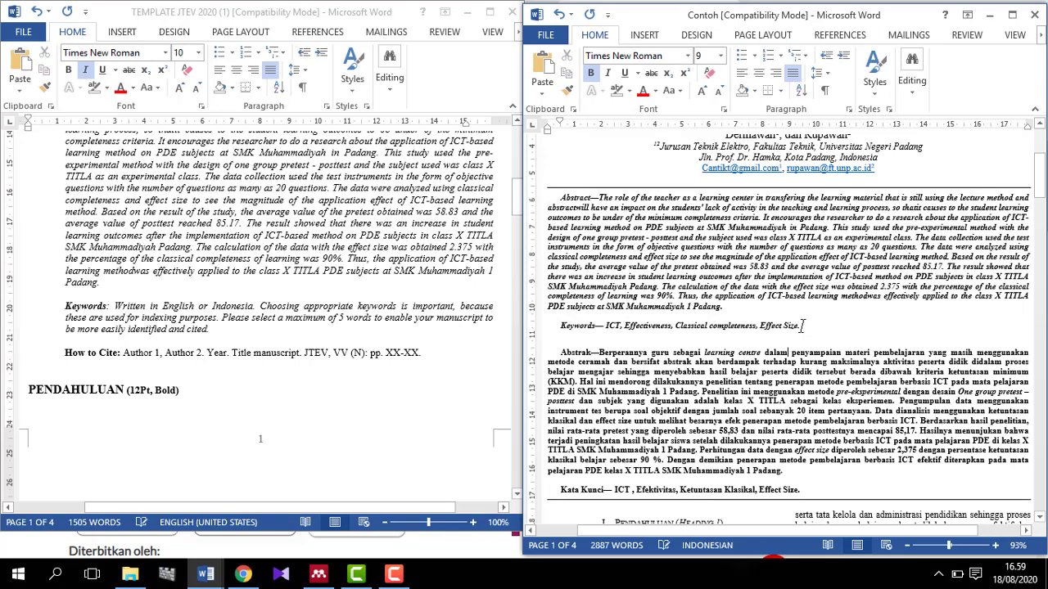
pyautogui.moveTo(801, 327); pyautogui.dragTo(606, 329)
pyautogui.hotkey('ctrl', 'c')
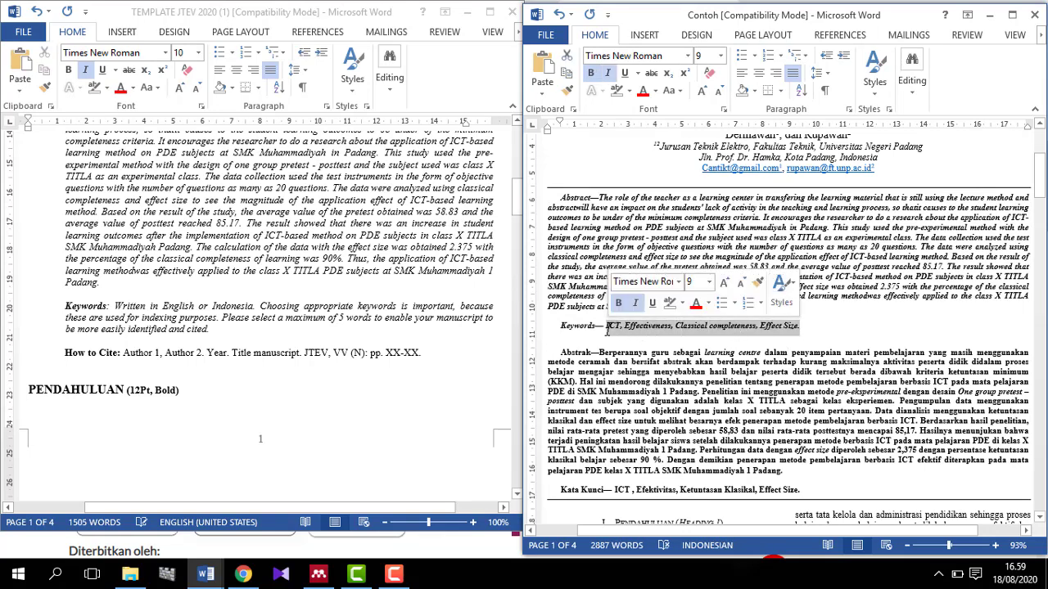
pyautogui.click(116, 306)
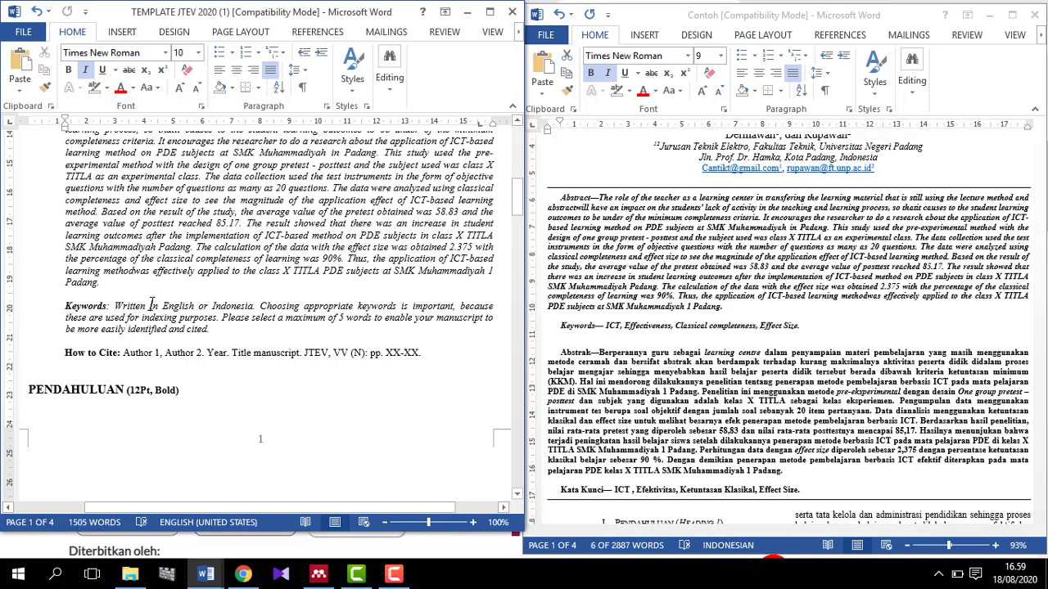
pyautogui.click(152, 306)
pyautogui.hotkey('ctrl', 'v')
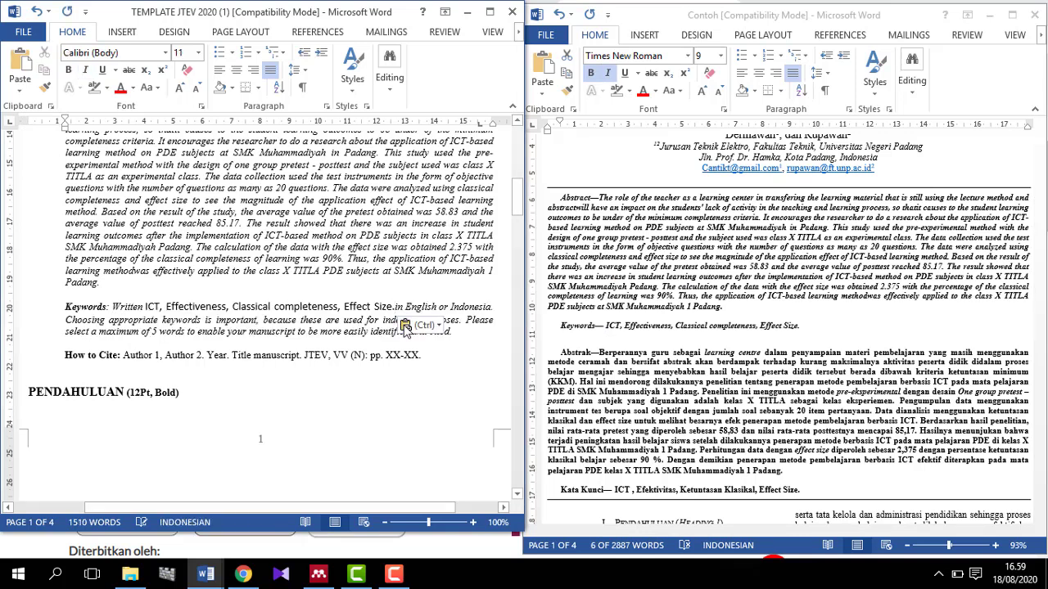
pyautogui.click(404, 325)
pyautogui.click(457, 366)
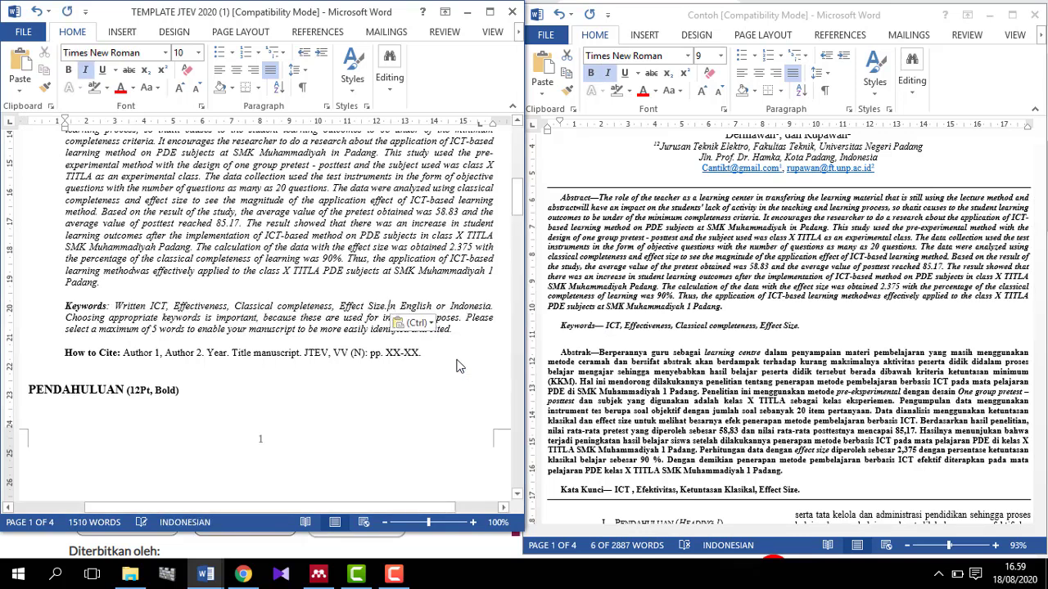
# - Delete the leftover placeholder text after the pasted keywords and the word "Written" before them
pyautogui.moveTo(391, 305); pyautogui.dragTo(454, 328)
pyautogui.press('BackSpace')
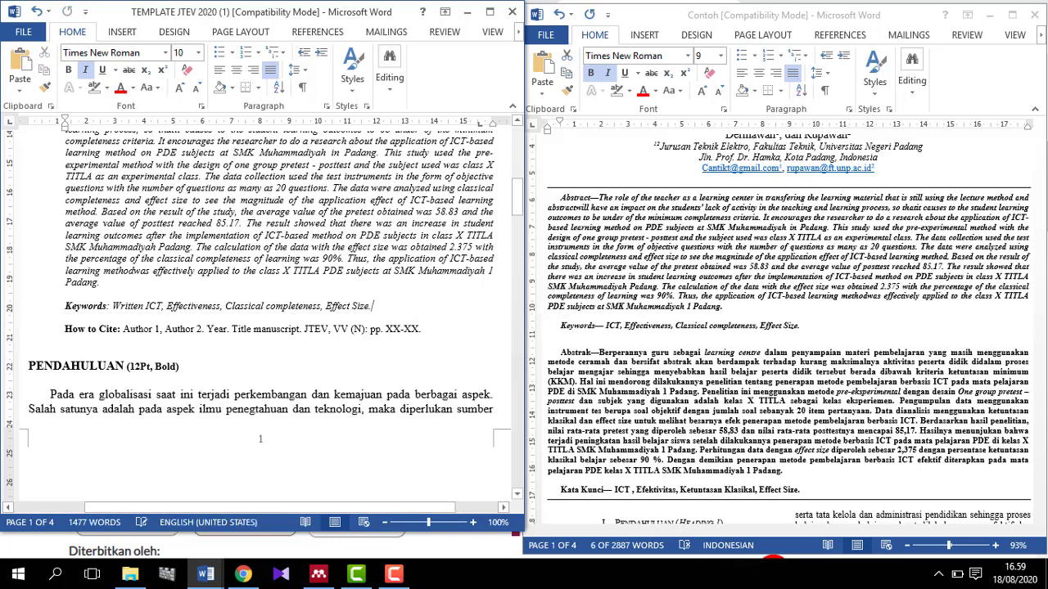
pyautogui.moveTo(146, 306); pyautogui.dragTo(112, 306)
pyautogui.press('BackSpace')
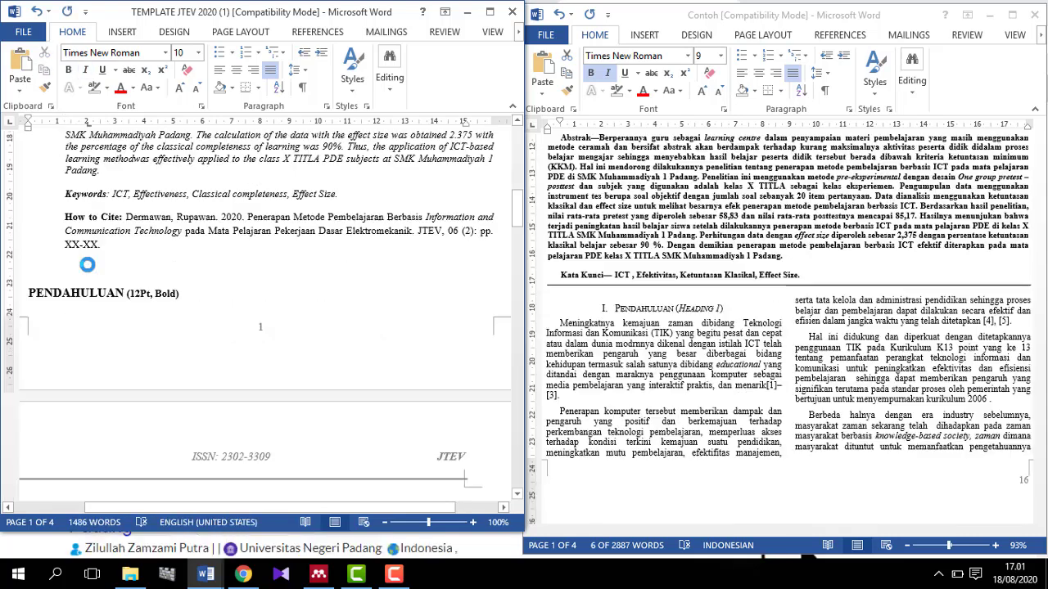
# - Push the PENDAHULUAN heading onto the template's second page and delete the "(12Pt, Bold)" note after it
pyautogui.press('Return')
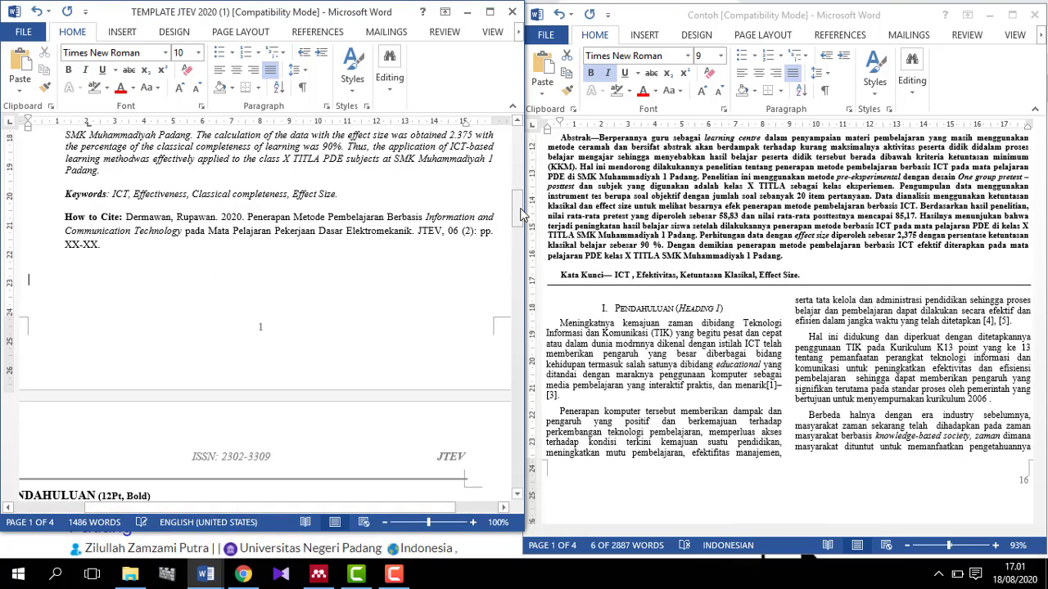
pyautogui.scroll(-6, 516, 211)
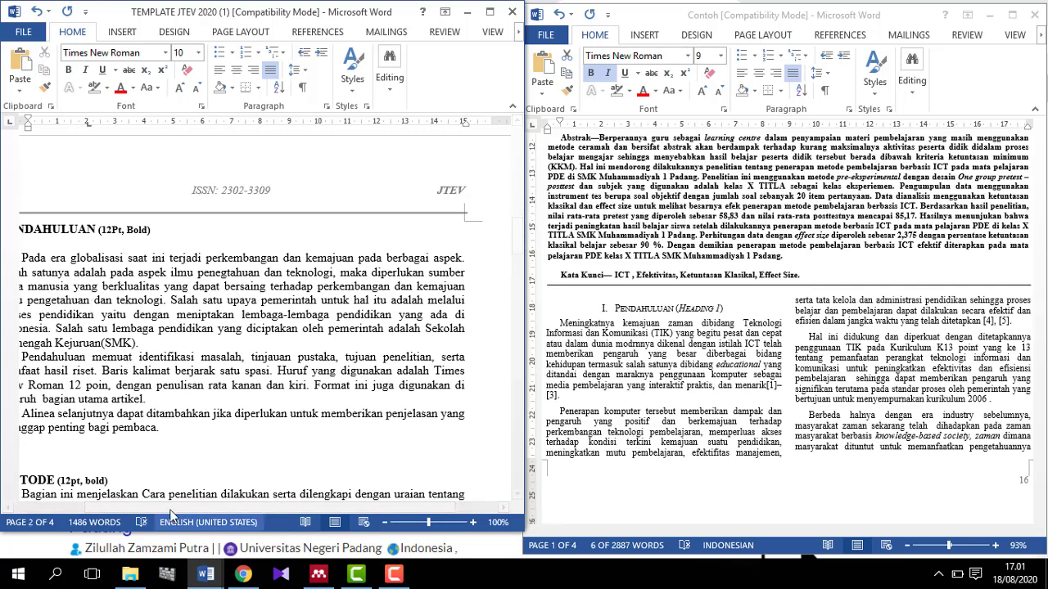
pyautogui.moveTo(170, 508); pyautogui.dragTo(147, 507)
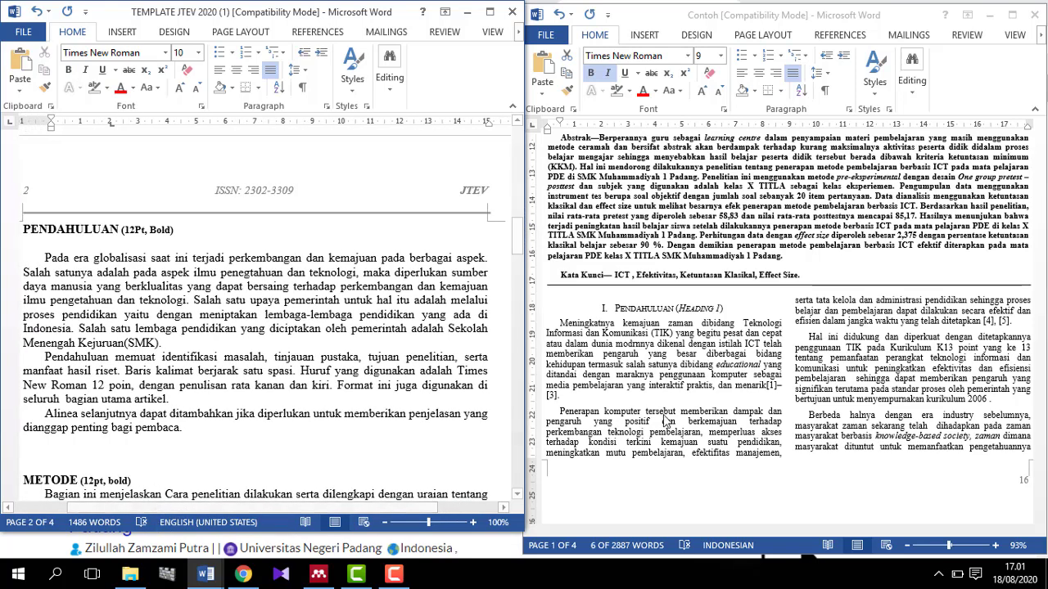
pyautogui.click(699, 324)
pyautogui.click(174, 237)
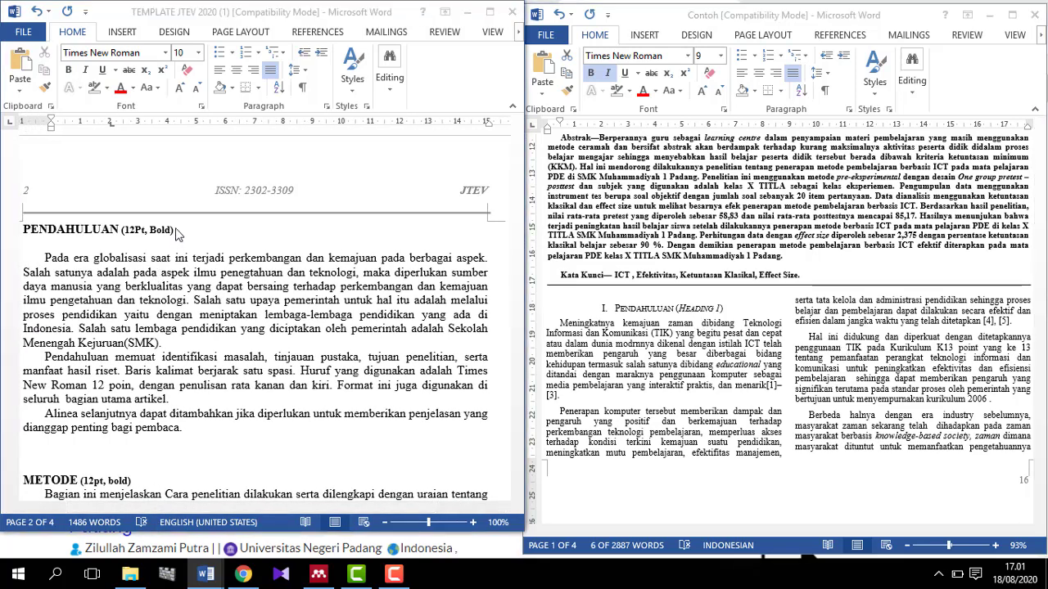
pyautogui.moveTo(174, 230); pyautogui.dragTo(131, 230)
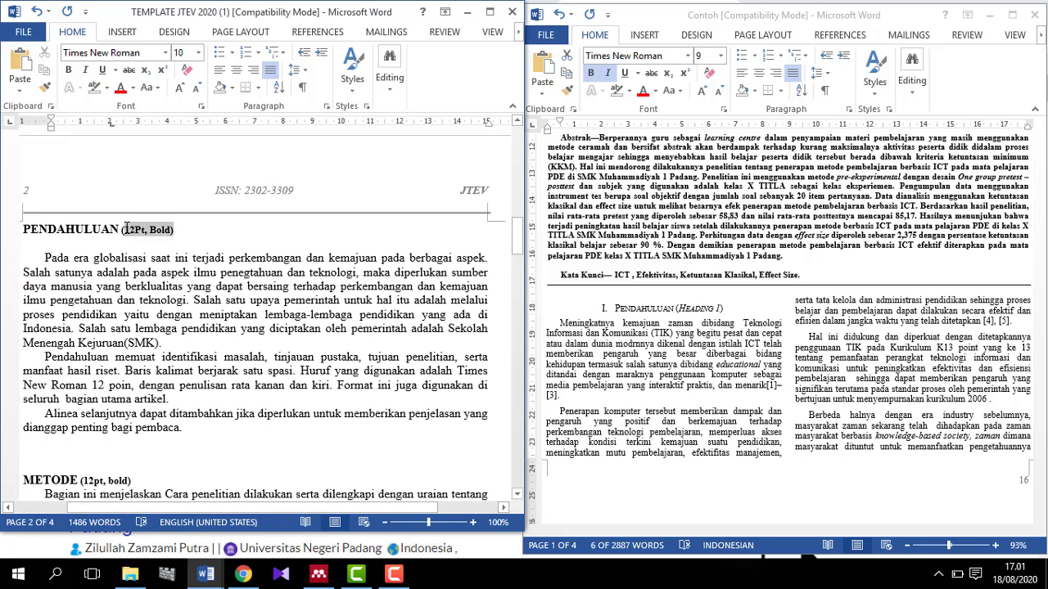
pyautogui.press('Delete')
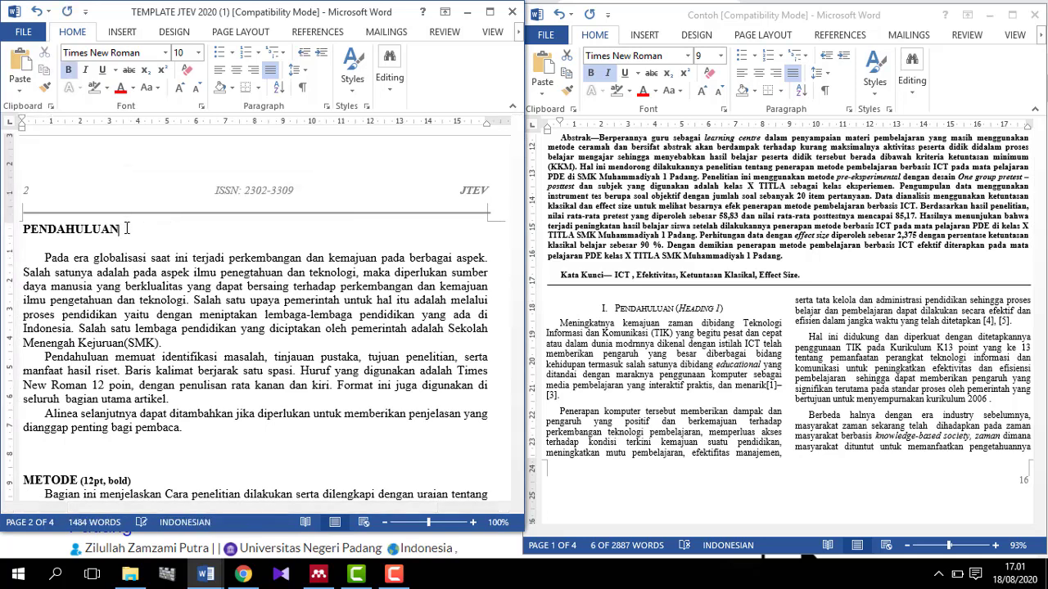
# - Copy Contoh's introduction paragraphs through "table 1." and paste them after the placeholder's first word under PENDAHULUAN using Merge Formatting
pyautogui.click(125, 281)
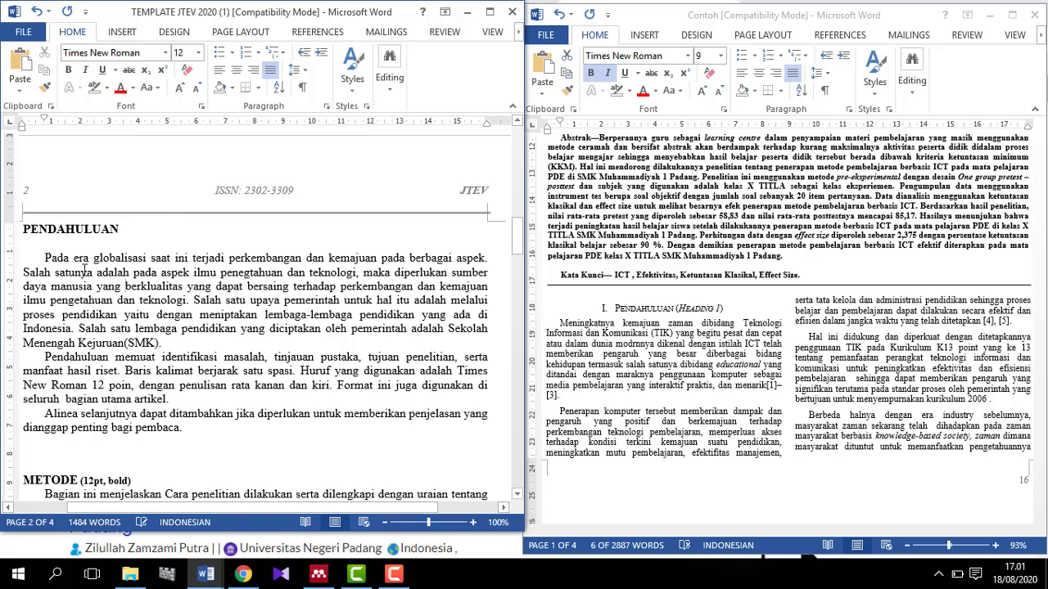
pyautogui.click(598, 393)
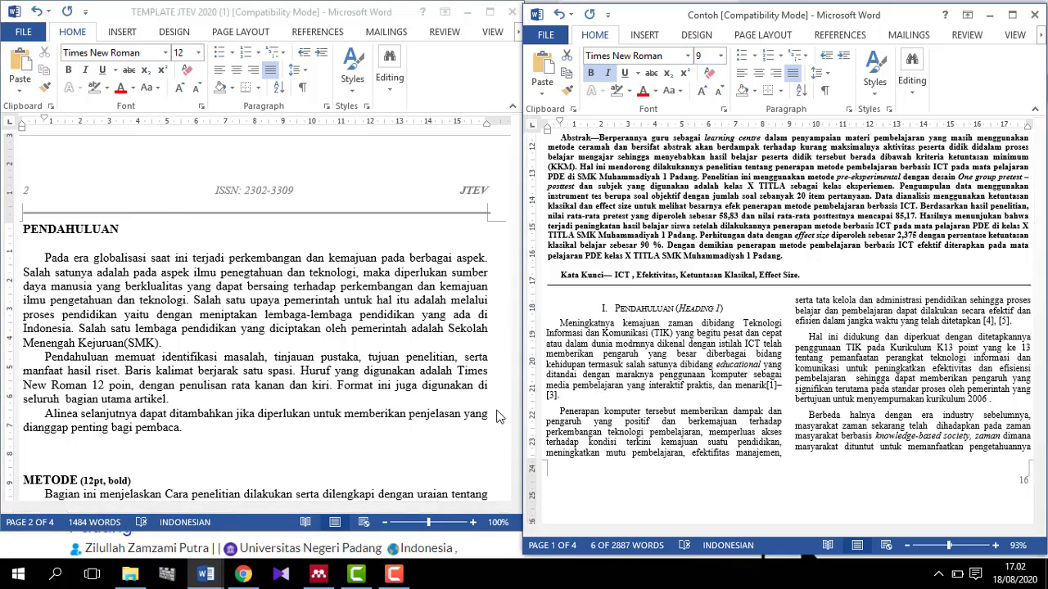
pyautogui.click(548, 326)
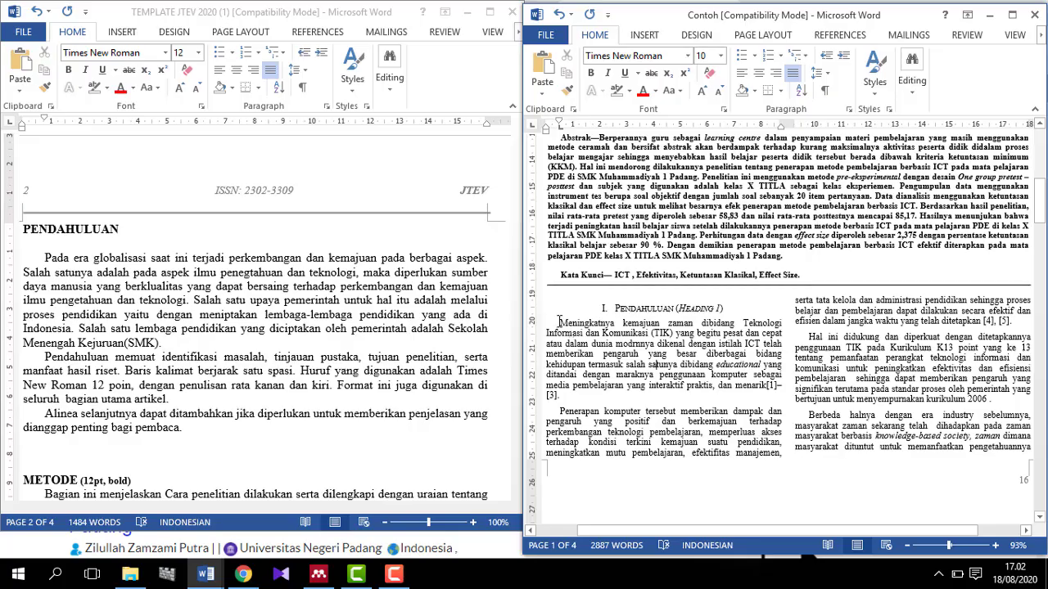
pyautogui.moveTo(559, 321); pyautogui.dragTo(656, 254)
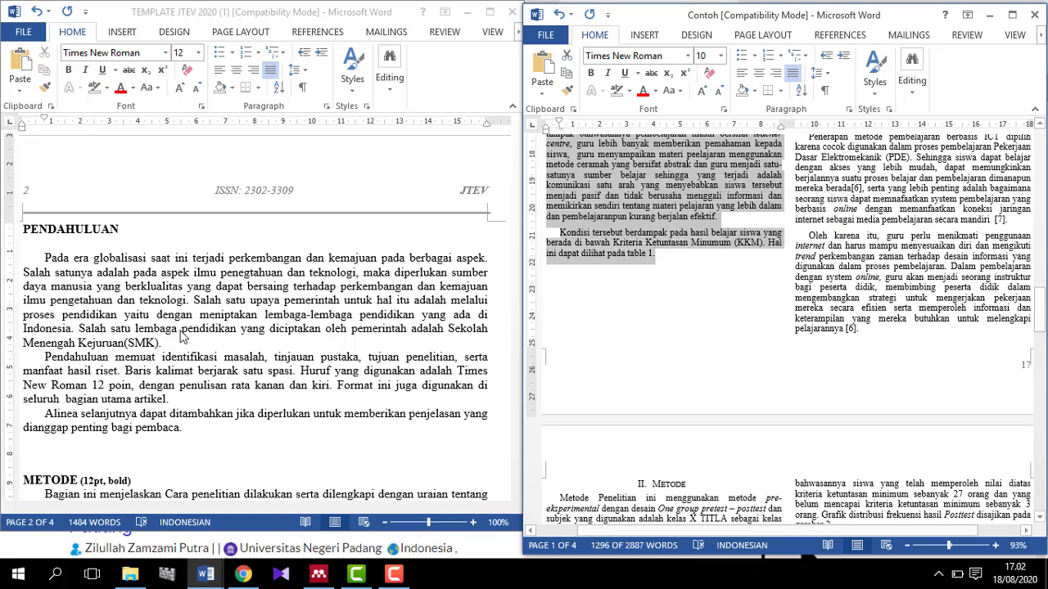
pyautogui.click(85, 330)
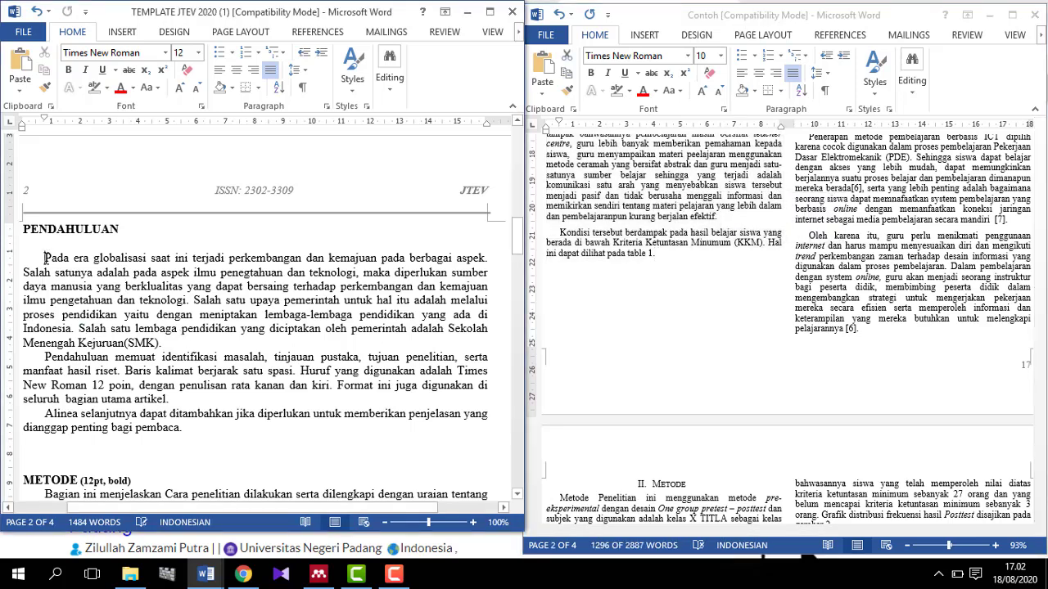
pyautogui.click(75, 258)
pyautogui.hotkey('ctrl', 'v')
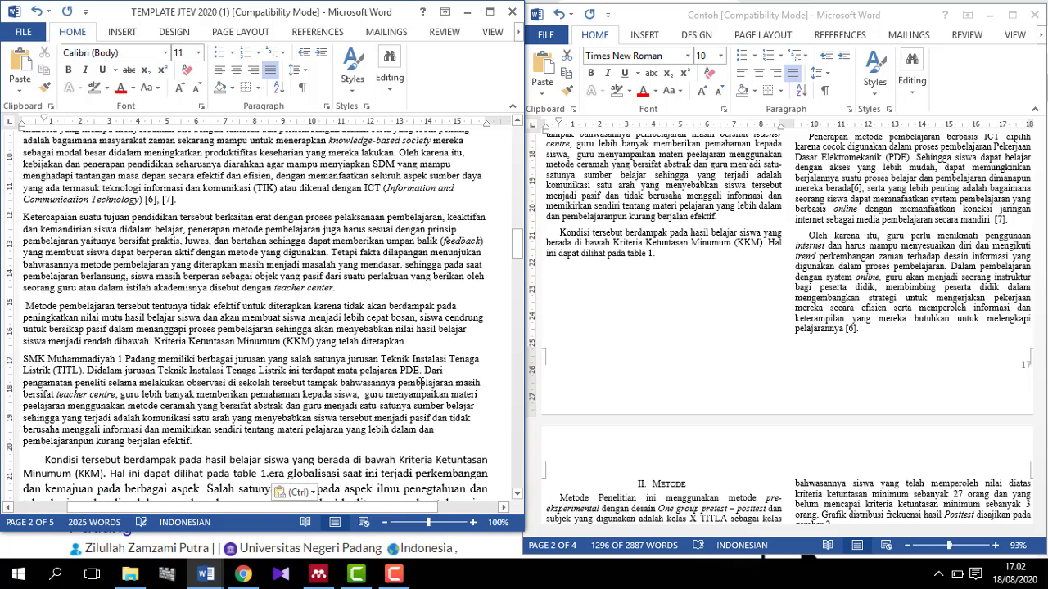
pyautogui.click(281, 492)
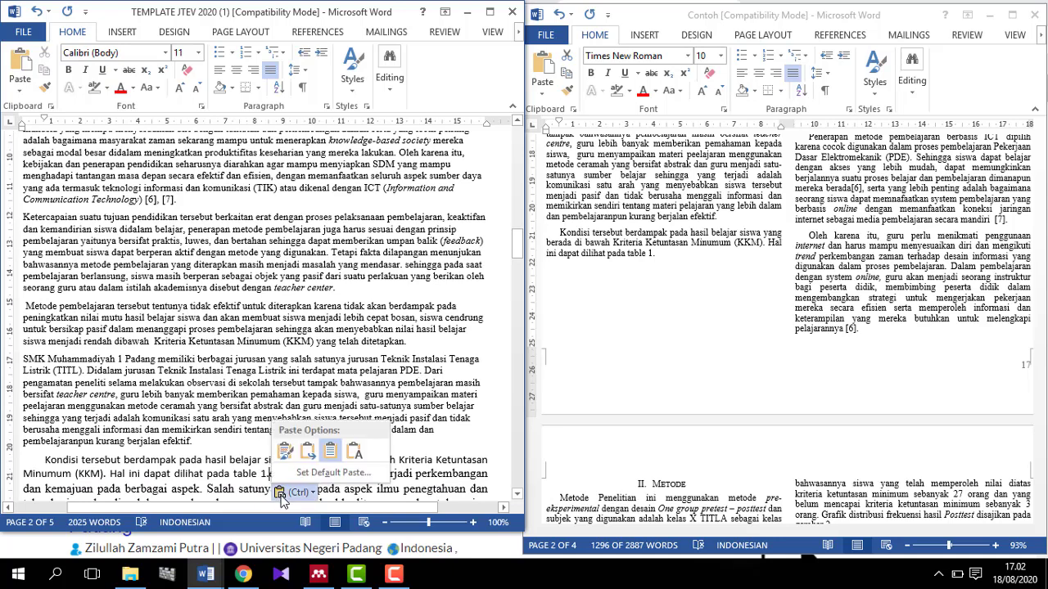
pyautogui.click(307, 455)
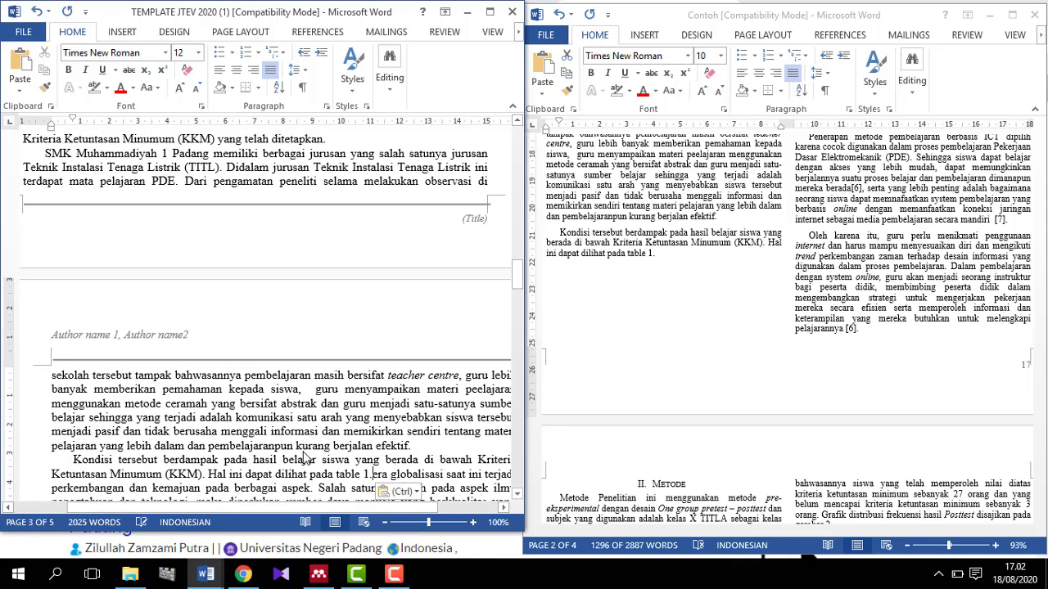
# - Split off the placeholder text starting at "era globalisasi" after the pasted introduction and delete it up to the METODE heading
pyautogui.press('Return')
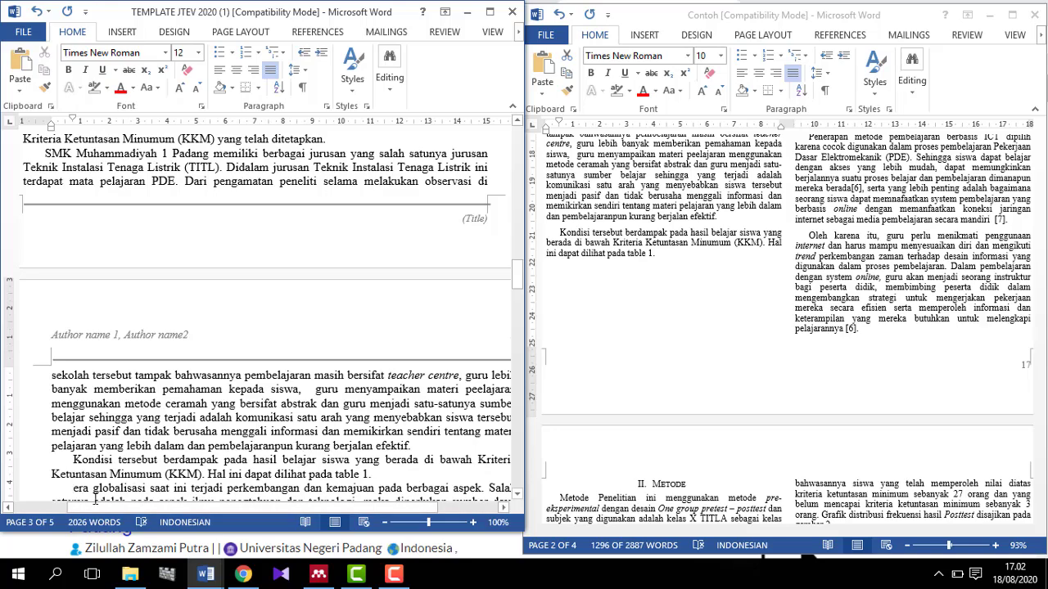
pyautogui.moveTo(73, 489); pyautogui.dragTo(221, 272)
pyautogui.press('Delete')
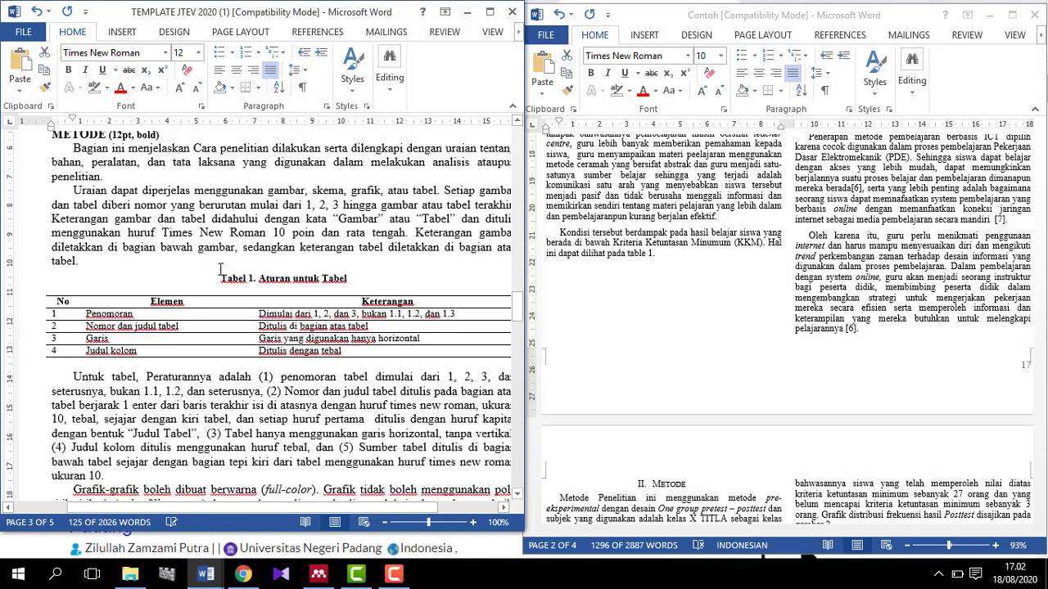
pyautogui.scroll(3, 488, 187)
pyautogui.click(416, 284)
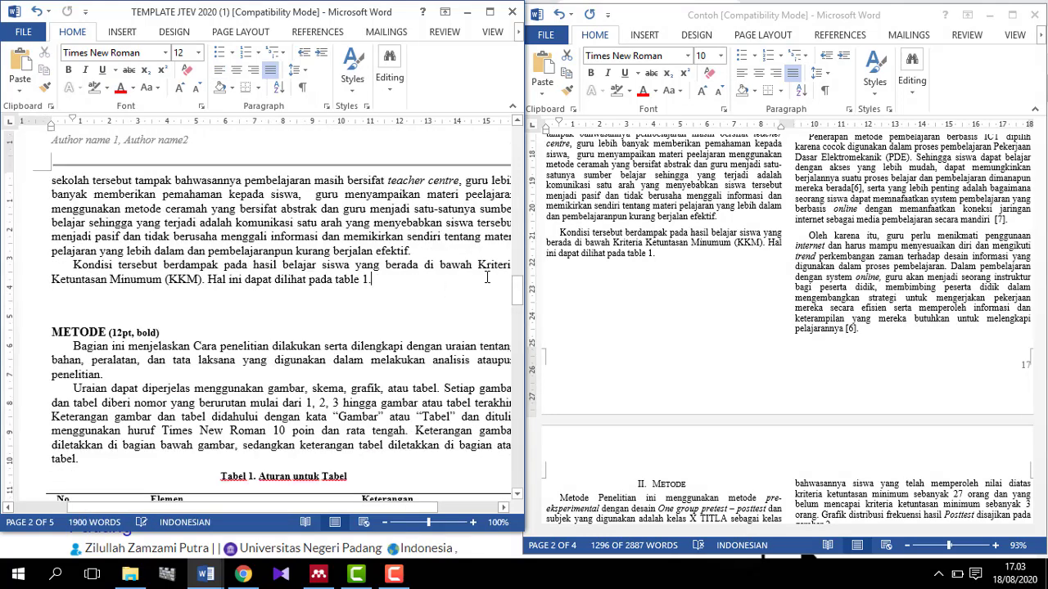
# - Copy the template's sample Table 1 with its caption and paste it on the empty line between the introduction and METODE
pyautogui.moveTo(1041, 320); pyautogui.dragTo(1042, 216)
pyautogui.click(873, 364)
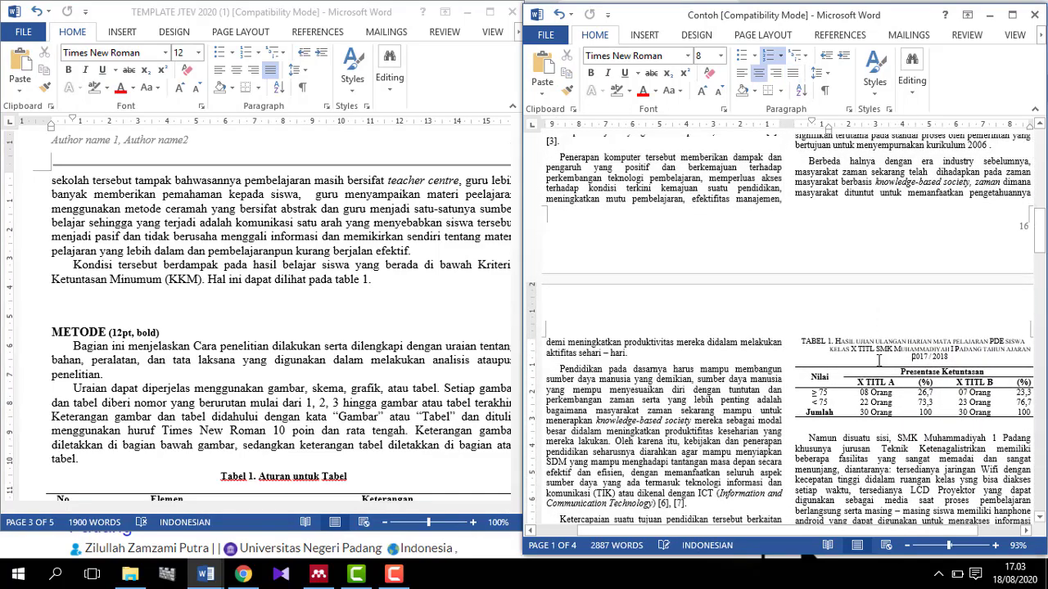
pyautogui.click(445, 316)
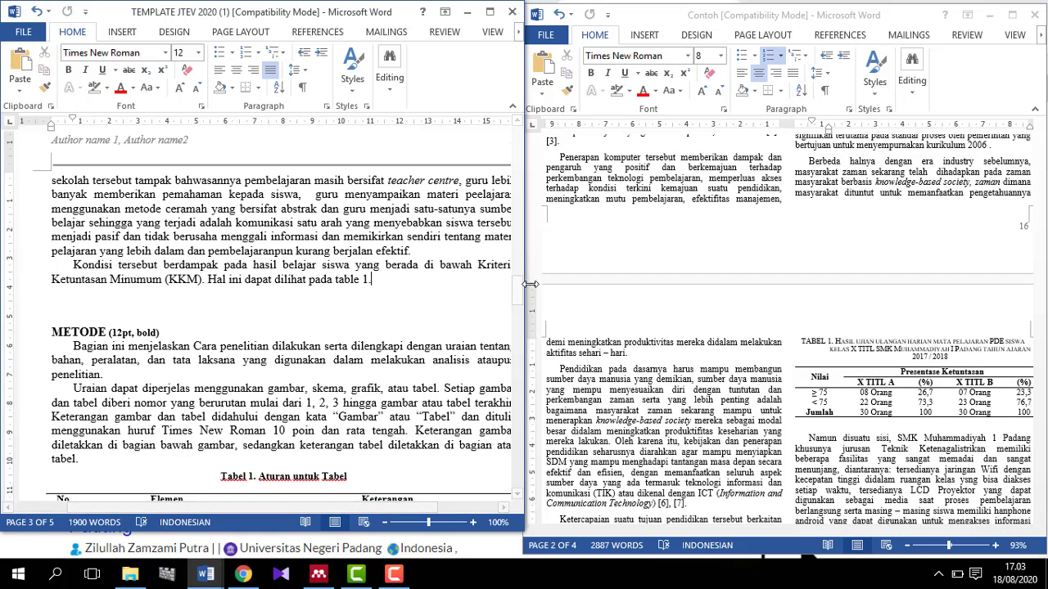
pyautogui.moveTo(517, 291); pyautogui.dragTo(517, 313)
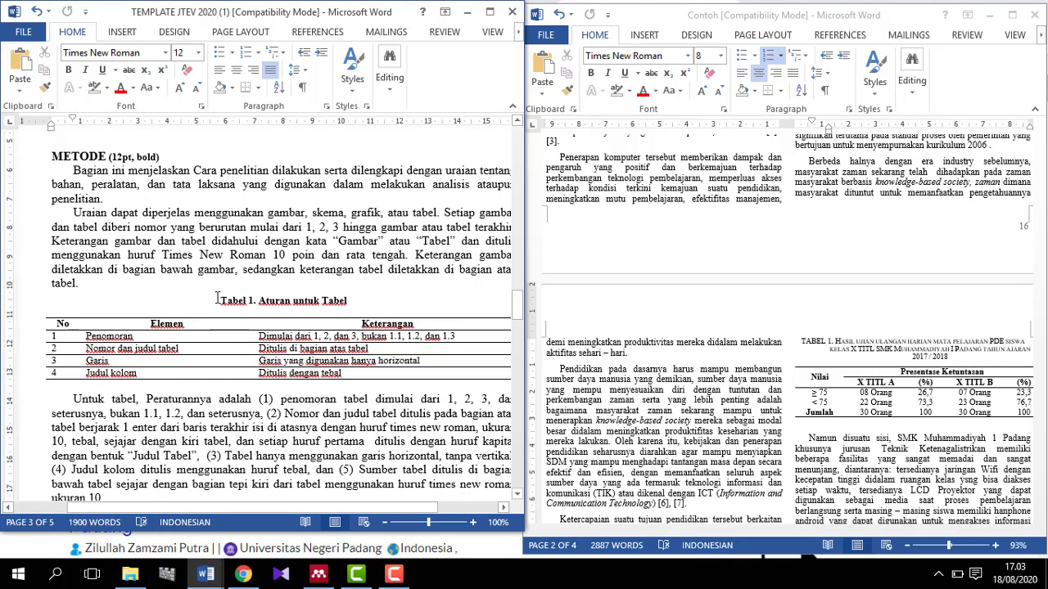
pyautogui.moveTo(211, 300); pyautogui.dragTo(515, 374)
pyautogui.hotkey('ctrl', 'c')
pyautogui.scroll(4, 515, 314)
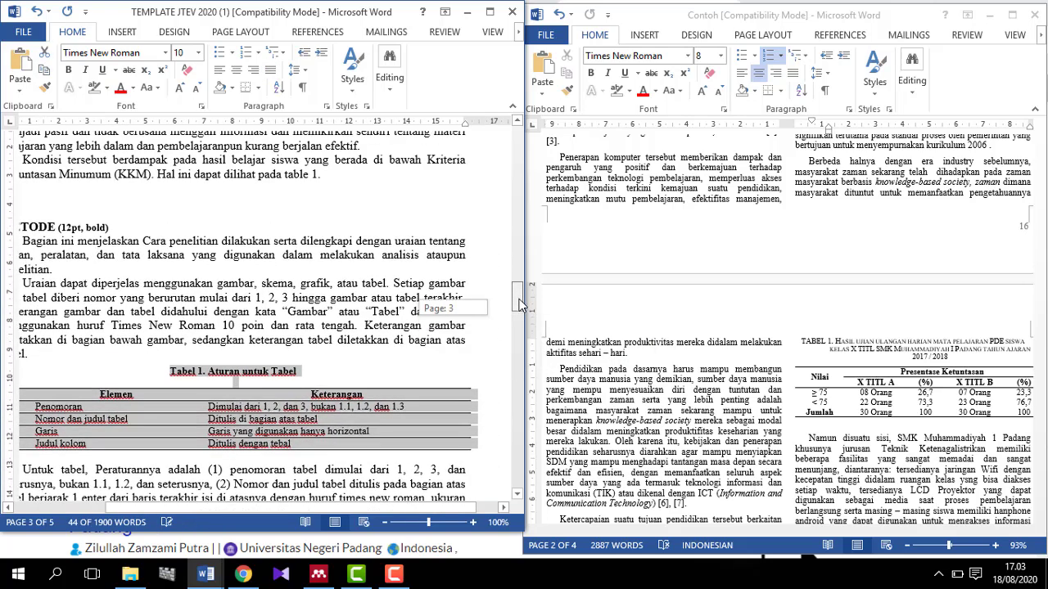
pyautogui.click(189, 281)
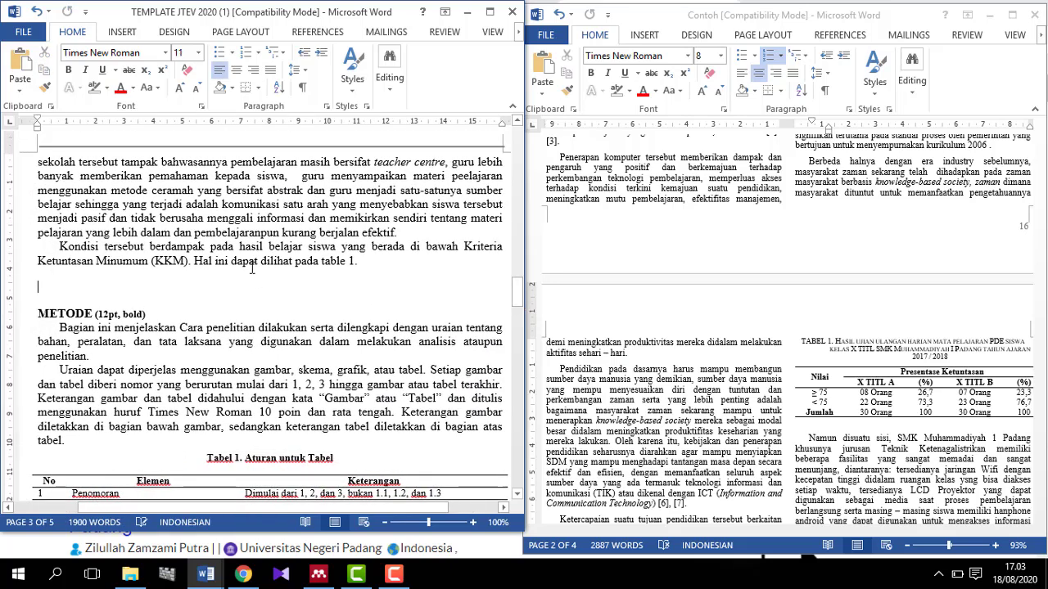
pyautogui.hotkey('ctrl', 'v')
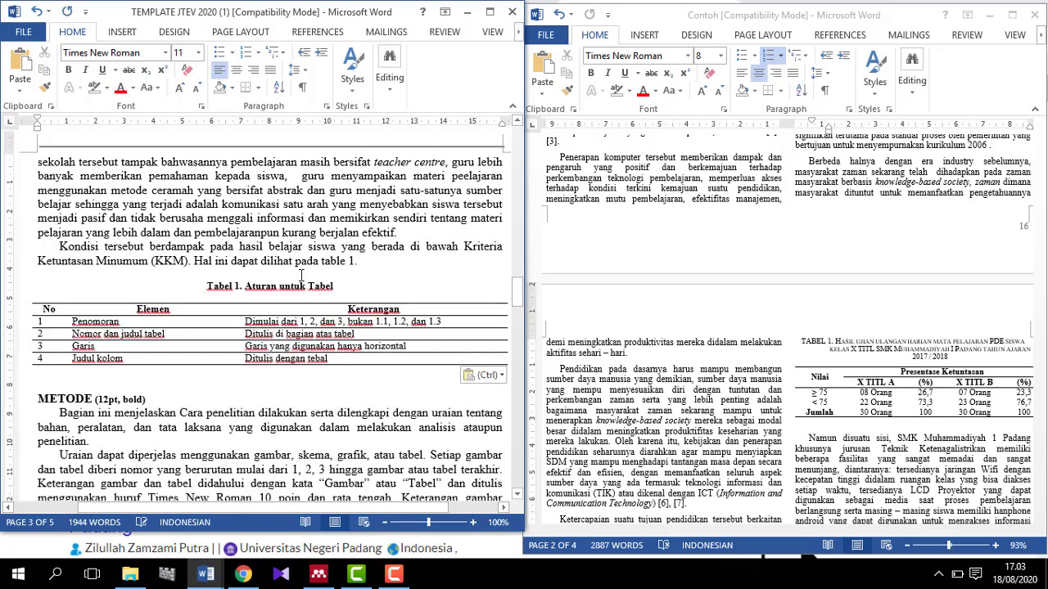
# - Copy the Table 1 caption title from Contoh and paste it after "Aturan" in the template's copied caption using Merge Formatting
pyautogui.click(848, 352)
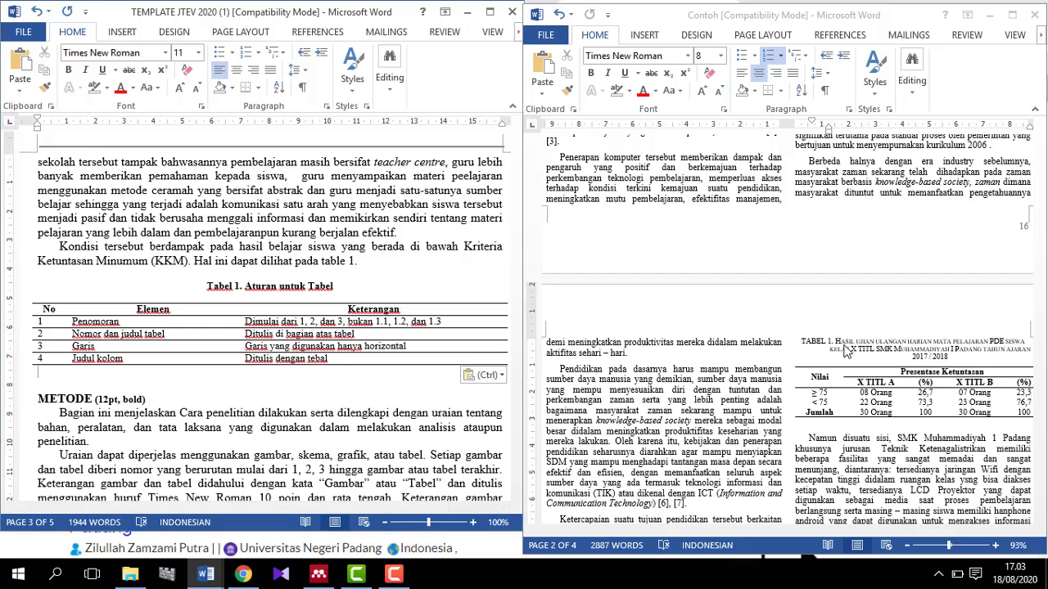
pyautogui.moveTo(835, 342); pyautogui.dragTo(949, 354)
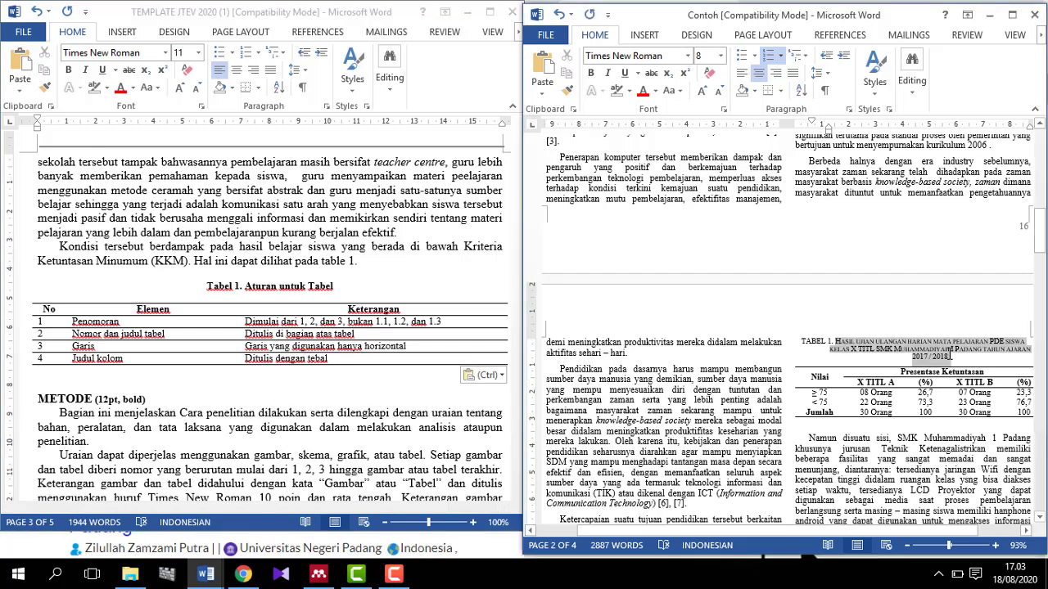
pyautogui.click(252, 282)
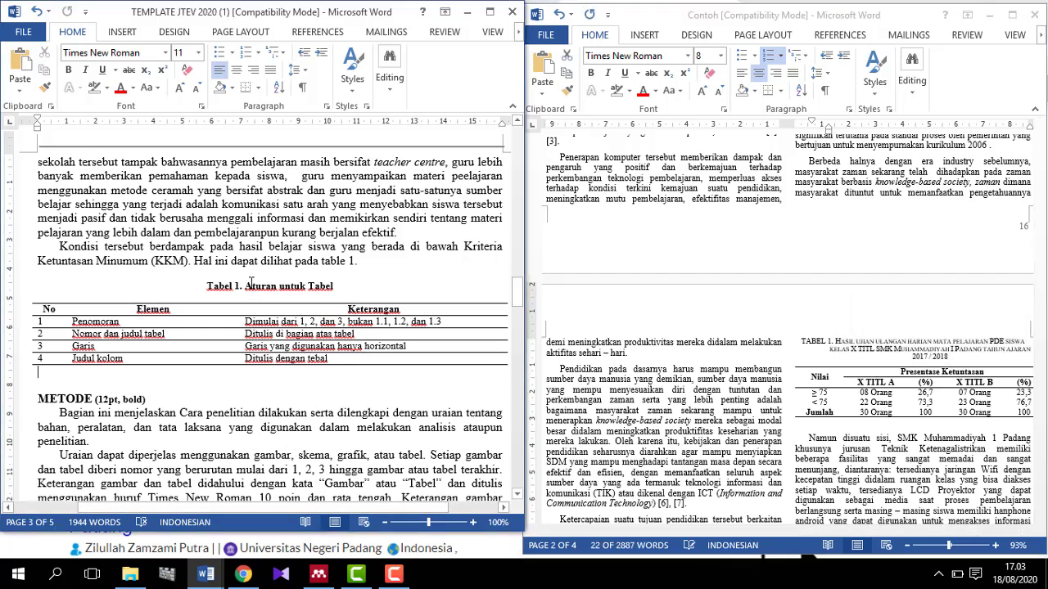
pyautogui.click(279, 286)
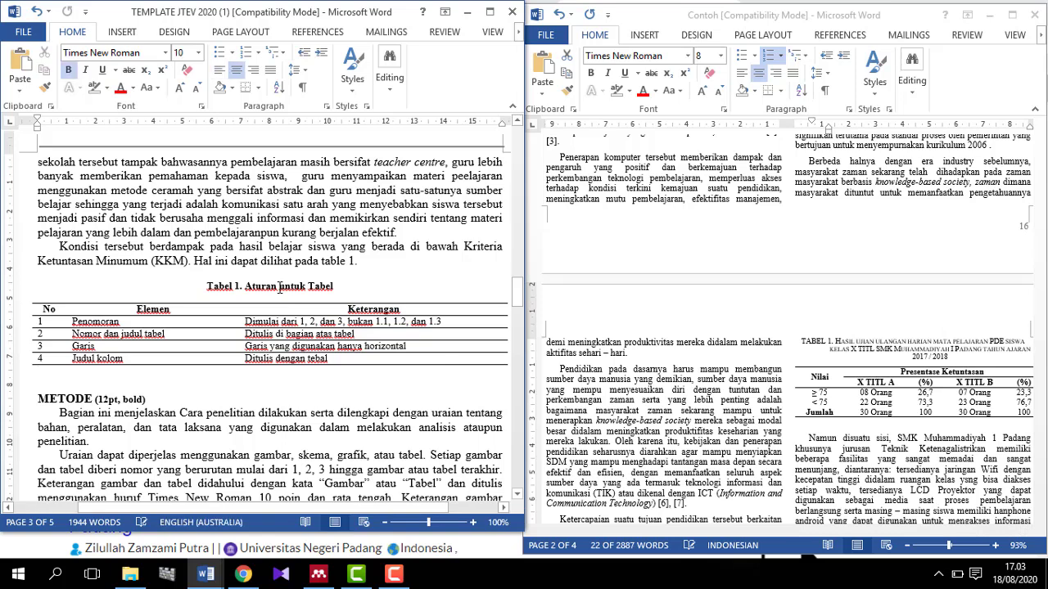
pyautogui.write('TABEL 1. HASIL UJIAN ULANGAN HARIAN MATA PELAJARAN PDE SISWA KELAS X TITL SMK MUHAMMADIYAH 1 PADANG TAHUN AJARAN 2017 / 2018')
pyautogui.click(360, 326)
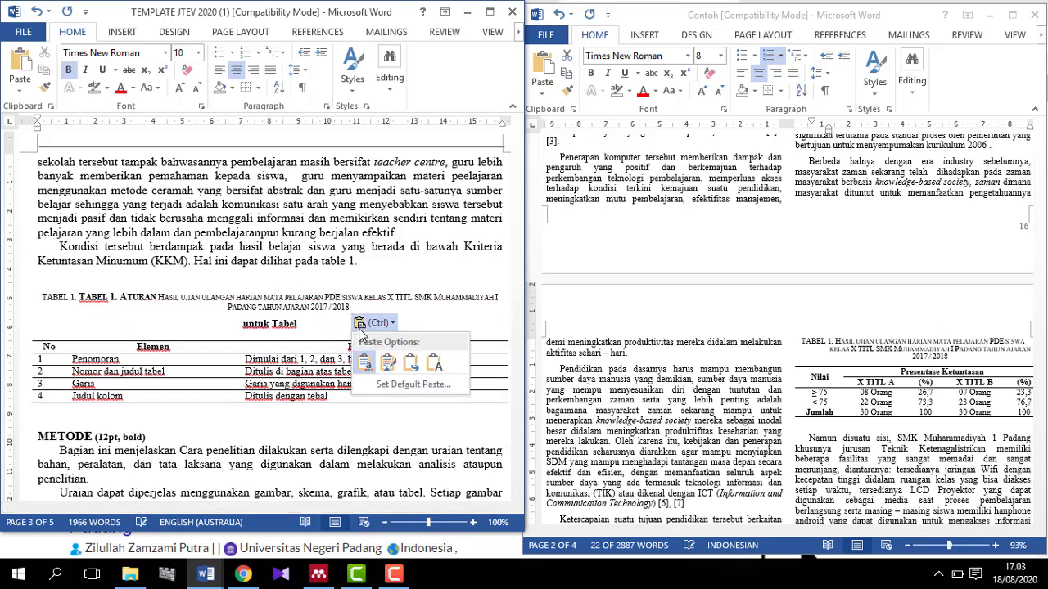
pyautogui.click(411, 363)
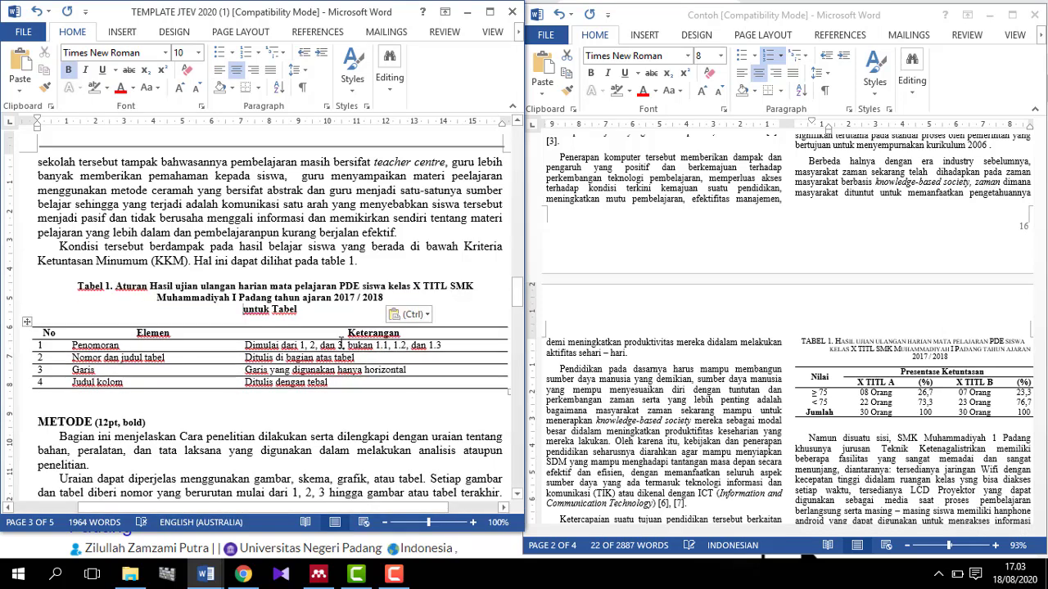
# - Delete the leftover words "untuk Tabel" and "Aturan" from the template's new Table 1 caption
pyautogui.moveTo(309, 311); pyautogui.dragTo(240, 311)
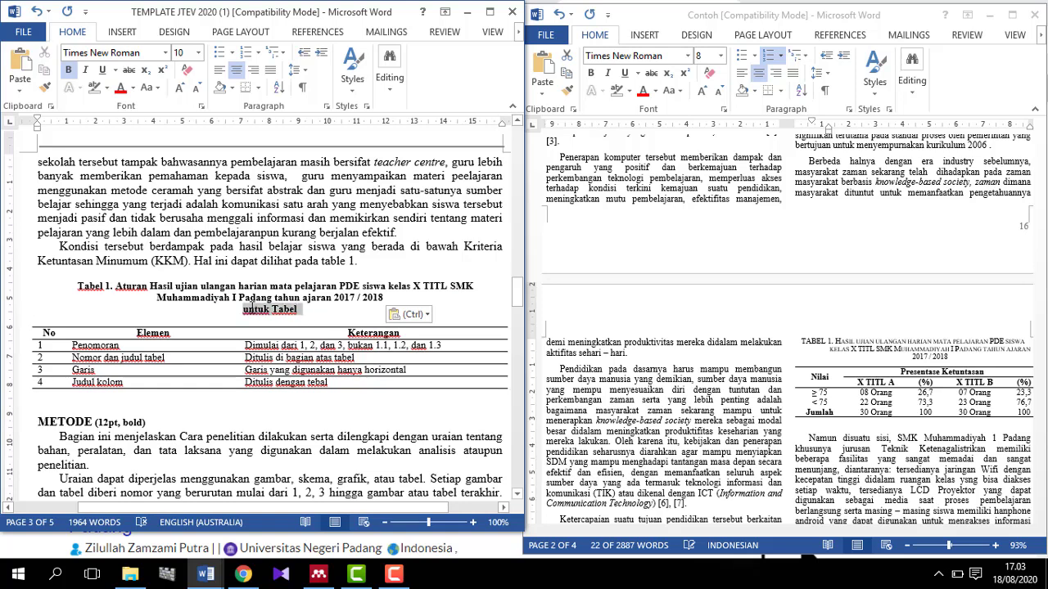
pyautogui.press('Delete')
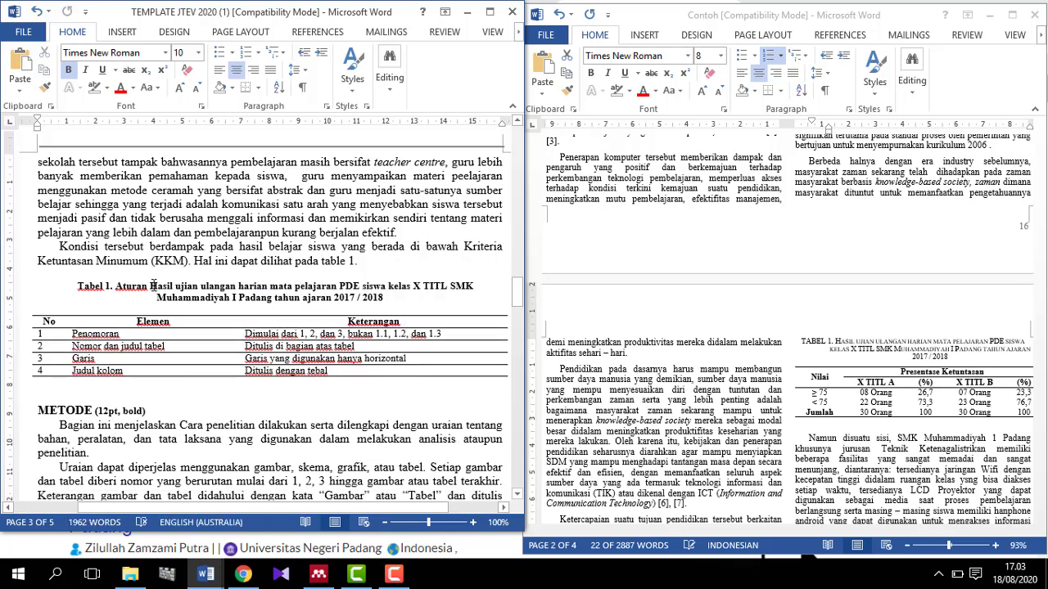
pyautogui.moveTo(151, 286); pyautogui.dragTo(120, 284)
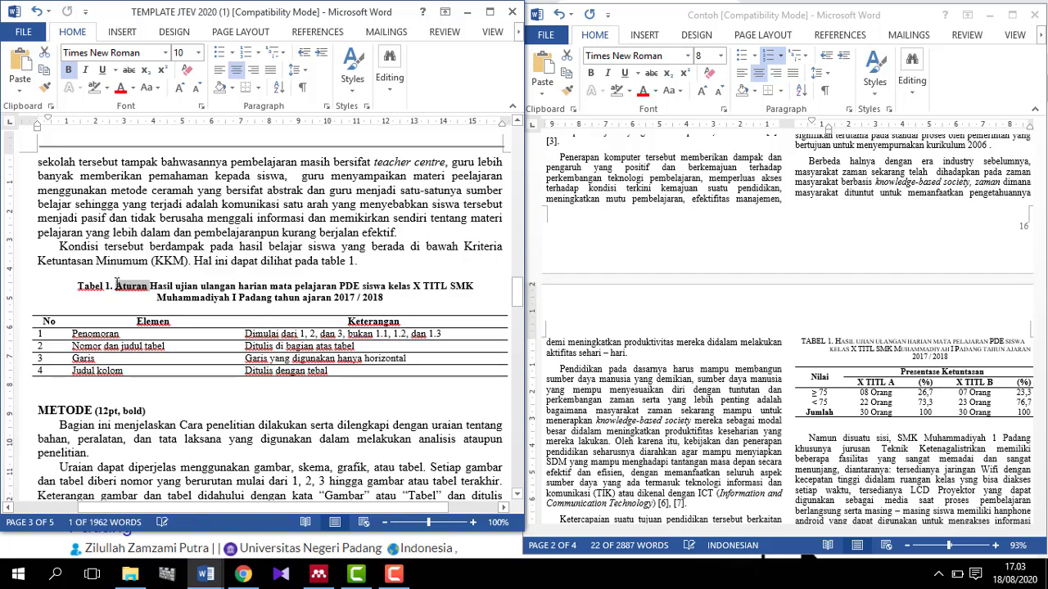
pyautogui.press('Delete')
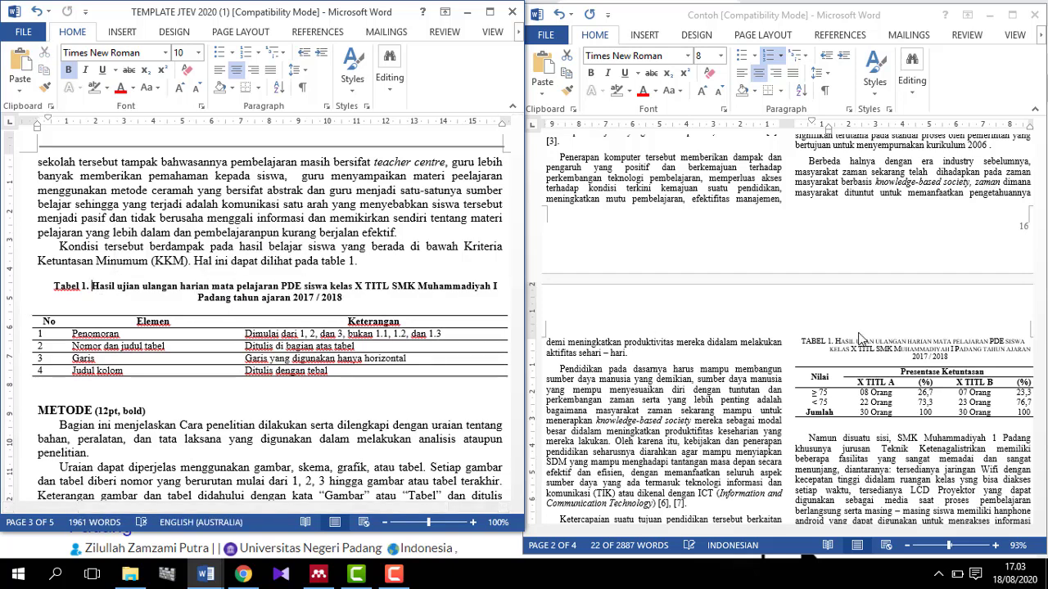
# - Copy the Table 1 data table from Contoh and paste it beneath the template's new Table 1 caption, separated by an empty line
pyautogui.moveTo(835, 342); pyautogui.dragTo(947, 357)
pyautogui.click(789, 362)
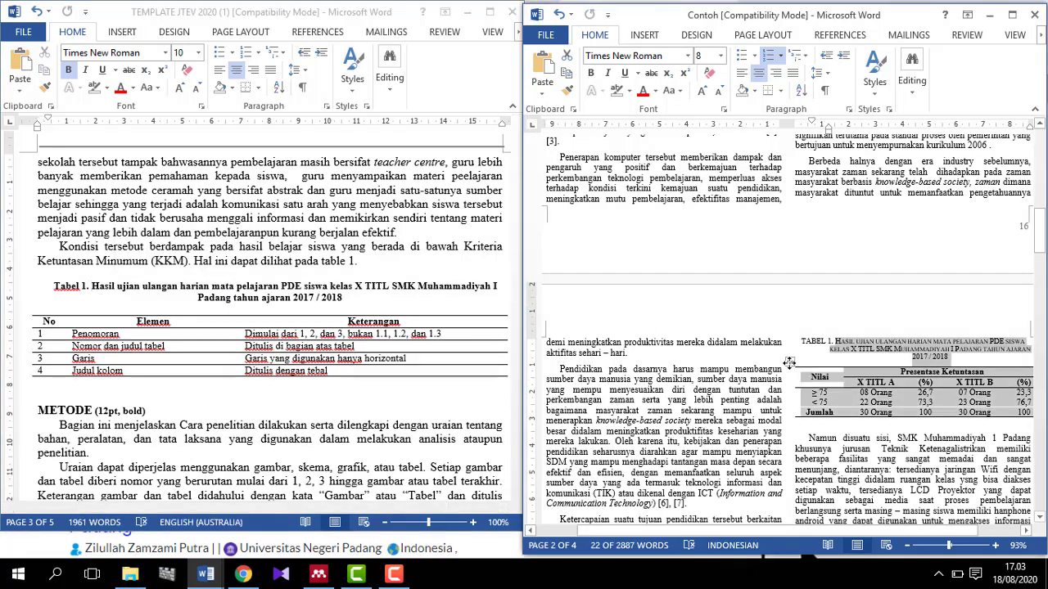
pyautogui.click(791, 362)
pyautogui.hotkey('ctrl', 'c')
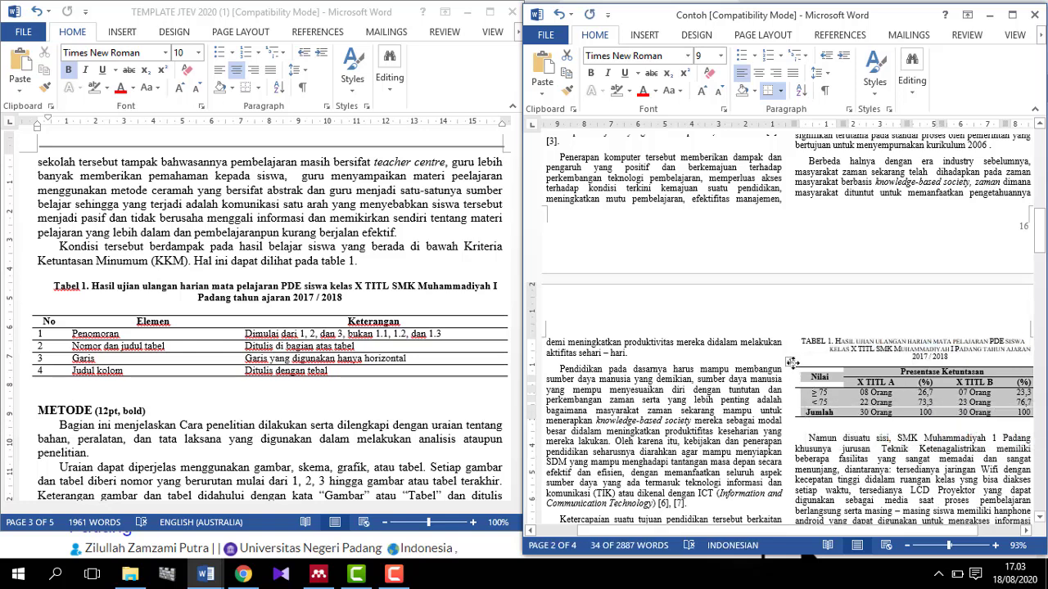
pyautogui.click(357, 300)
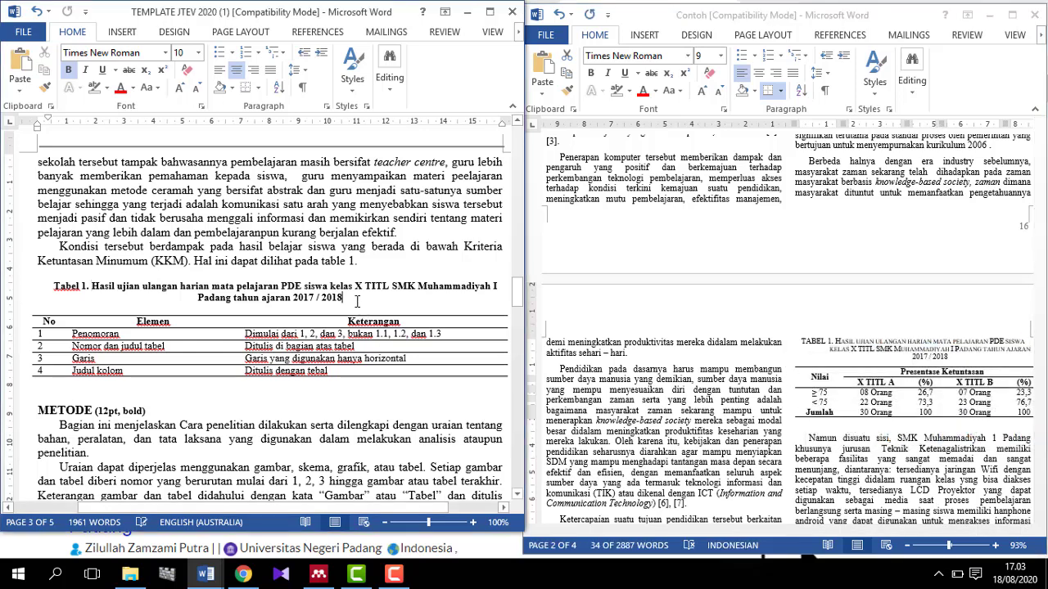
pyautogui.press('Return')
pyautogui.hotkey('ctrl', 'v')
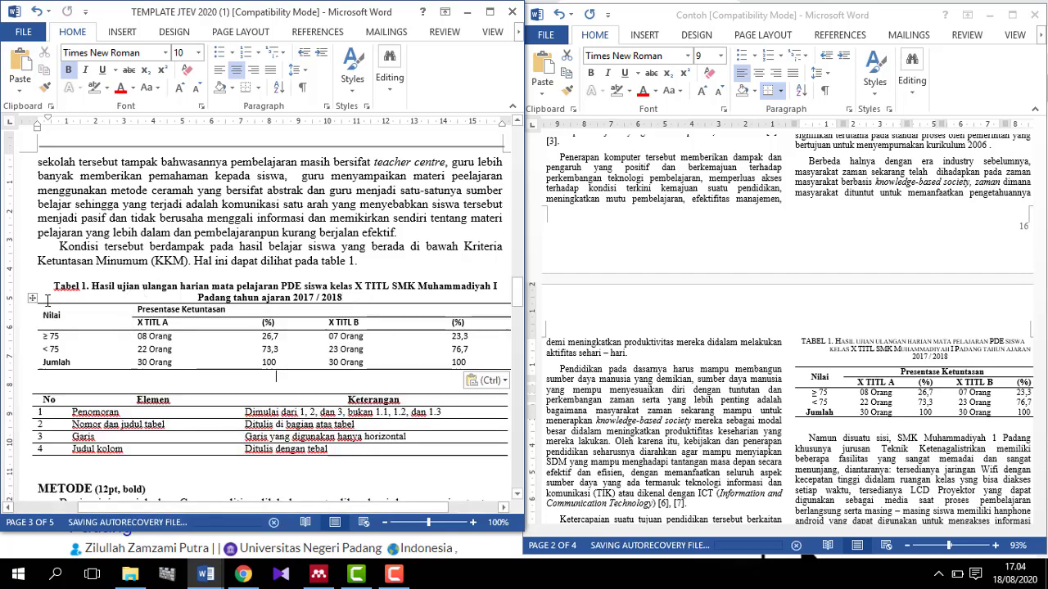
pyautogui.click(362, 303)
pyautogui.press('Return')
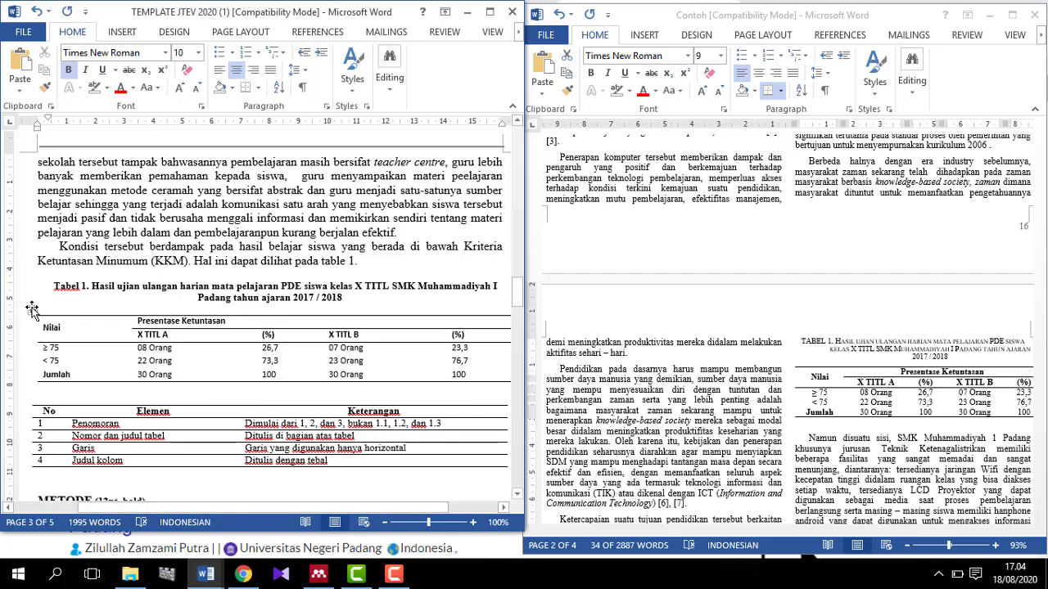
# - AutoFit the pasted table to the window and set its font to Times New Roman
pyautogui.rightClick(32, 309)
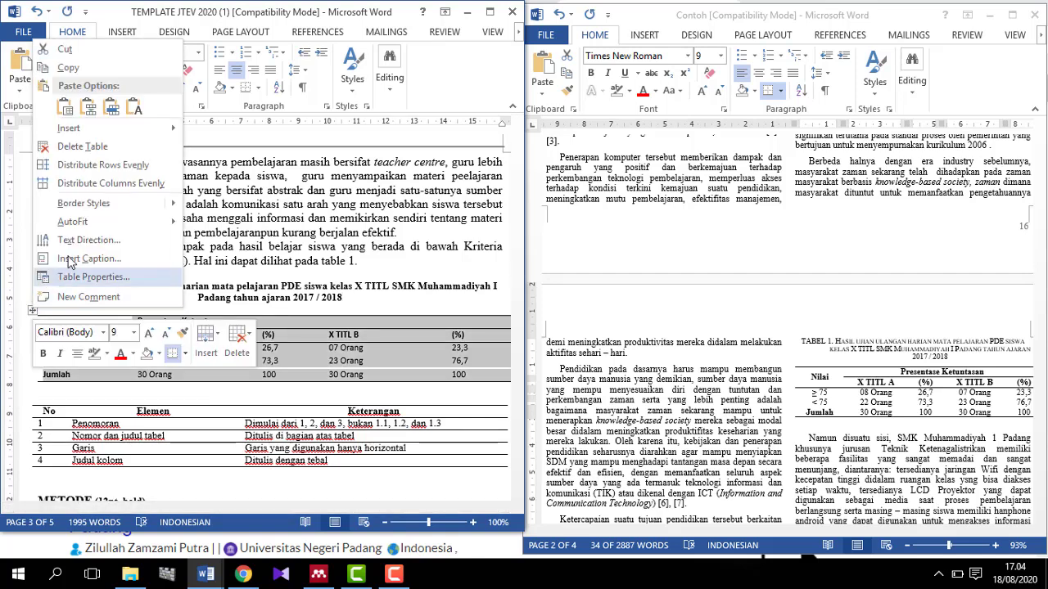
pyautogui.moveTo(105, 232)
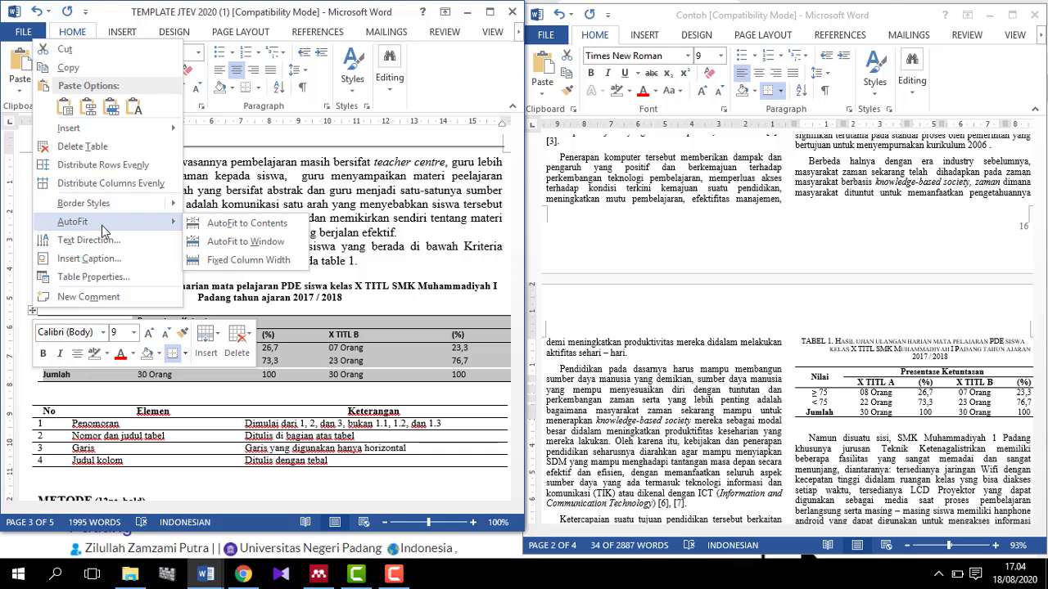
pyautogui.click(235, 248)
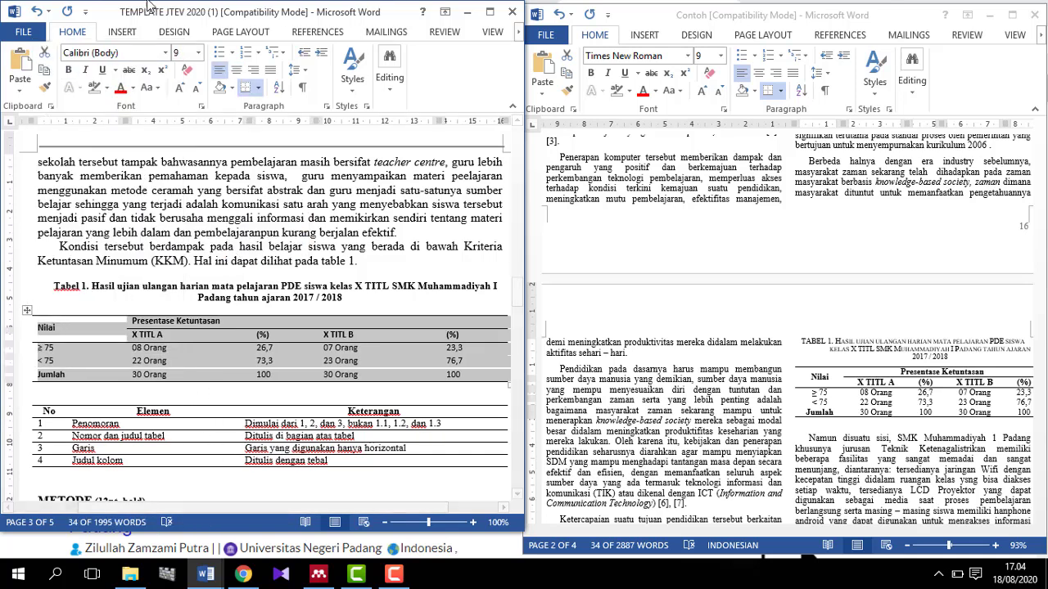
pyautogui.click(165, 53)
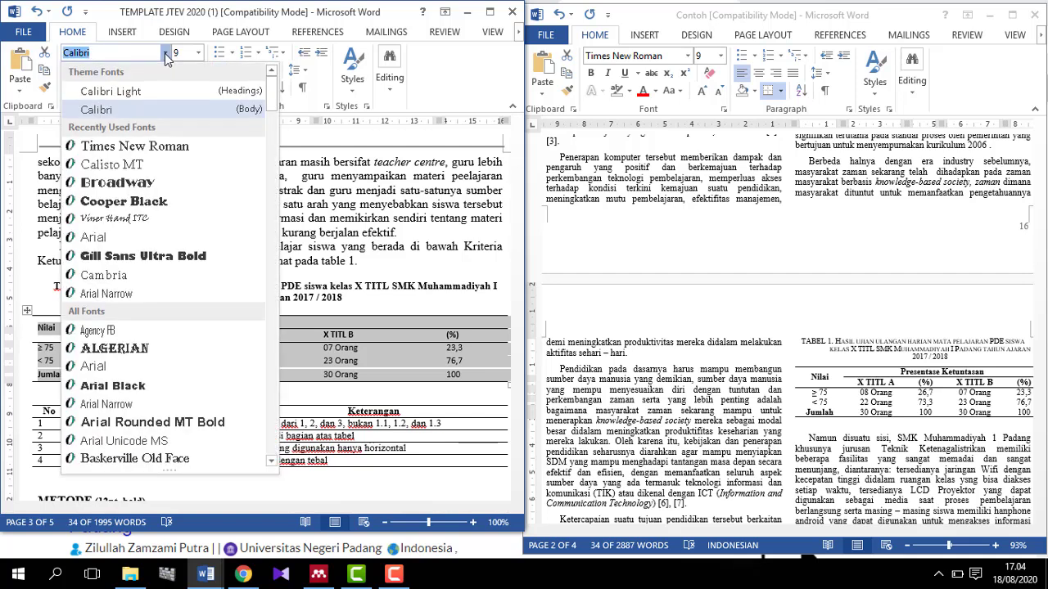
pyautogui.click(172, 147)
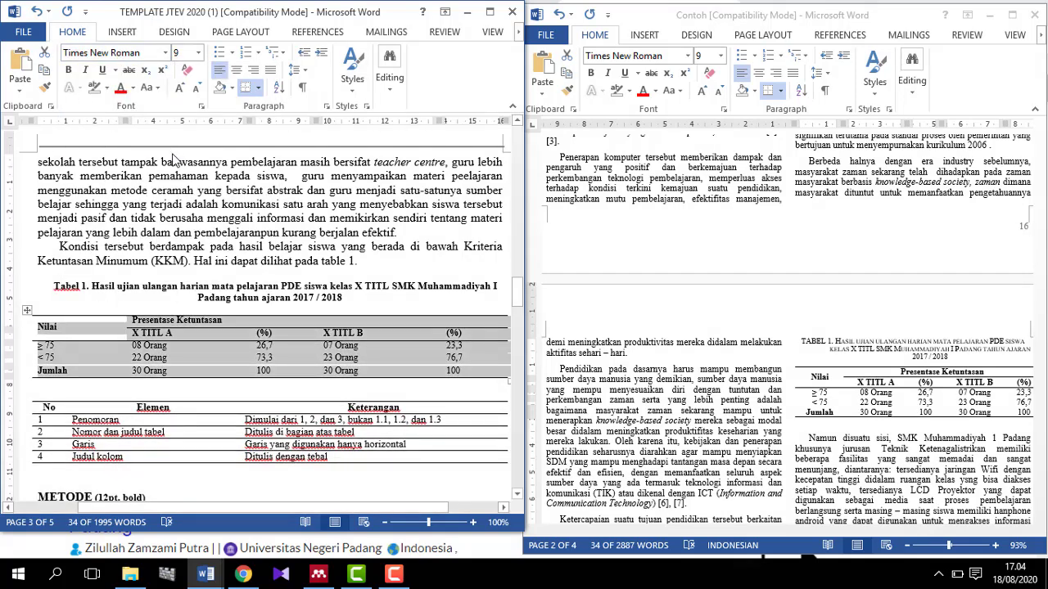
# - Check the font size used in the sample table and set all text in the pasted table to size 10
pyautogui.click(120, 434)
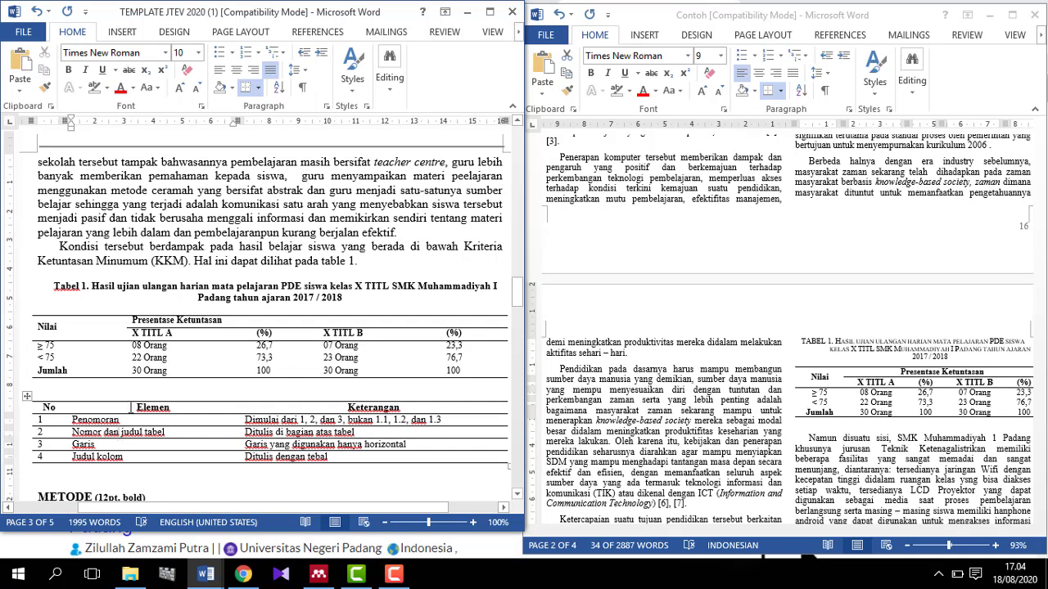
pyautogui.click(147, 407)
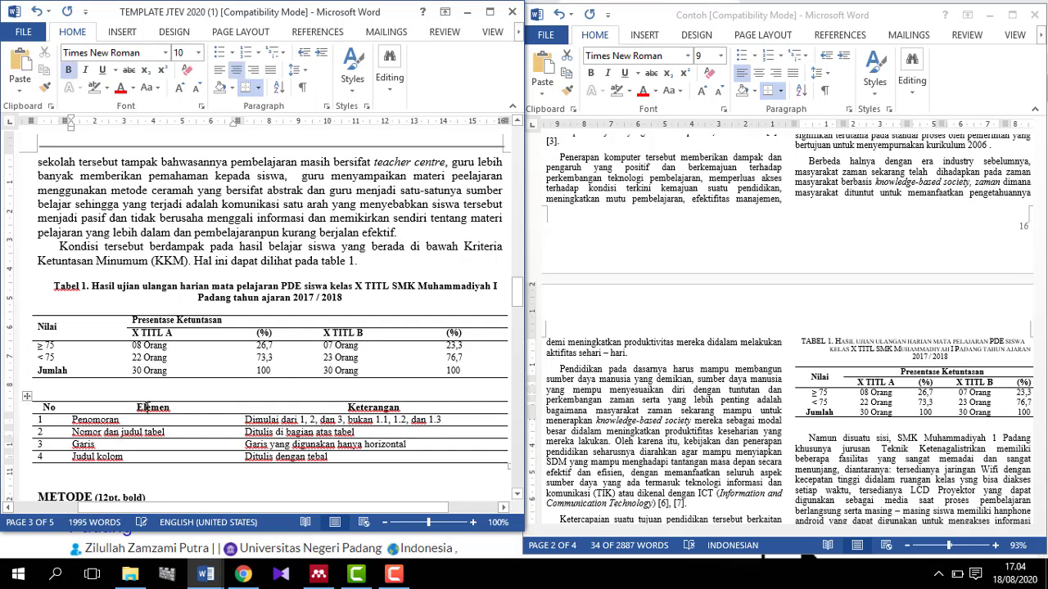
pyautogui.moveTo(45, 323); pyautogui.dragTo(486, 373)
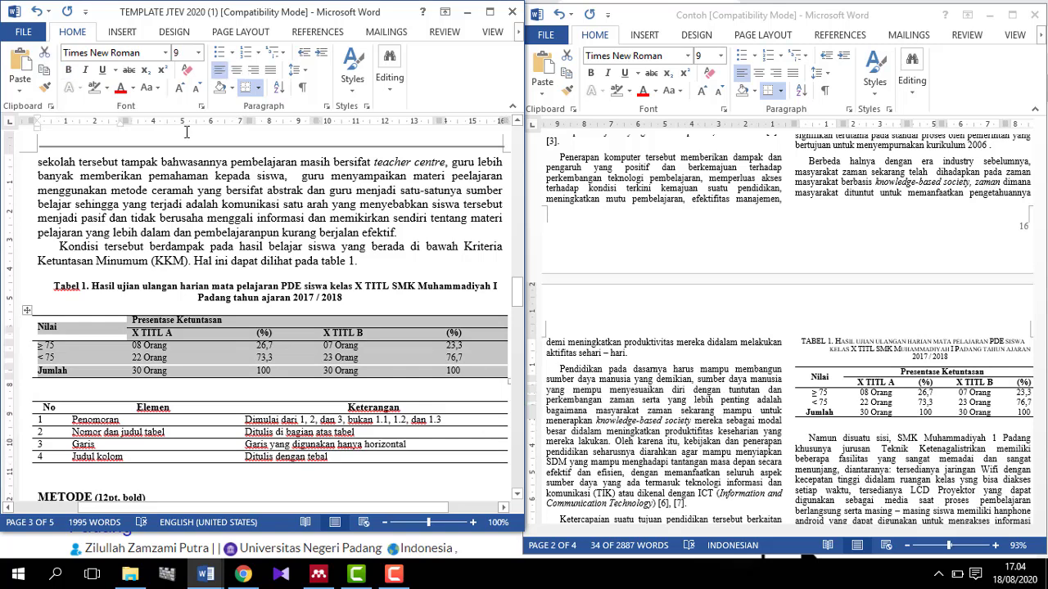
pyautogui.click(199, 54)
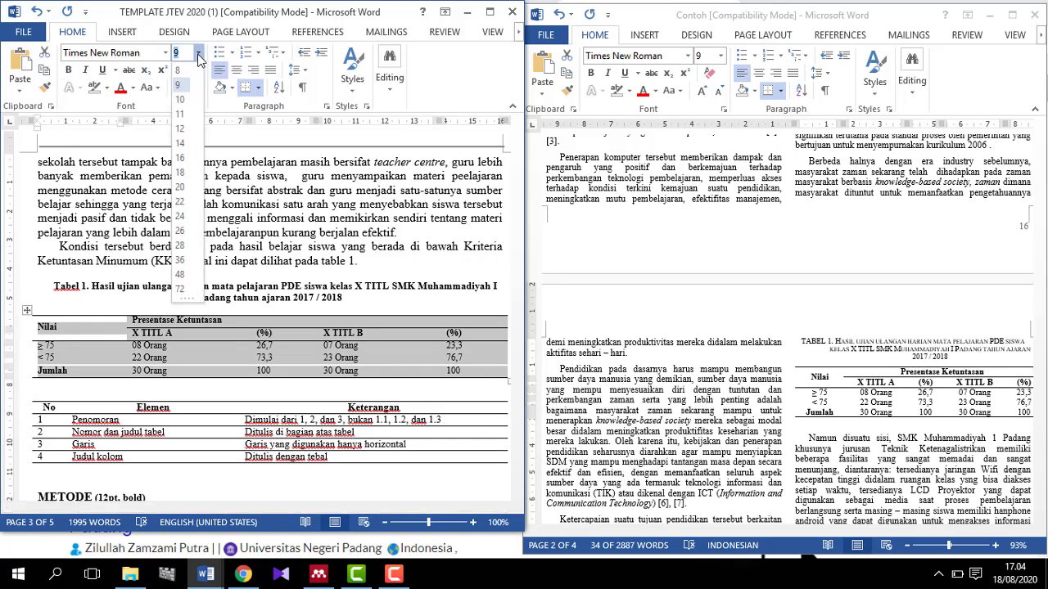
pyautogui.click(182, 94)
pyautogui.click(81, 336)
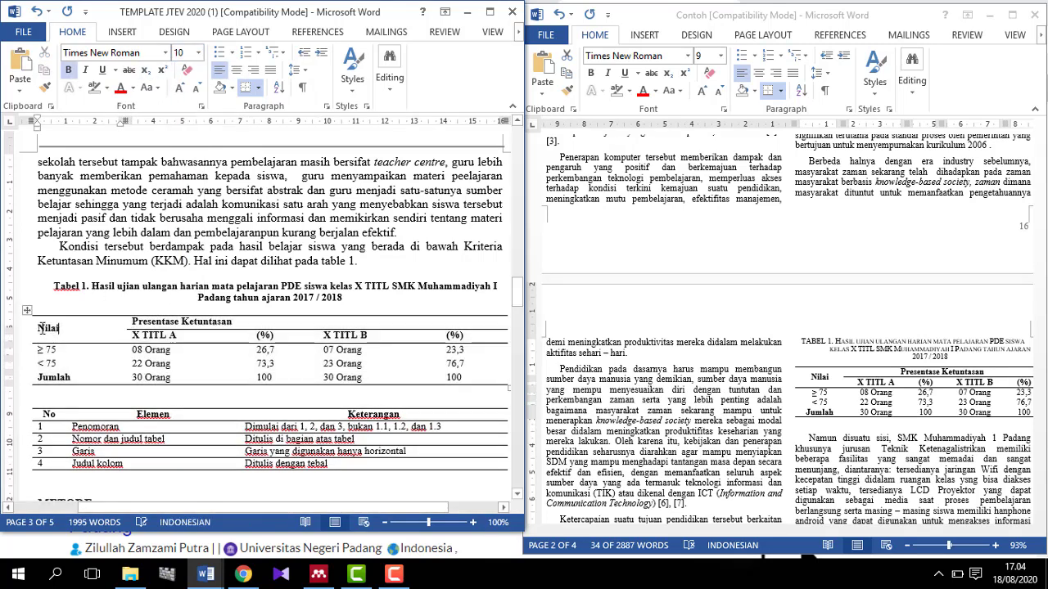
pyautogui.moveTo(39, 328); pyautogui.dragTo(471, 342)
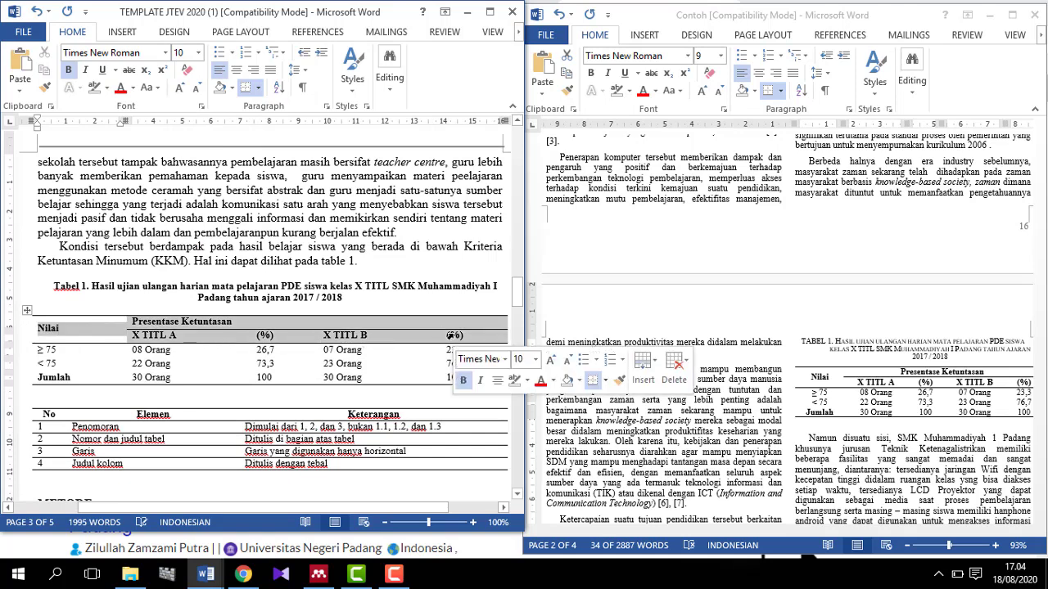
pyautogui.click(339, 365)
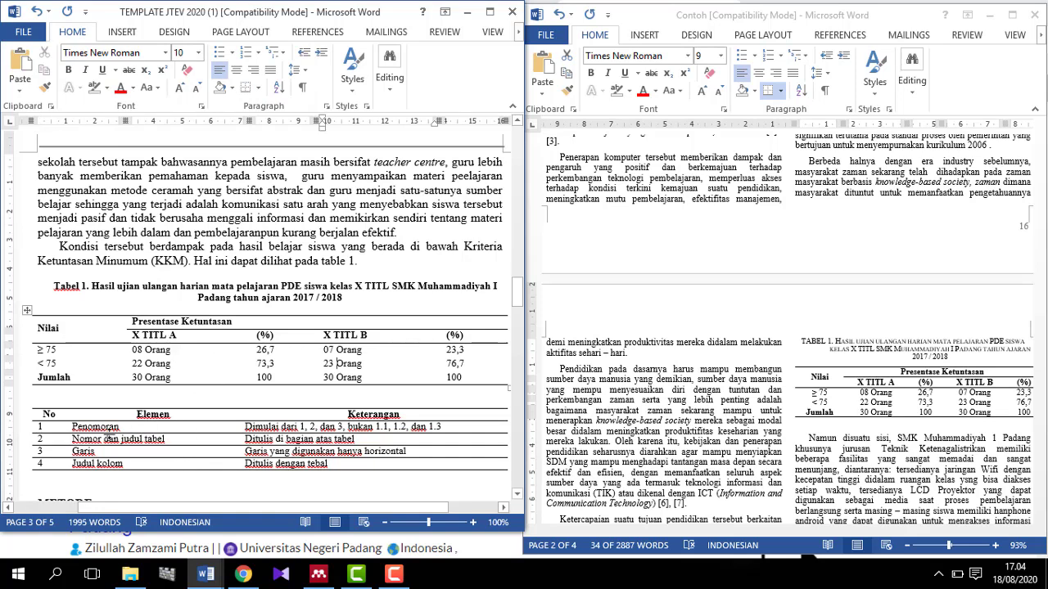
# - Maximize the template and use Border Painter to draw ½ pt horizontal lines below the "≥ 75" and "< 75" rows of the pasted table
pyautogui.click(27, 310)
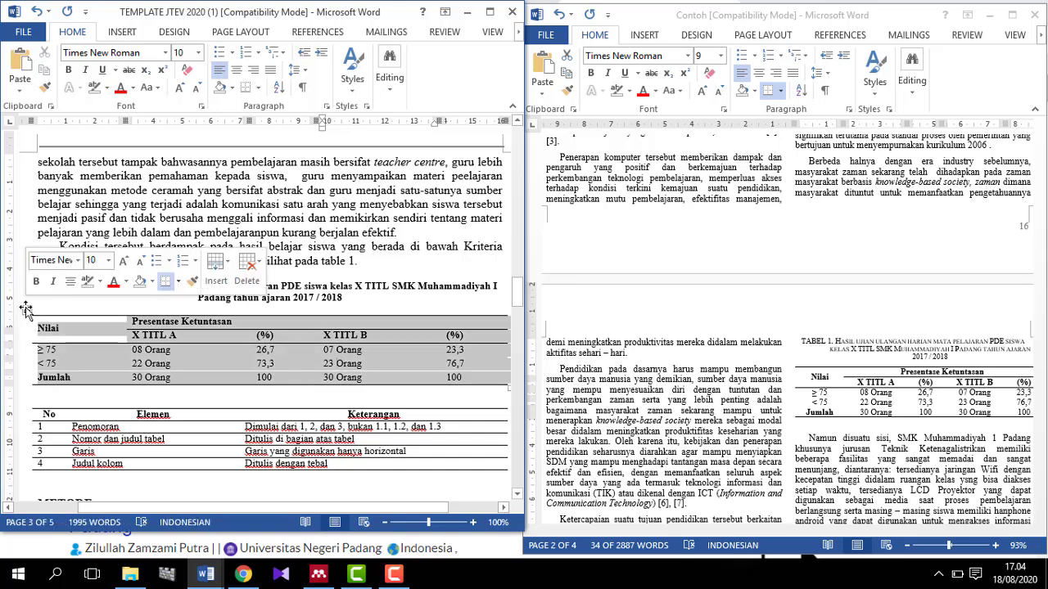
pyautogui.click(487, 31)
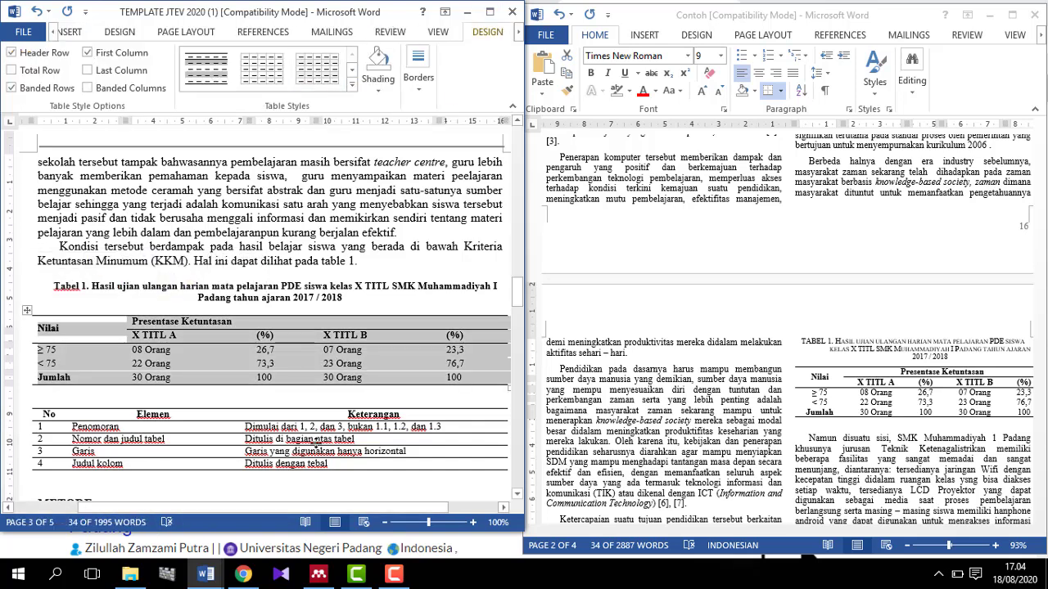
pyautogui.click(283, 379)
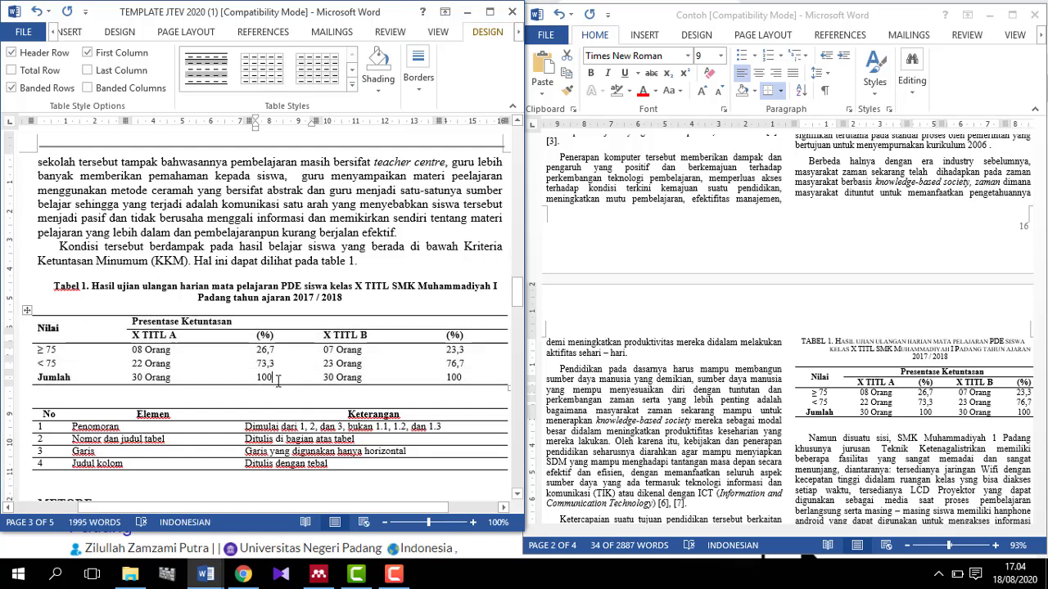
pyautogui.click(125, 33)
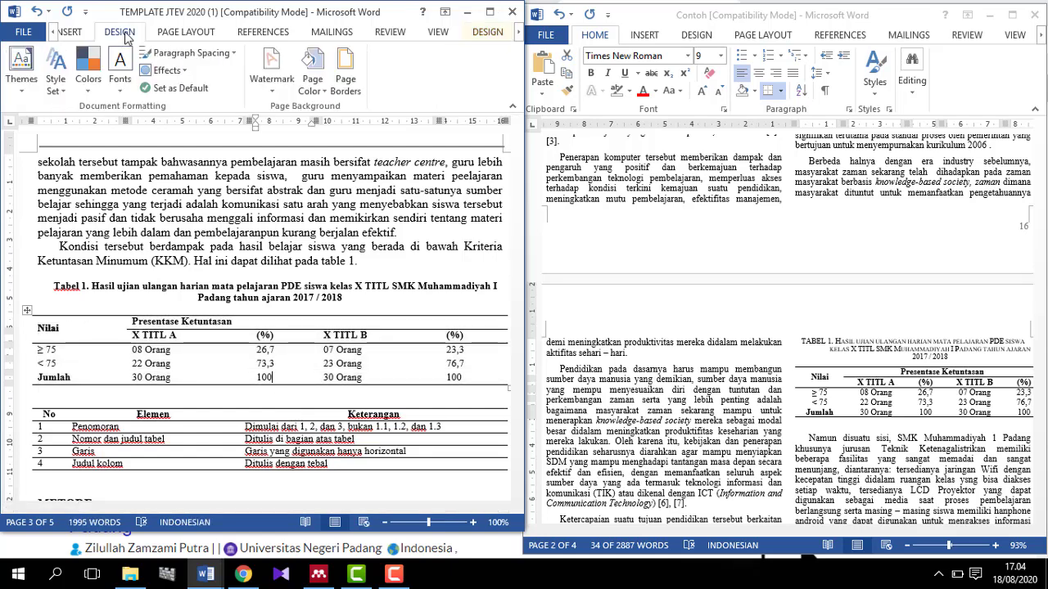
pyautogui.click(490, 11)
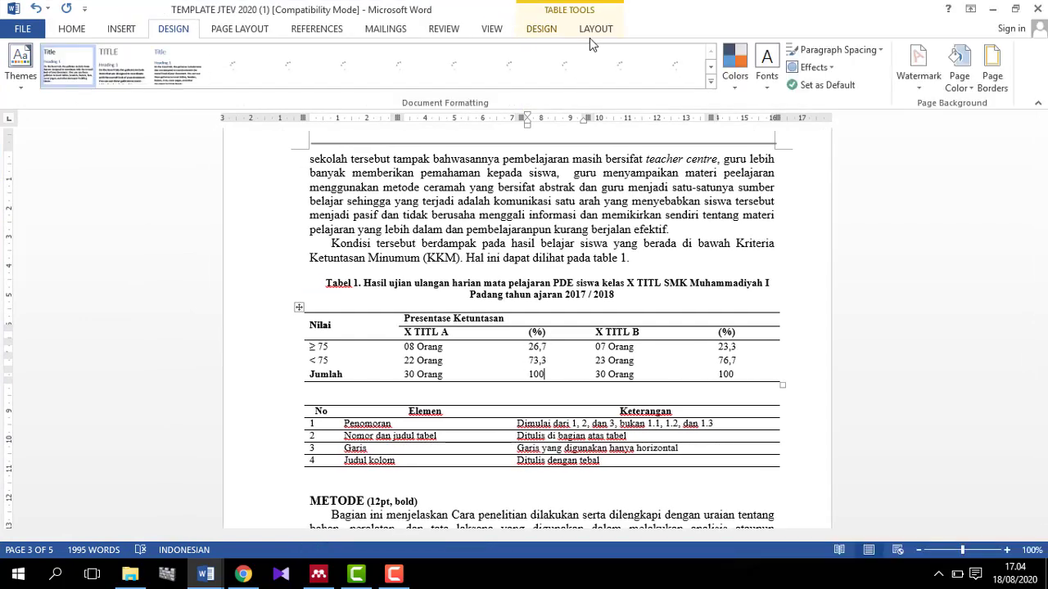
pyautogui.click(542, 30)
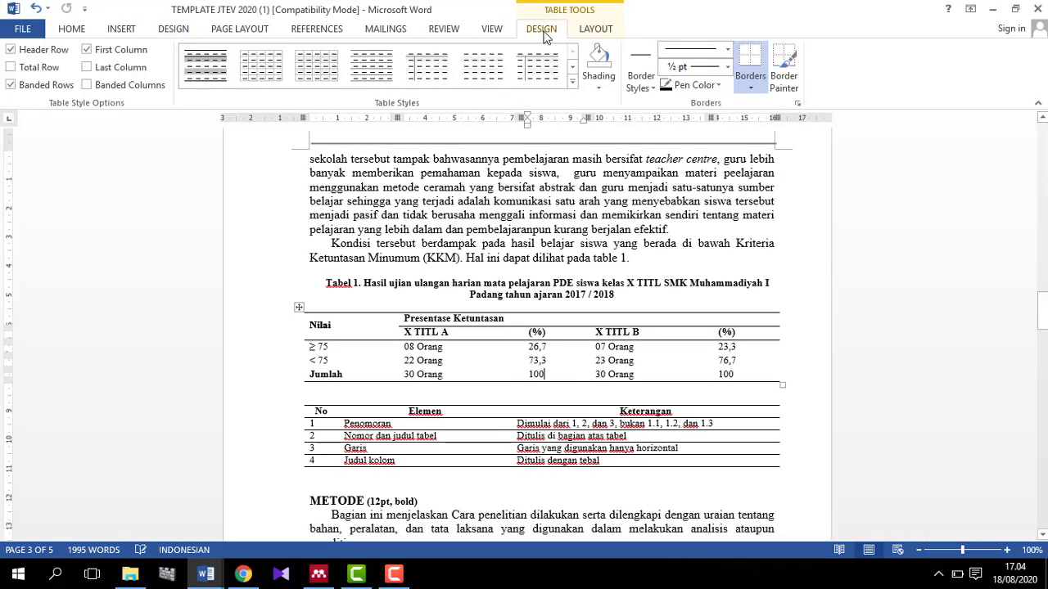
pyautogui.click(783, 69)
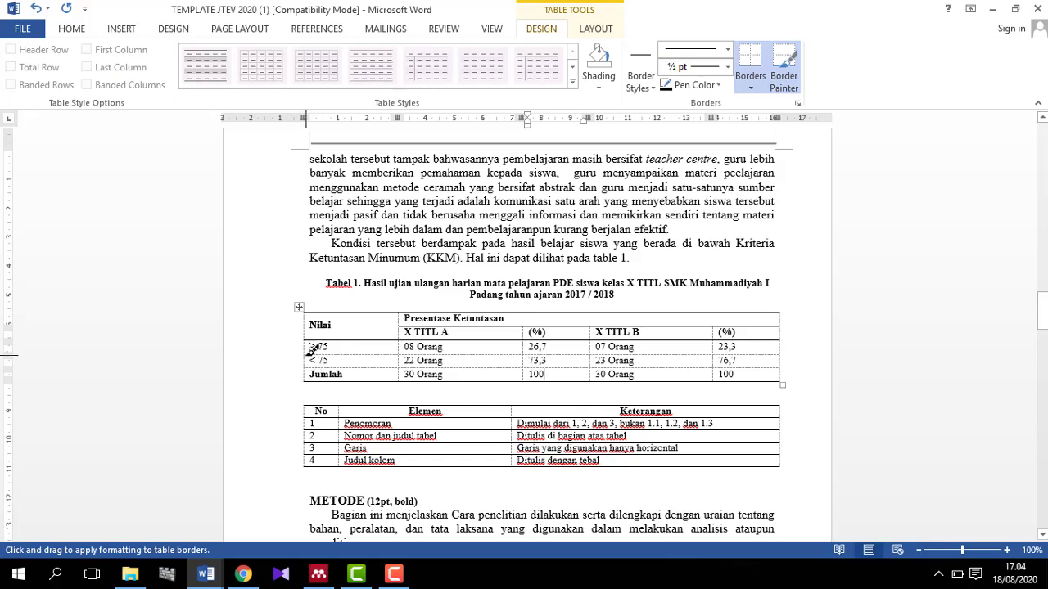
pyautogui.moveTo(312, 349); pyautogui.dragTo(774, 349)
pyautogui.moveTo(304, 369); pyautogui.dragTo(754, 362)
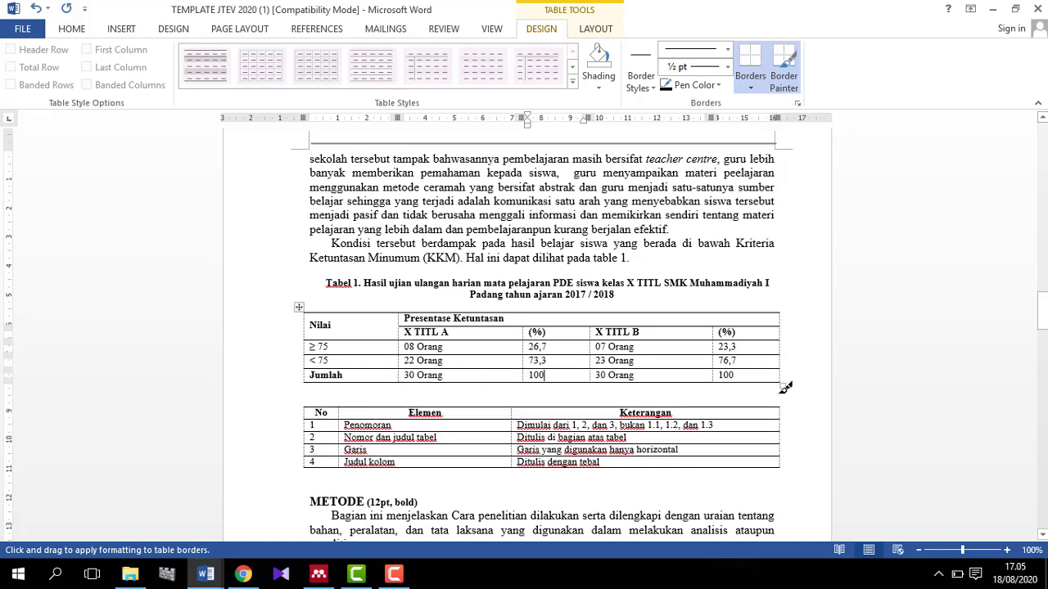
pyautogui.click(72, 29)
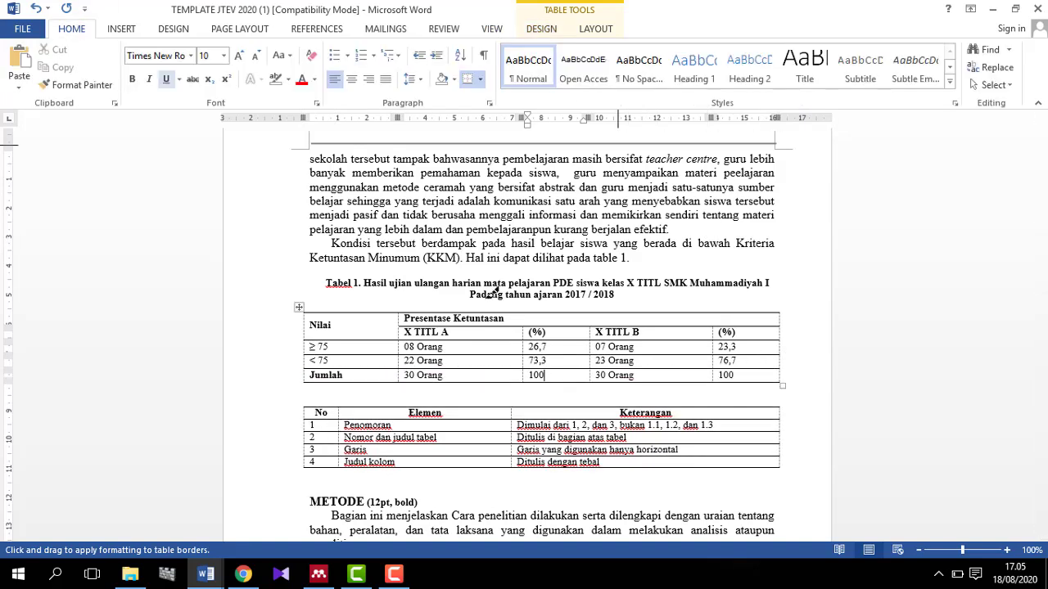
pyautogui.click(730, 269)
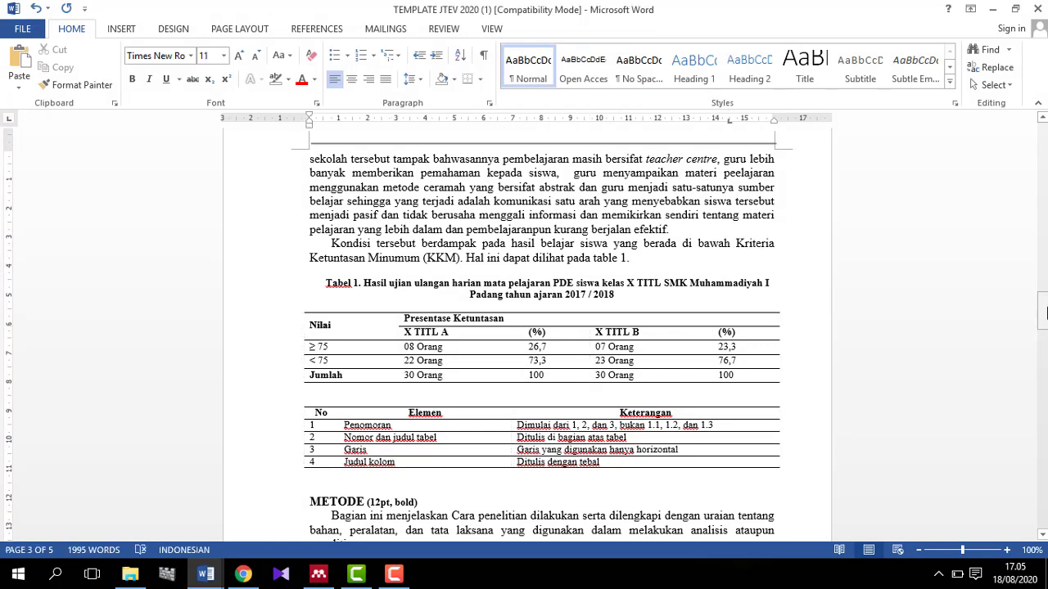
# - Delete the copied sample table with the Elemen and Keterangan columns between the pasted table and the METODE heading
pyautogui.scroll(-2, 1045, 313)
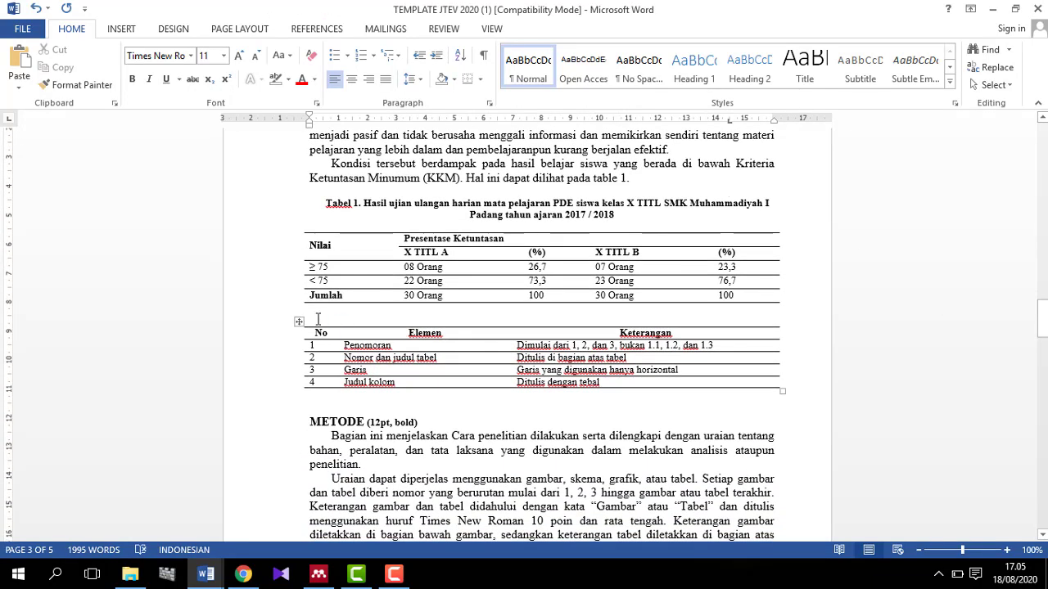
pyautogui.moveTo(318, 320); pyautogui.dragTo(748, 398)
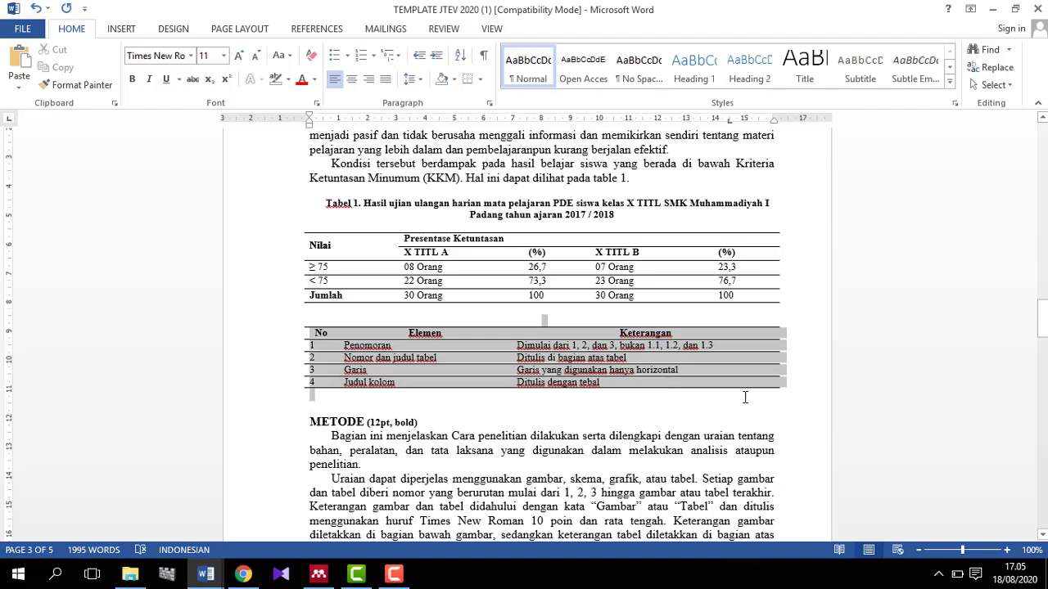
pyautogui.press('Delete')
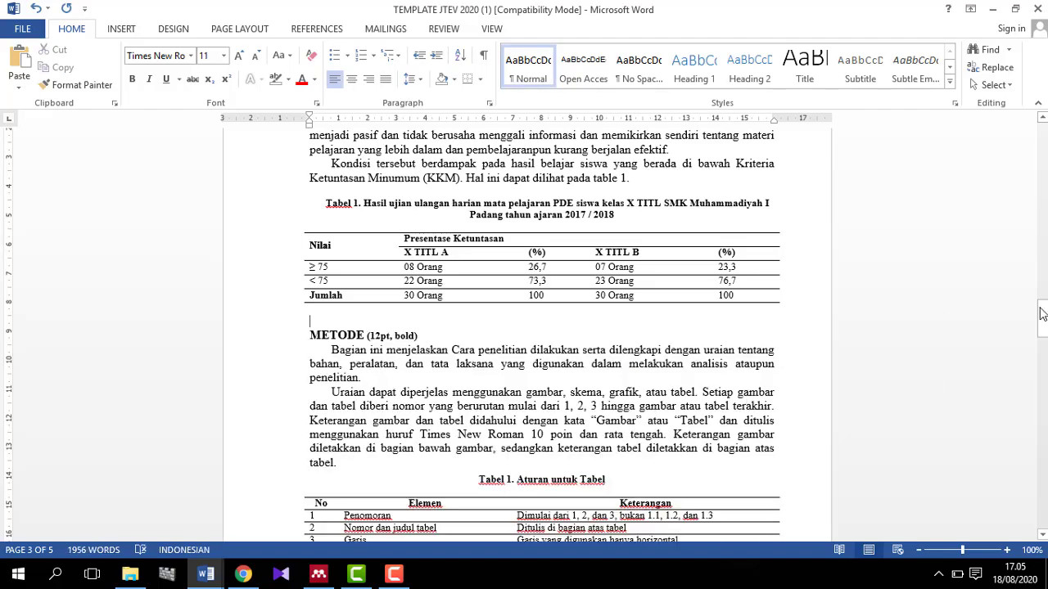
# - Replace both author placeholders in the odd page header with the two authors' names, separated by a comma
pyautogui.moveTo(1042, 314); pyautogui.dragTo(1043, 145)
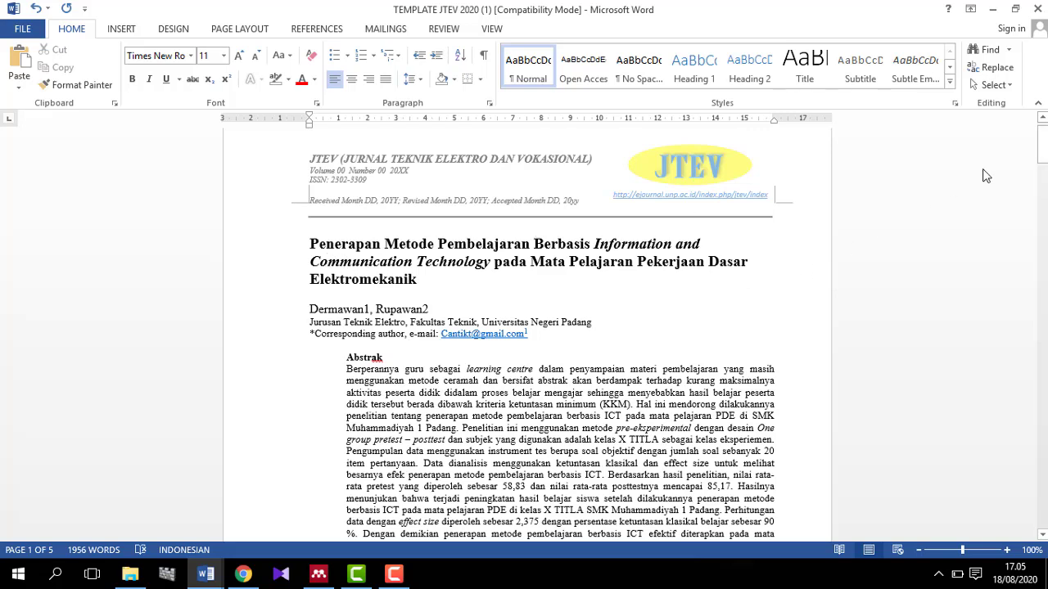
pyautogui.moveTo(1043, 154); pyautogui.dragTo(1043, 216)
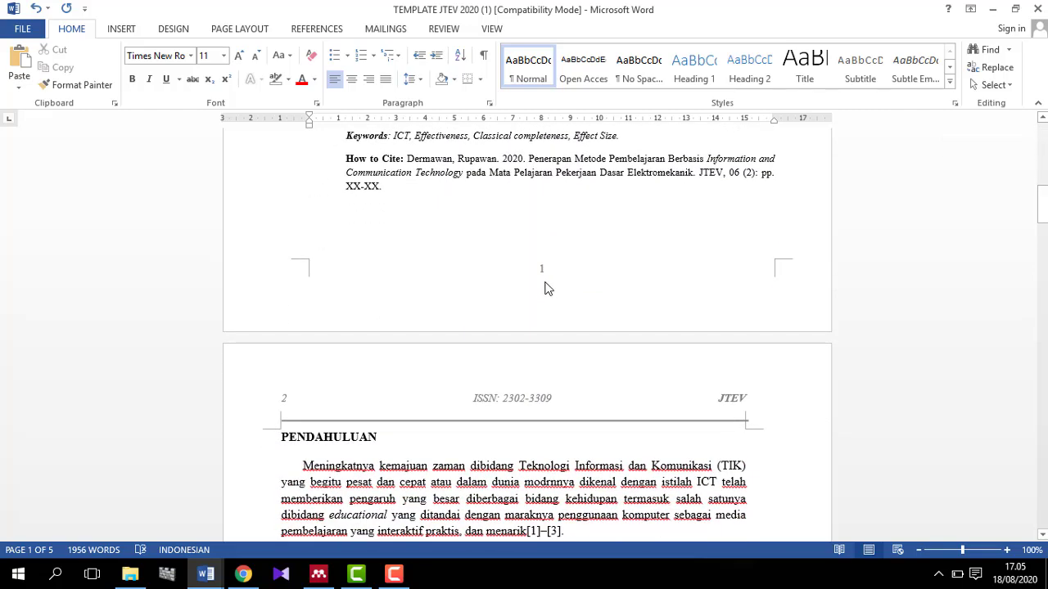
pyautogui.moveTo(1043, 205); pyautogui.dragTo(1043, 291)
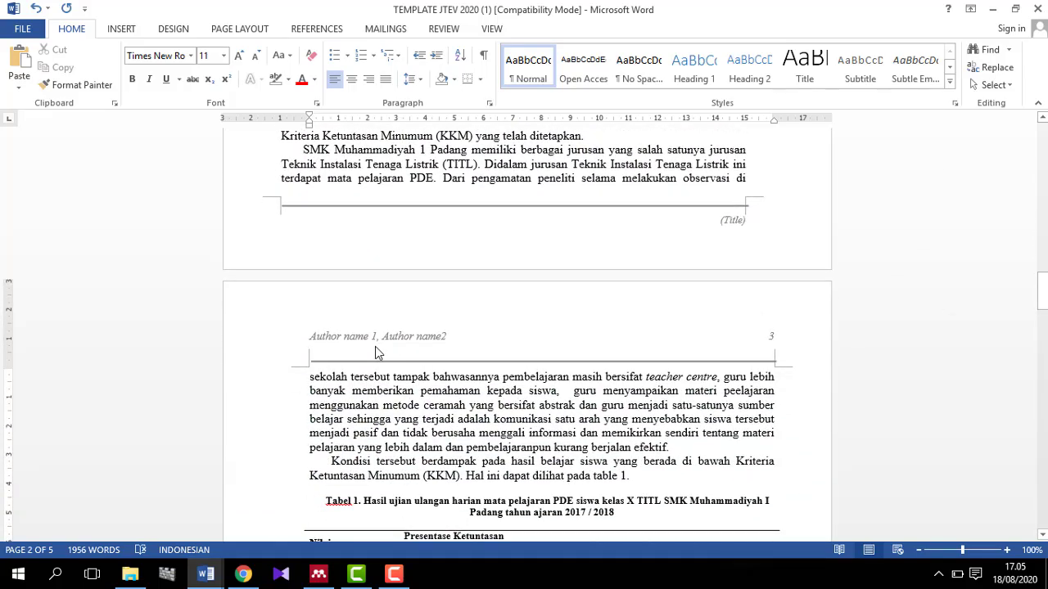
pyautogui.doubleClick(399, 346)
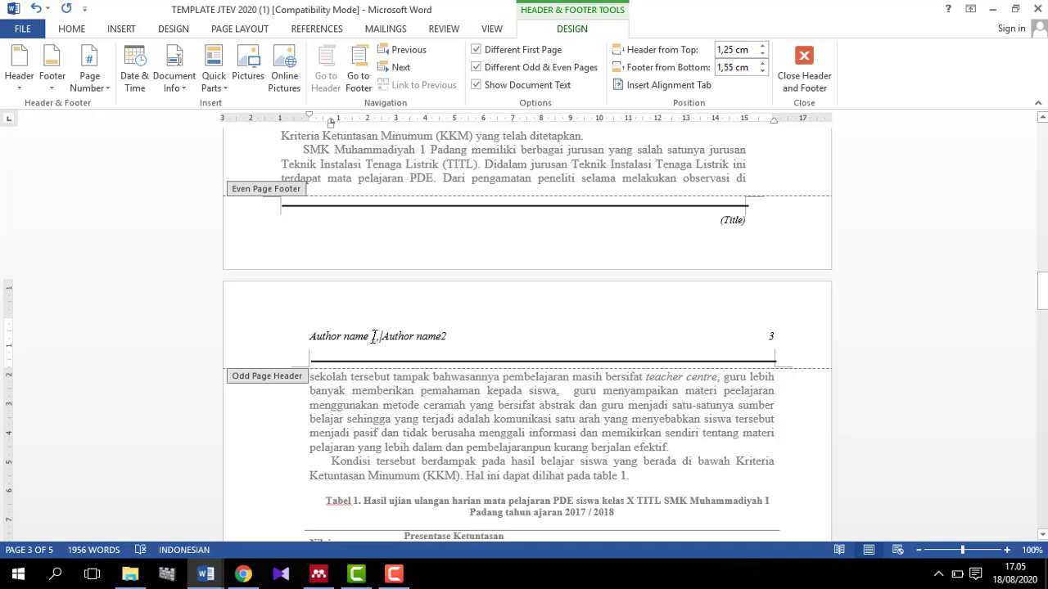
pyautogui.moveTo(380, 337); pyautogui.dragTo(331, 338)
pyautogui.write('Dermawa')
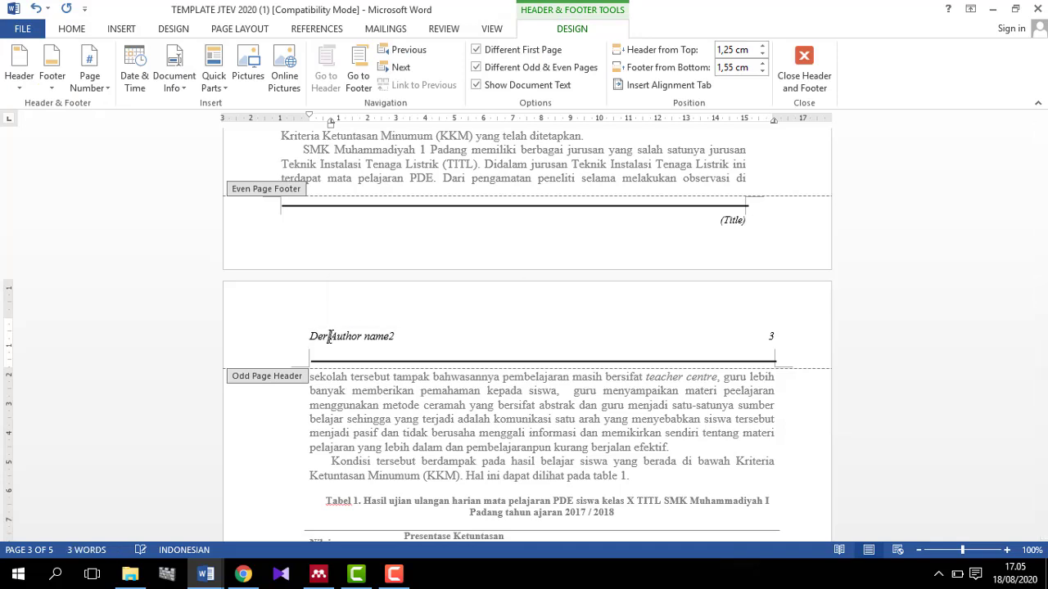
pyautogui.write('n')
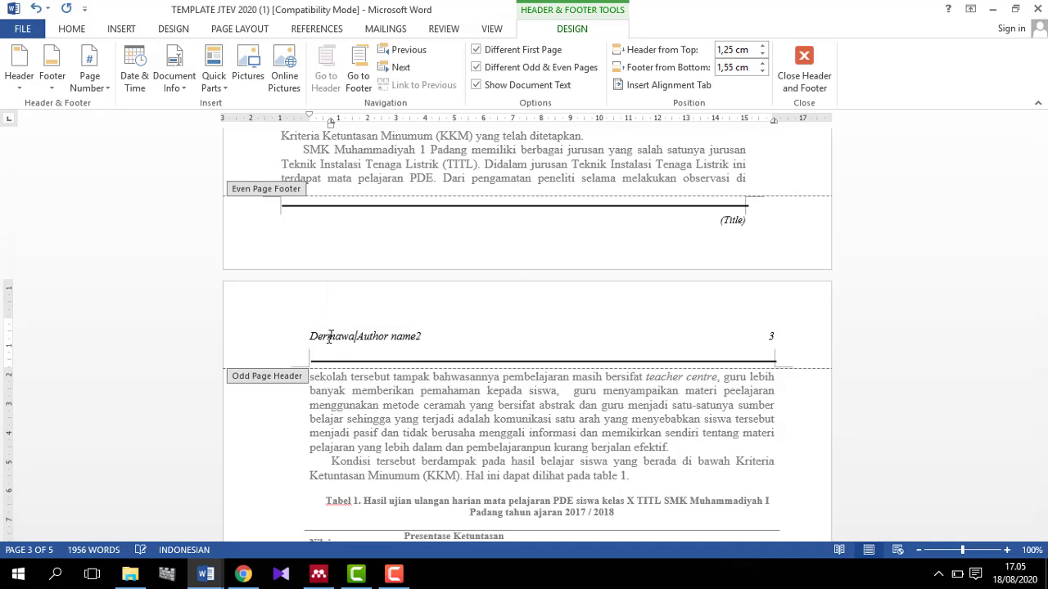
pyautogui.moveTo(432, 339); pyautogui.dragTo(375, 339)
pyautogui.press('BackSpace')
pyautogui.write('Ripawan, Rupawan')
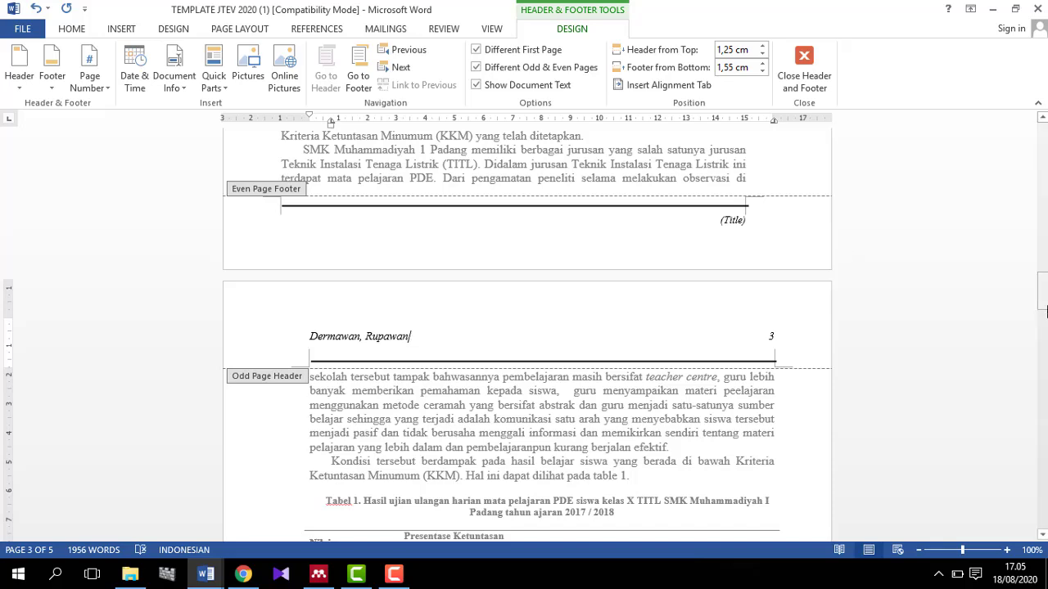
pyautogui.moveTo(1044, 310); pyautogui.dragTo(1044, 434)
pyautogui.doubleClick(663, 292)
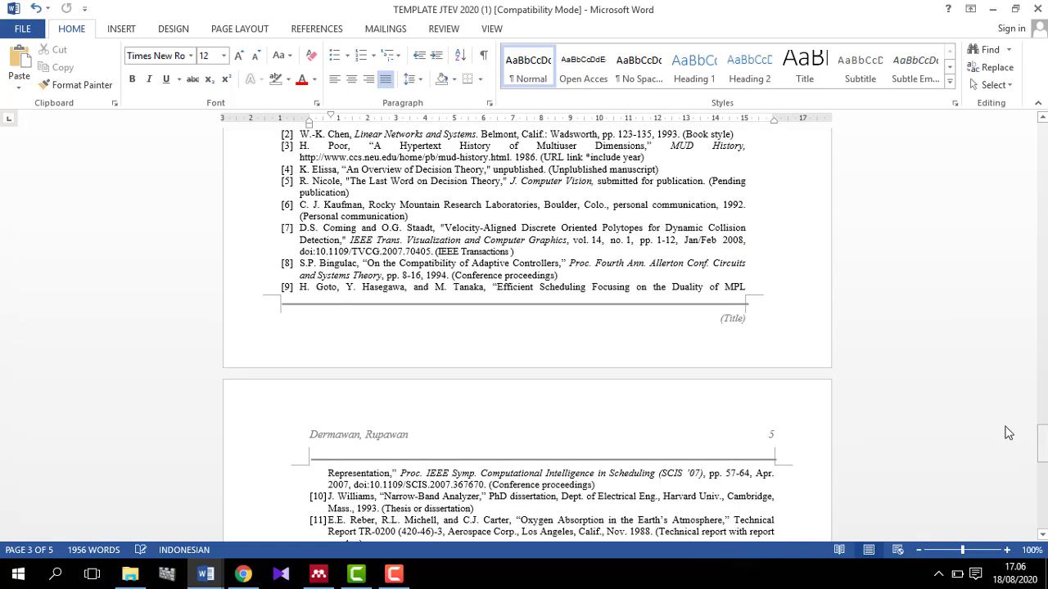
# - Copy the full three-line article title from the first page for use in the even page footer
pyautogui.click(733, 330)
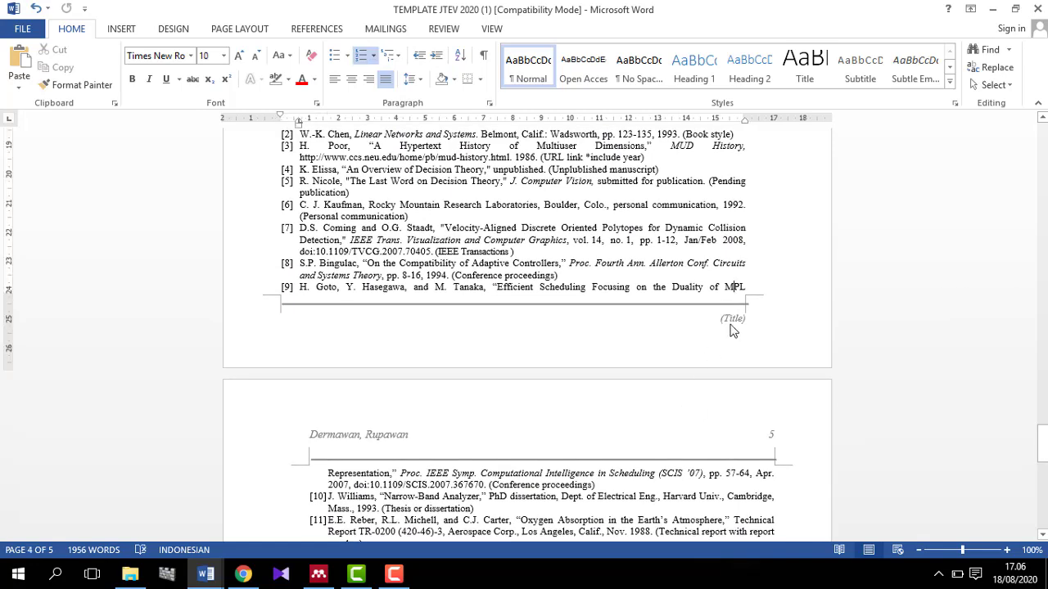
pyautogui.doubleClick(688, 330)
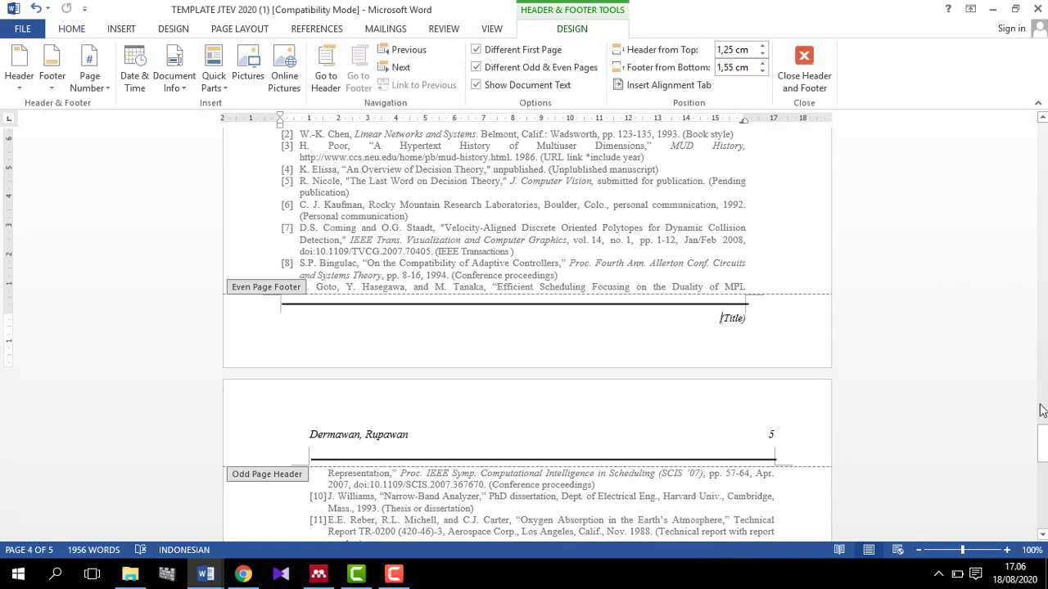
pyautogui.moveTo(1042, 442); pyautogui.dragTo(1042, 143)
pyautogui.doubleClick(312, 268)
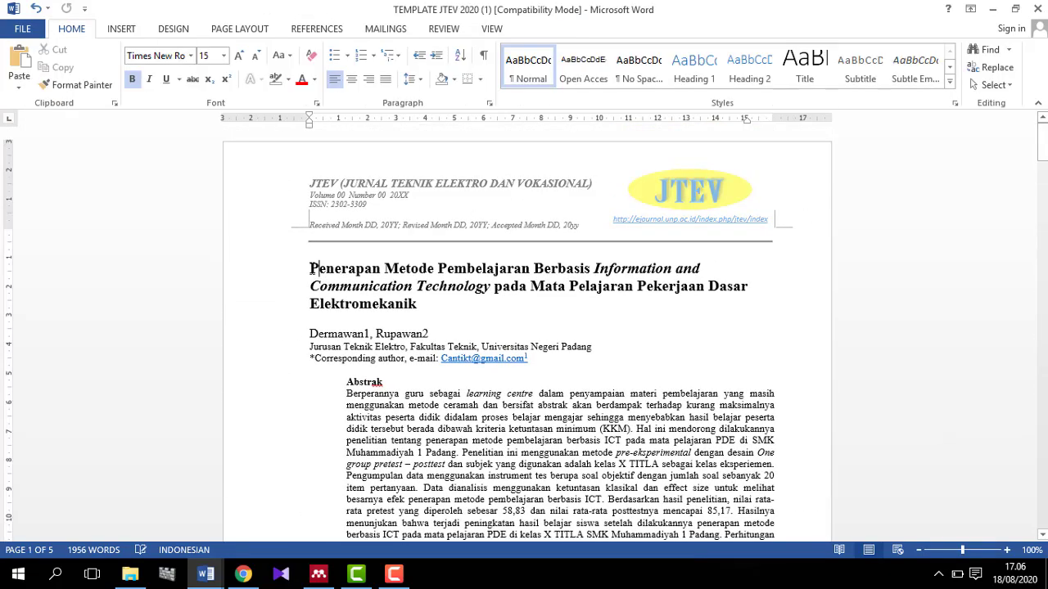
pyautogui.moveTo(312, 269); pyautogui.dragTo(419, 304)
pyautogui.hotkey('ctrl', 'c')
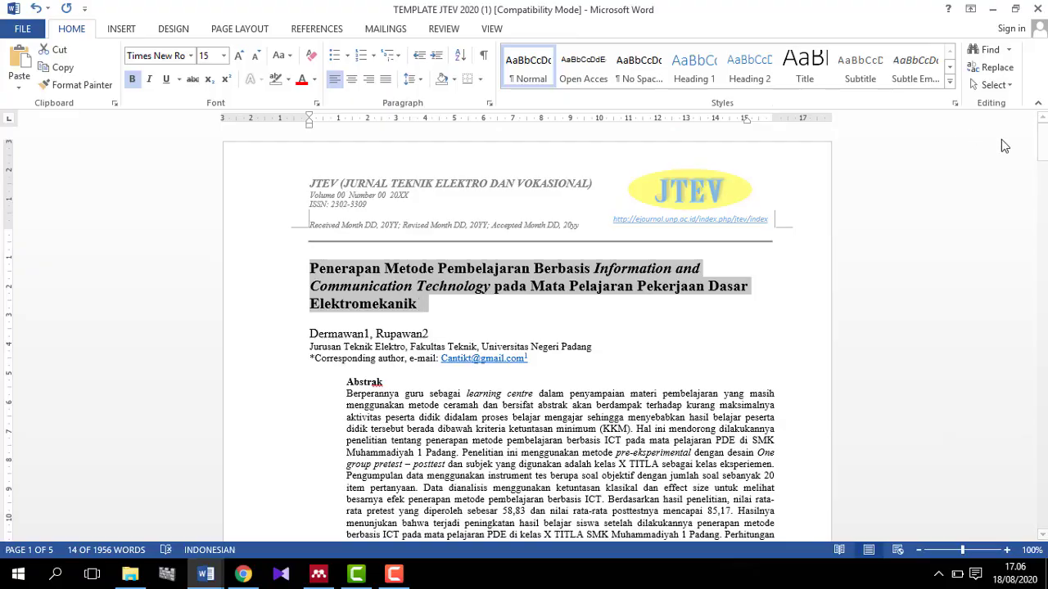
# - Paste the article title into the "(Title)" placeholder of the even page footer, merging it with the footer's formatting
pyautogui.moveTo(1042, 146); pyautogui.dragTo(1042, 442)
pyautogui.click(736, 345)
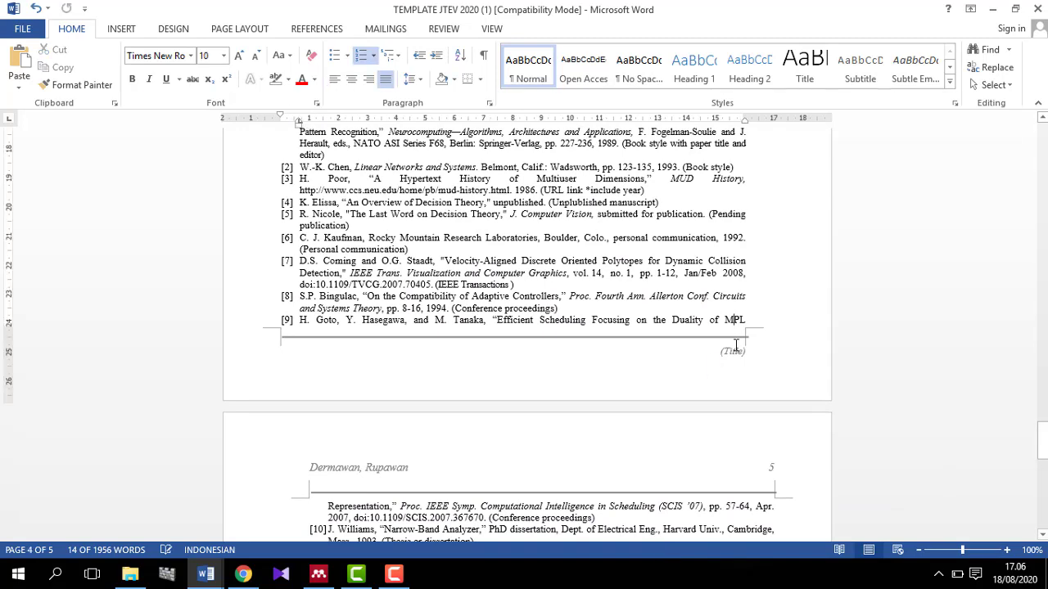
pyautogui.doubleClick(728, 348)
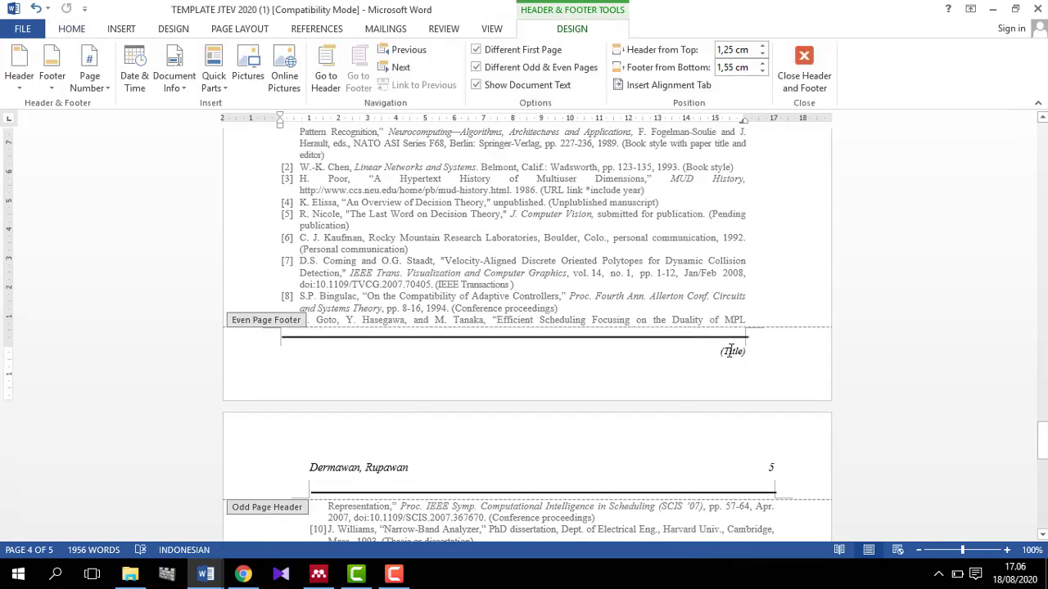
pyautogui.click(731, 350)
pyautogui.hotkey('ctrl', 'v')
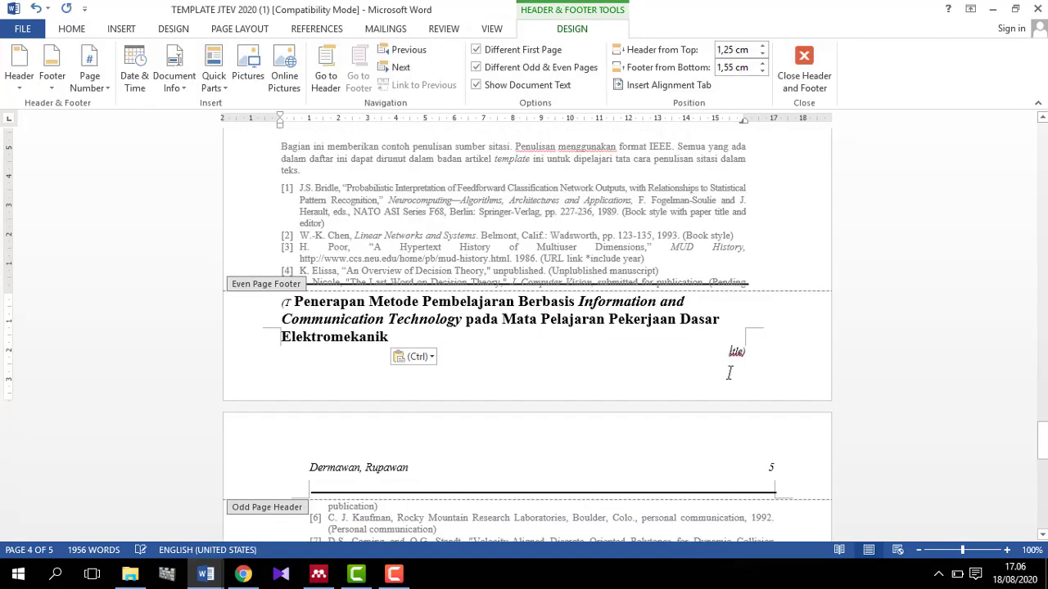
pyautogui.click(403, 357)
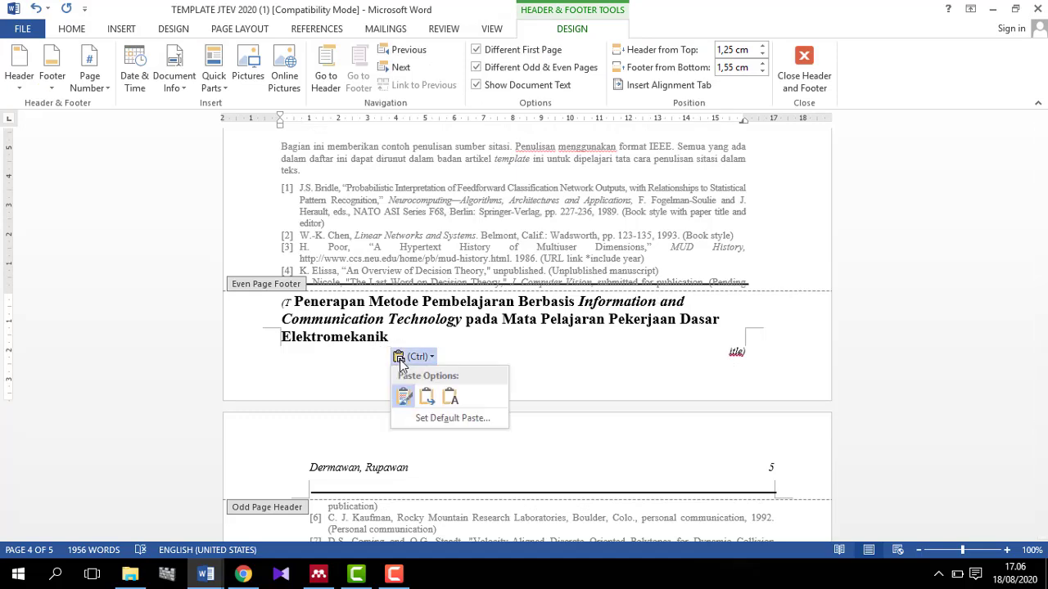
pyautogui.click(426, 398)
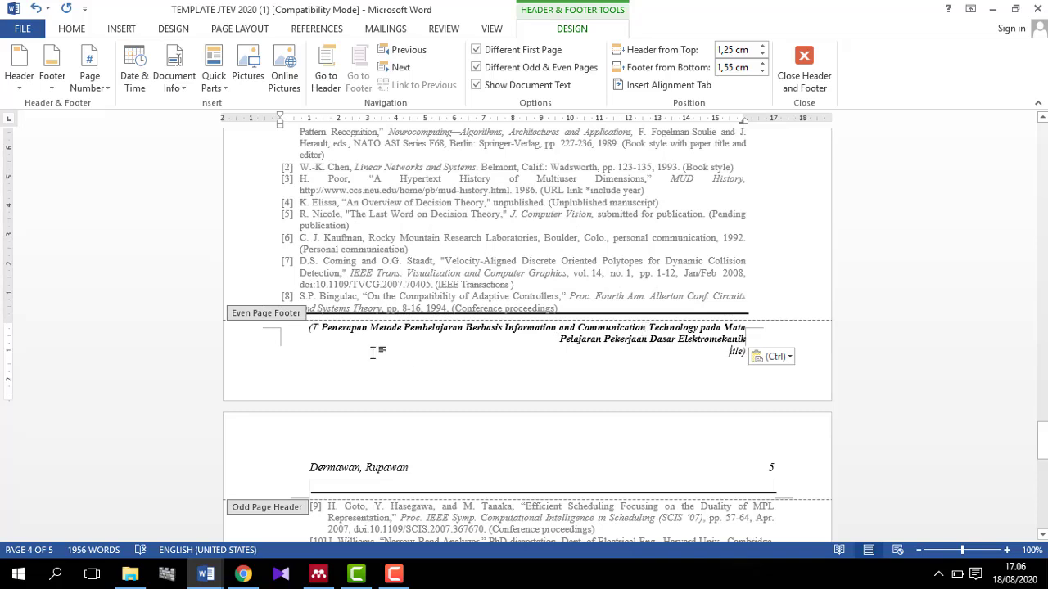
# - Delete the leftover "(T" before the title in the even page footer and remove the title's bold formatting
pyautogui.click(321, 331)
pyautogui.press('BackSpace')
pyautogui.press('BackSpace')
pyautogui.press('BackSpace')
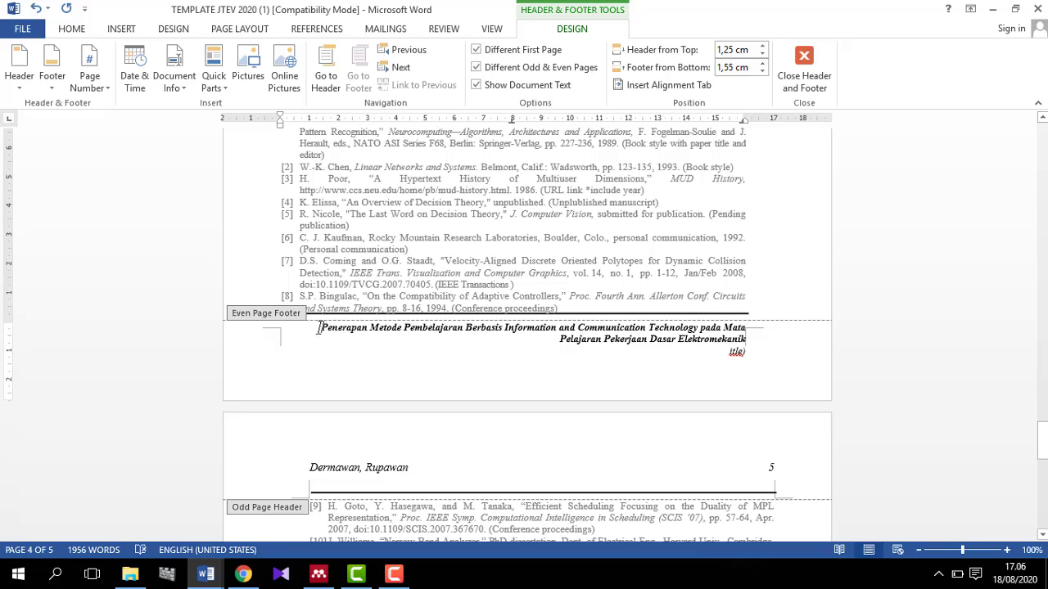
pyautogui.moveTo(352, 329); pyautogui.dragTo(742, 348)
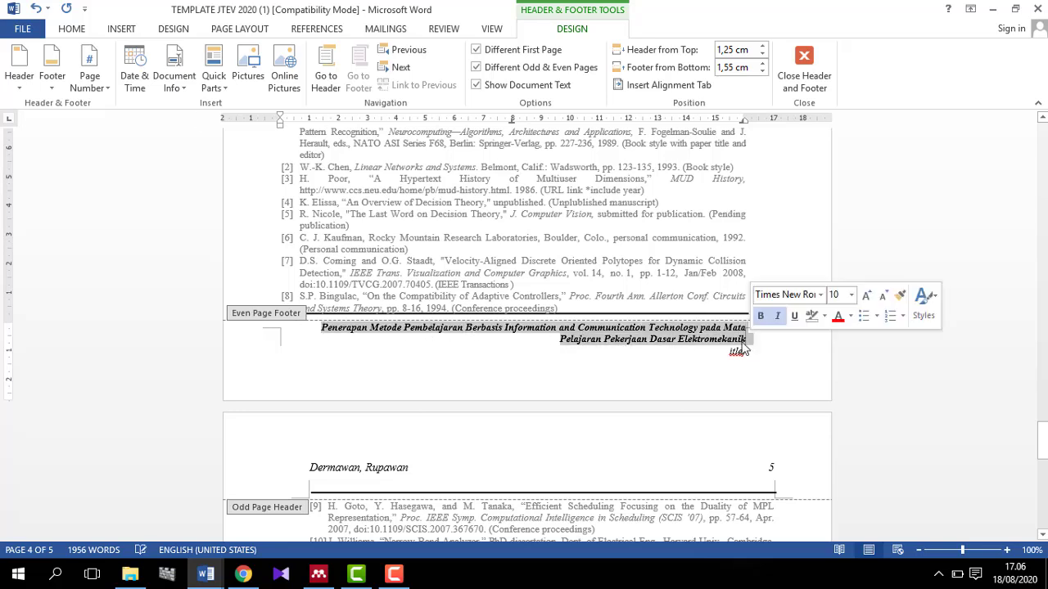
pyautogui.click(71, 29)
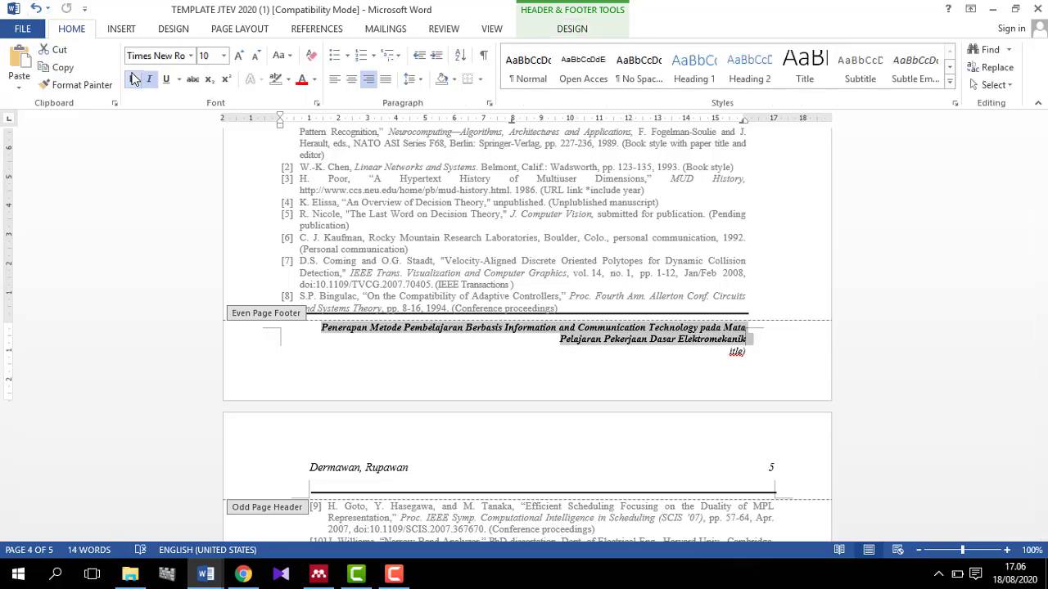
pyautogui.click(134, 78)
# - Delete the leftover "itle)" and its extra line after the right-aligned footer title, and return to the document body
pyautogui.click(728, 354)
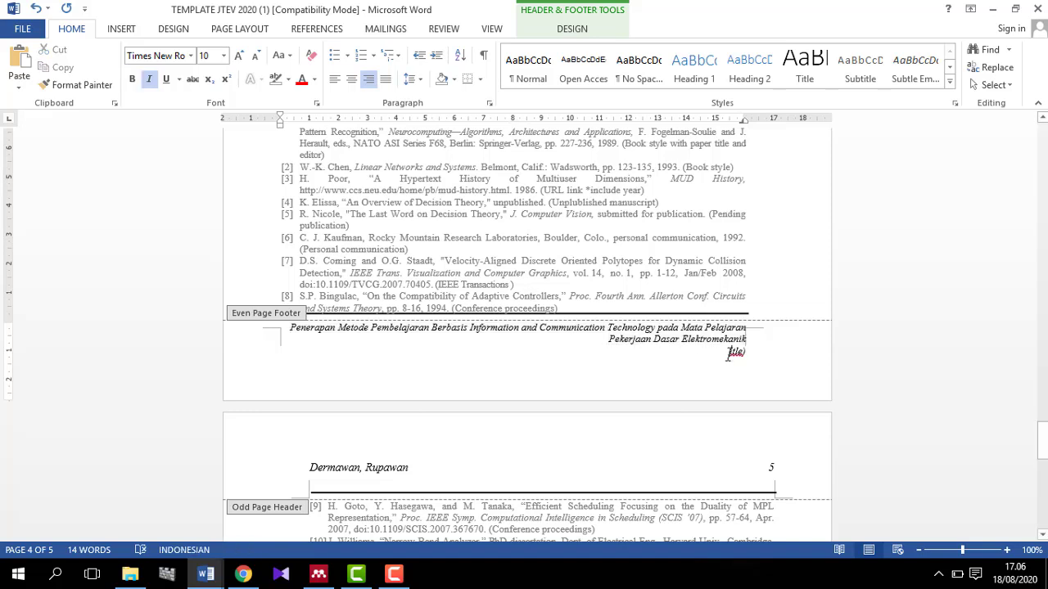
pyautogui.hotkey('ctrl', 'a')
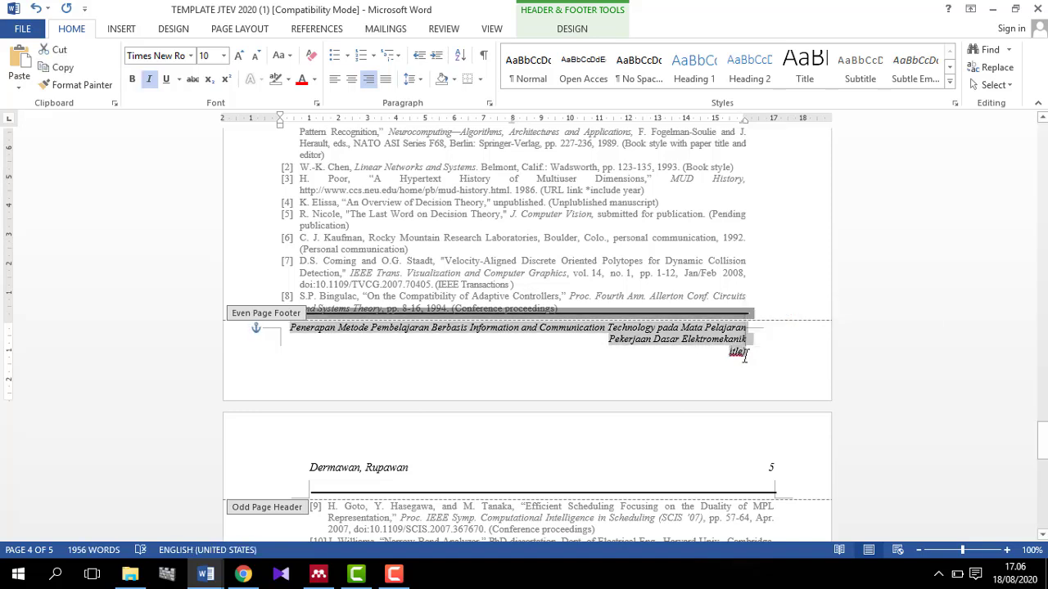
pyautogui.click(745, 355)
pyautogui.press('BackSpace')
pyautogui.press('BackSpace')
pyautogui.press('BackSpace')
pyautogui.press('BackSpace')
pyautogui.press('BackSpace')
pyautogui.press('BackSpace')
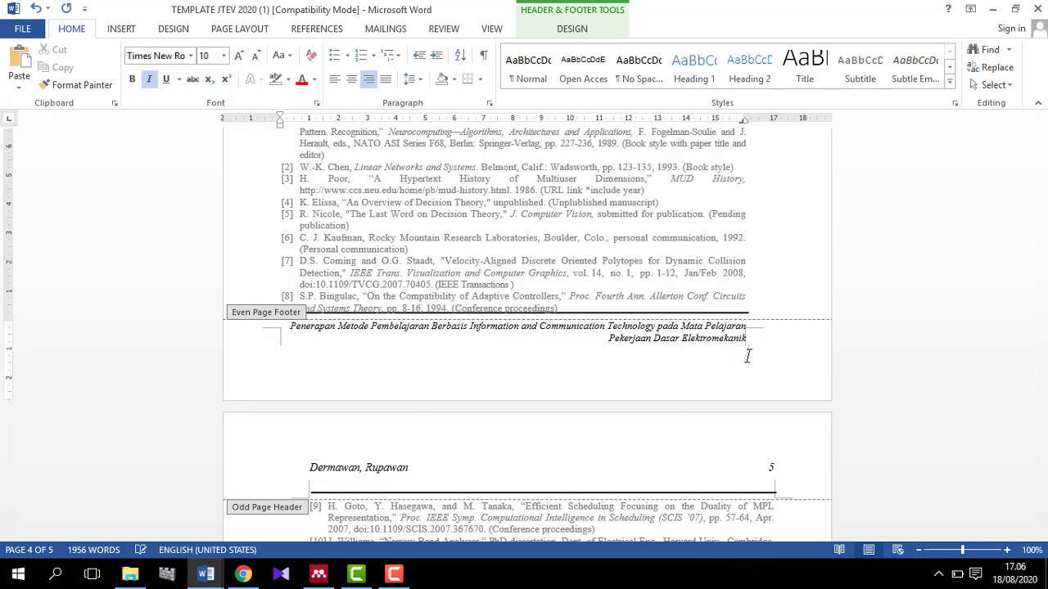
pyautogui.hotkey('ctrl', 'e')
pyautogui.hotkey('ctrl', 'r')
pyautogui.press('BackSpace')
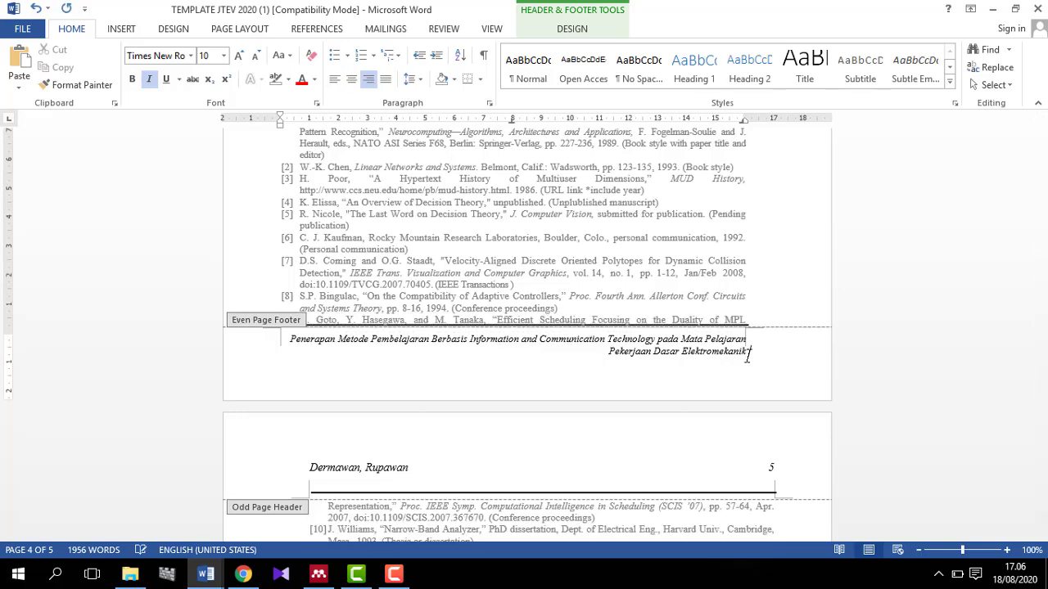
pyautogui.doubleClick(722, 263)
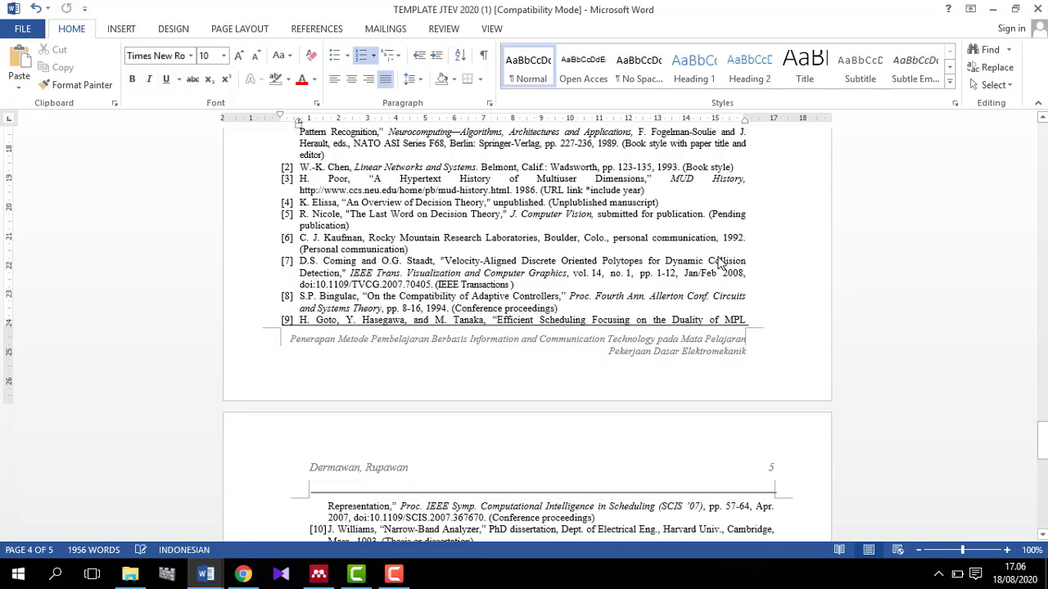
pyautogui.moveTo(1042, 440); pyautogui.dragTo(1044, 155)
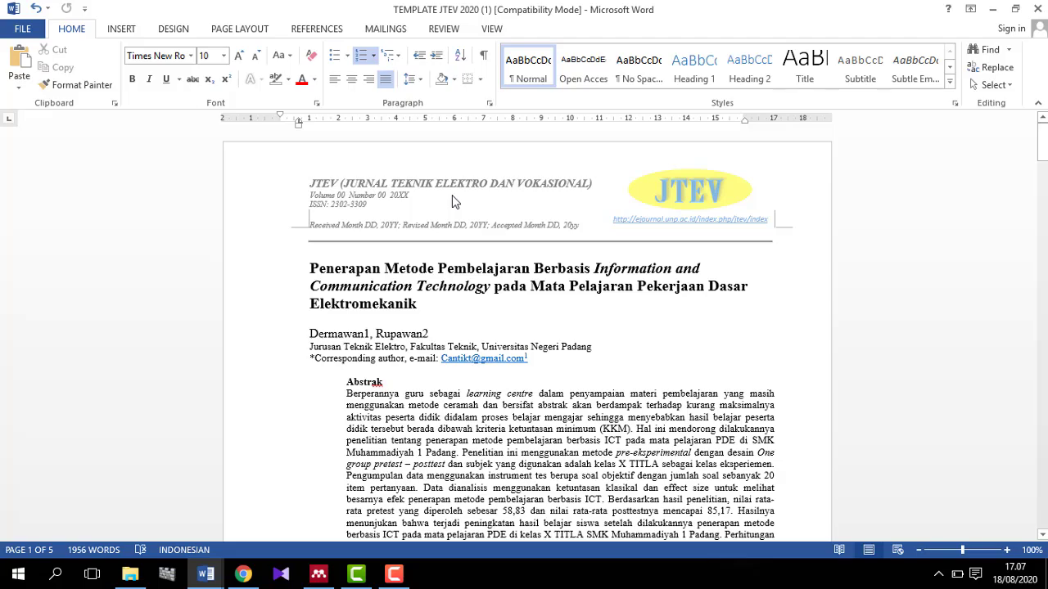
pyautogui.moveTo(1041, 139); pyautogui.dragTo(1042, 229)
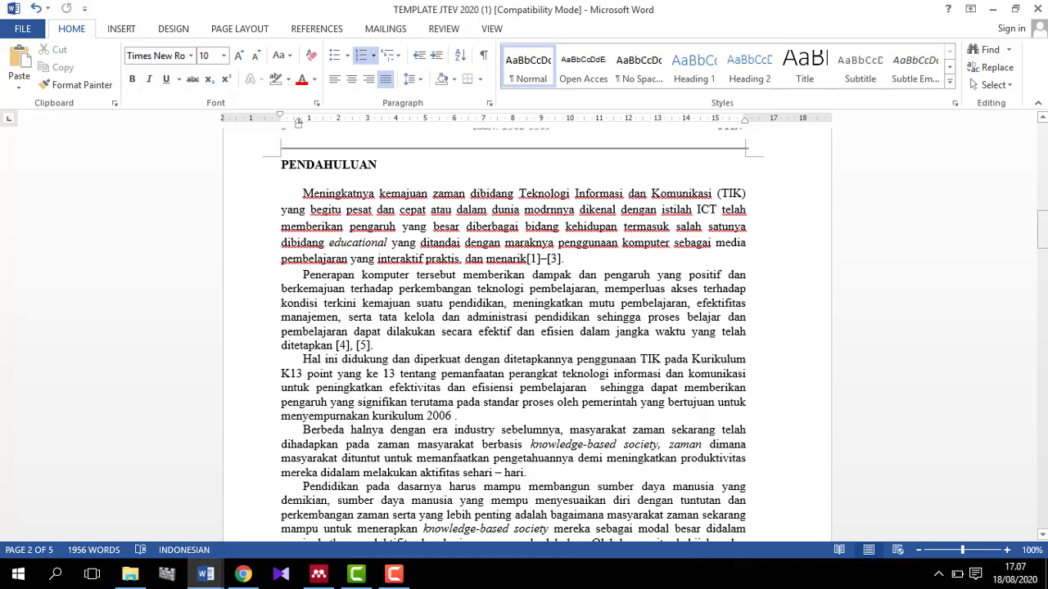
pyautogui.scroll(5, 1045, 210)
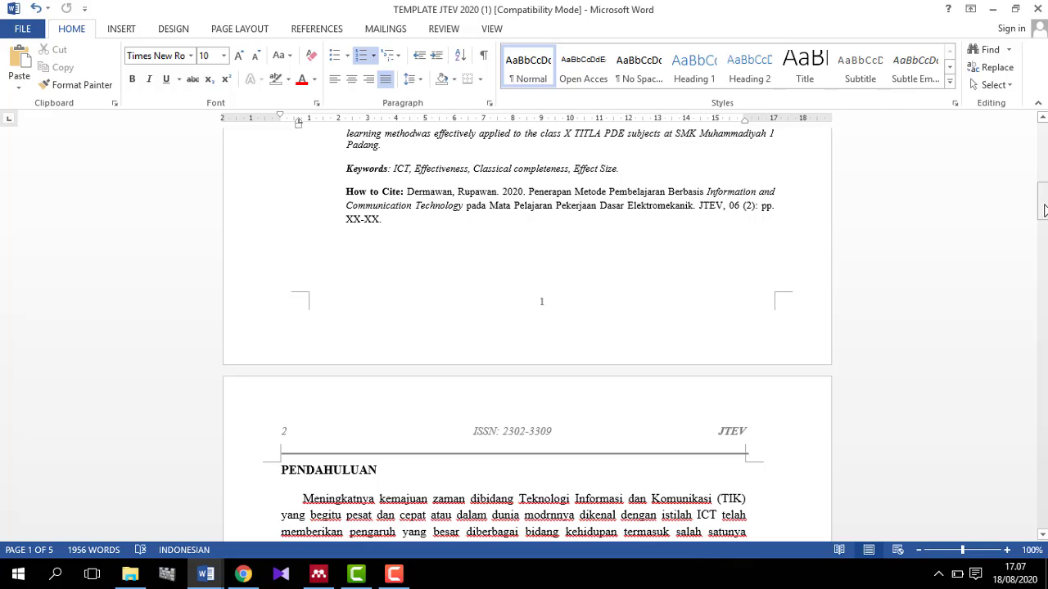
pyautogui.moveTo(1043, 199); pyautogui.dragTo(1042, 141)
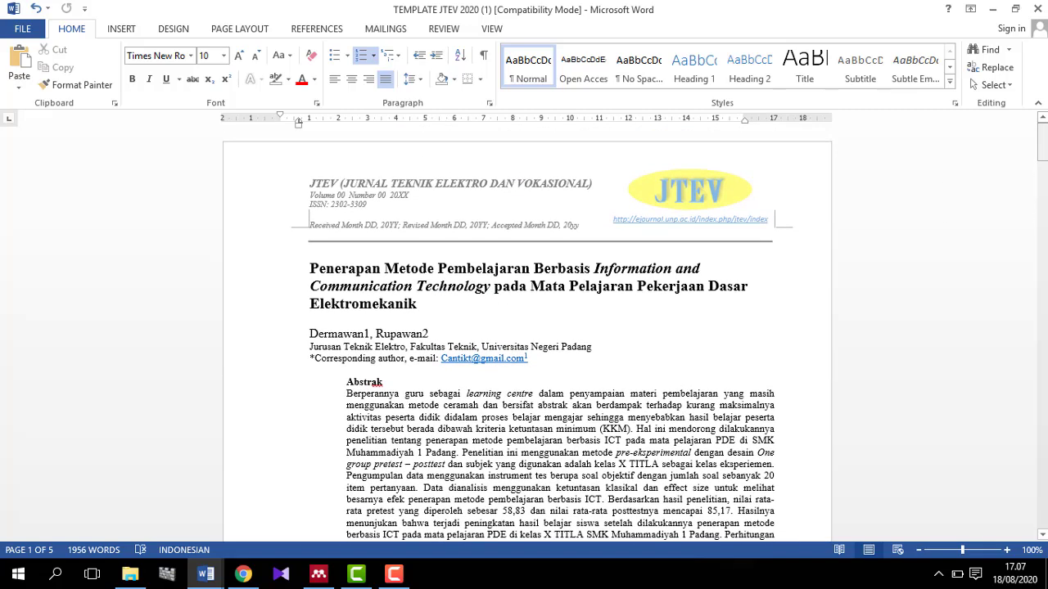